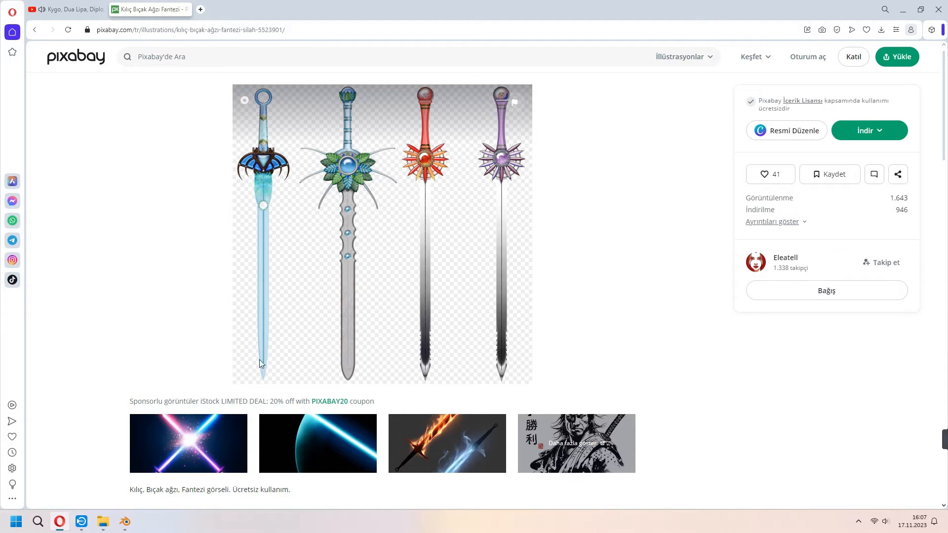
Switch to Blender and load sword1.png as a reference image in the front view.
{"action": "key", "text": "alt+Tab"}
{"action": "key", "text": "KP_1"}
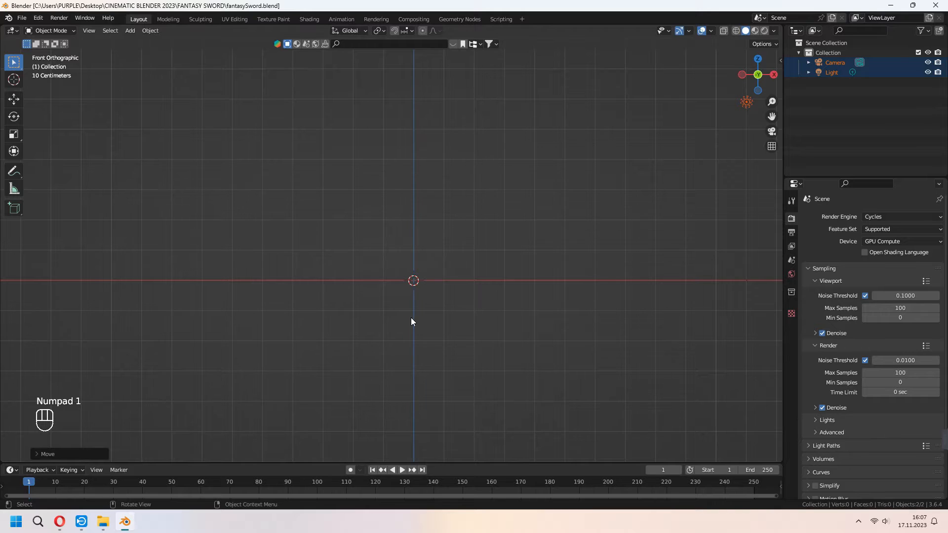
{"action": "key", "text": "shift+a"}
{"action": "mouse_move", "coordinate": [355, 347]}
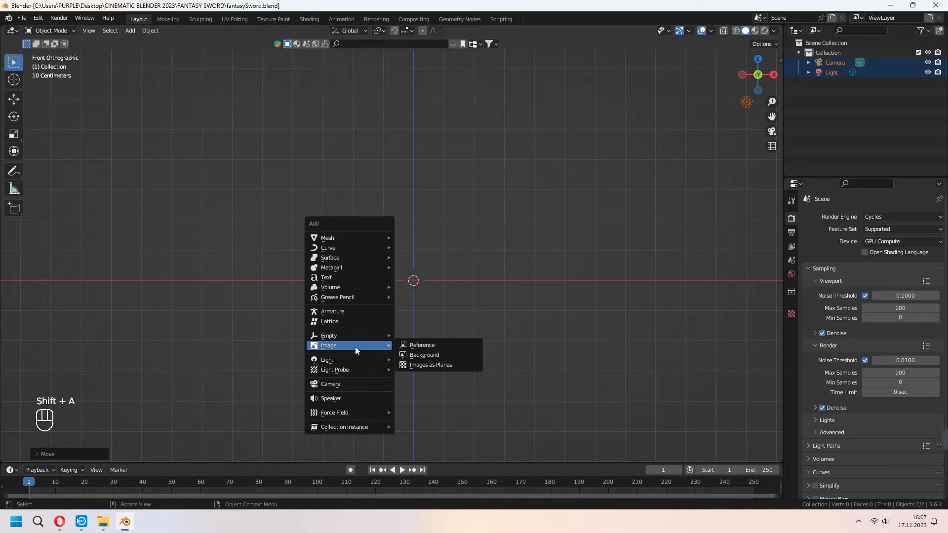
{"action": "left_click", "coordinate": [422, 345]}
{"action": "left_click", "coordinate": [438, 164]}
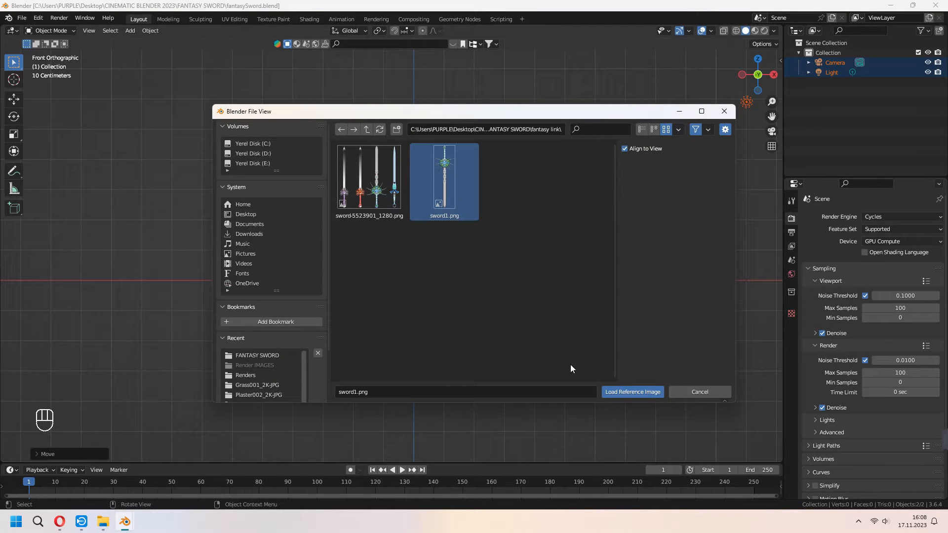
{"action": "left_click", "coordinate": [626, 392]}
Move the sword reference image up along Z until the blade tip sits at the world origin.
{"action": "key", "text": "g"}
{"action": "key", "text": "z"}
{"action": "left_click", "coordinate": [546, 216]}
{"action": "middle_click_drag", "start_coordinate": [547, 244], "coordinate": [540, 260], "text": "shift"}
{"action": "key", "text": "g"}
{"action": "key", "text": "z"}
{"action": "left_click", "coordinate": [523, 300]}
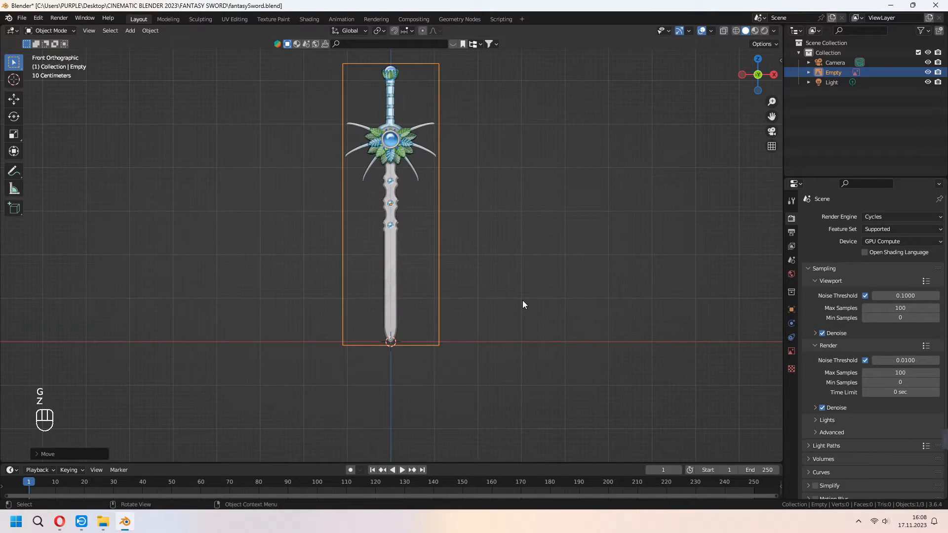
Move the reference image back along Y behind the origin, enable its opacity setting and set it to 0.441.
{"action": "middle_click_drag", "start_coordinate": [522, 300], "coordinate": [575, 312]}
{"action": "left_click", "coordinate": [792, 351]}
{"action": "left_click", "coordinate": [861, 333]}
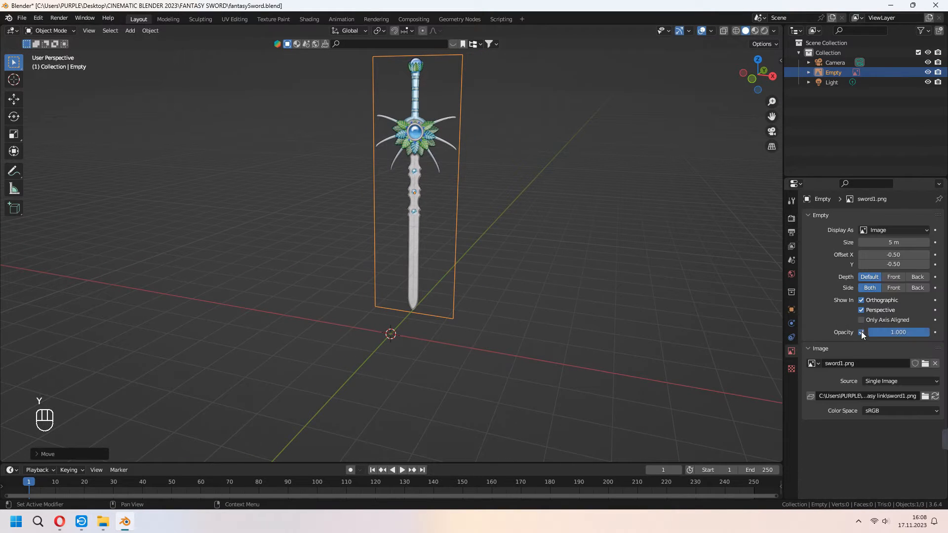
{"action": "left_click_drag", "start_coordinate": [924, 334], "coordinate": [897, 332]}
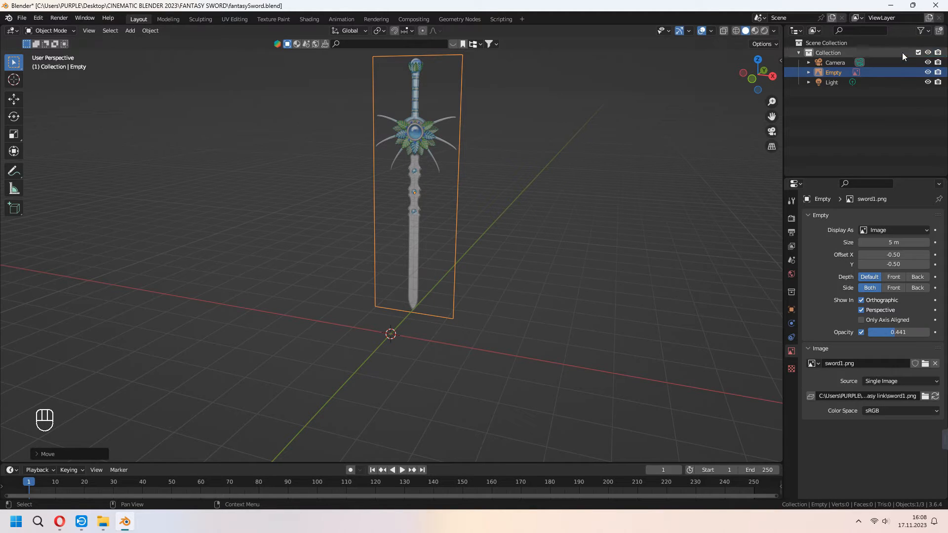
Show the selectability toggles in the outliner, make the reference image Empty unselectable, and save the file.
{"action": "left_click", "coordinate": [922, 31]}
{"action": "left_click", "coordinate": [854, 64]}
{"action": "left_click", "coordinate": [918, 72]}
{"action": "middle_click_drag", "start_coordinate": [538, 284], "coordinate": [511, 256]}
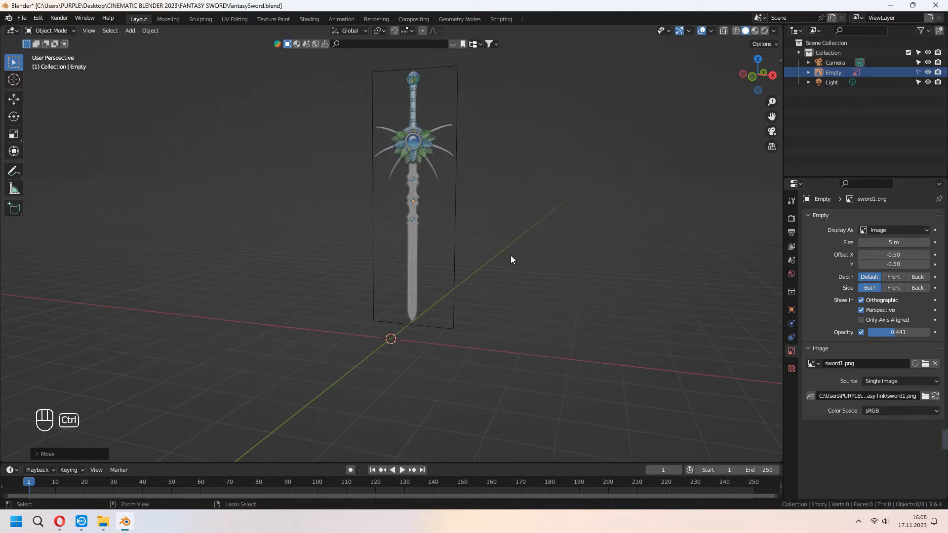
{"action": "key", "text": "ctrl+s"}
{"action": "left_click_drag", "start_coordinate": [530, 153], "coordinate": [318, 278]}
{"action": "left_click_drag", "start_coordinate": [486, 109], "coordinate": [353, 232]}
{"action": "middle_click_drag", "start_coordinate": [377, 289], "coordinate": [419, 284]}
Add a mesh plane at the origin and rotate it 90 degrees about X to face the front view.
{"action": "key", "text": "KP_1"}
{"action": "scroll", "coordinate": [396, 292], "scroll_direction": "up", "scroll_amount": 5}
{"action": "scroll", "coordinate": [396, 293], "scroll_direction": "up", "scroll_amount": 2, "text": "shift"}
{"action": "middle_click_drag", "start_coordinate": [449, 173], "coordinate": [458, 259], "text": "shift"}
{"action": "scroll", "coordinate": [469, 342], "scroll_direction": "up", "scroll_amount": 2}
{"action": "middle_click_drag", "start_coordinate": [492, 379], "coordinate": [471, 203], "text": "shift"}
{"action": "scroll", "coordinate": [471, 202], "scroll_direction": "down", "scroll_amount": 4, "text": "shift"}
{"action": "key", "text": "shift+a"}
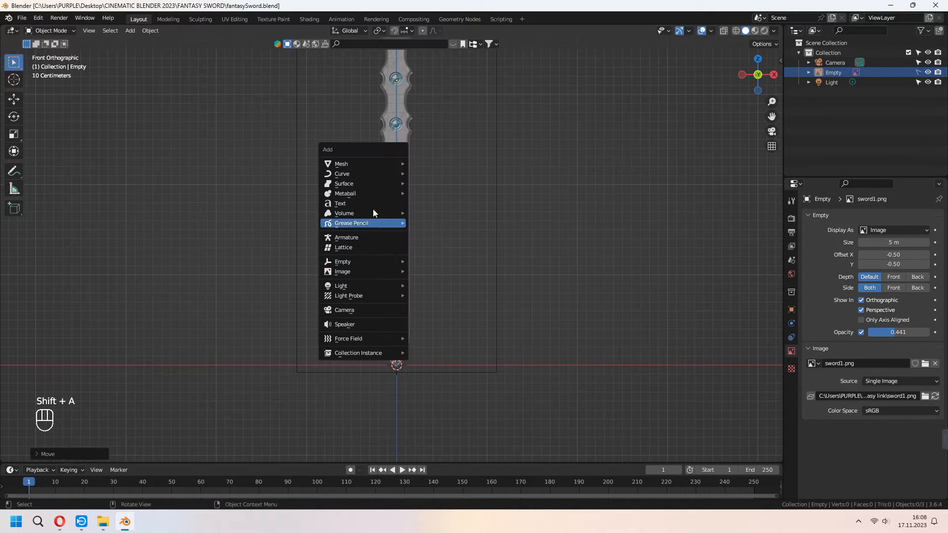
{"action": "mouse_move", "coordinate": [363, 166]}
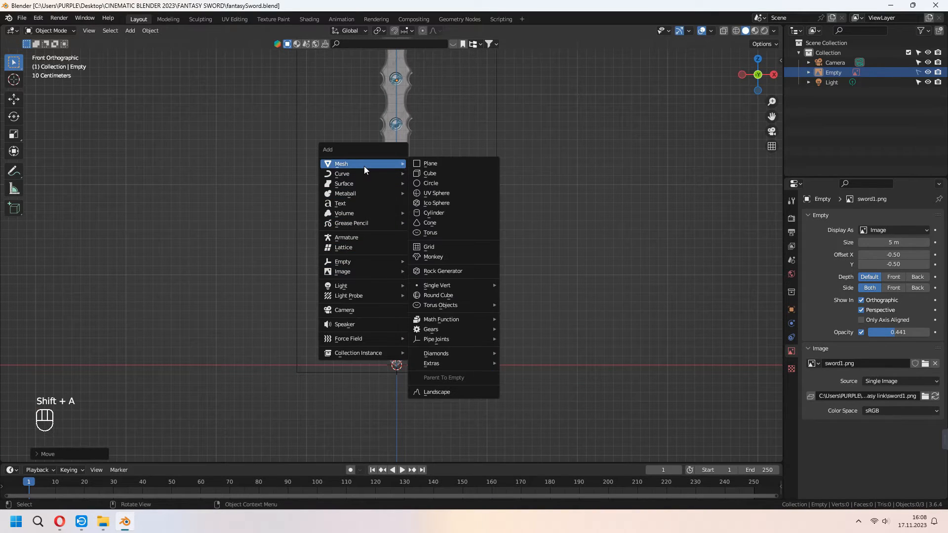
{"action": "left_click", "coordinate": [412, 163]}
{"action": "key", "text": "r"}
{"action": "key", "text": "x"}
{"action": "key", "text": "KP_9"}
{"action": "key", "text": "KP_0"}
{"action": "key", "text": "KP_Enter"}
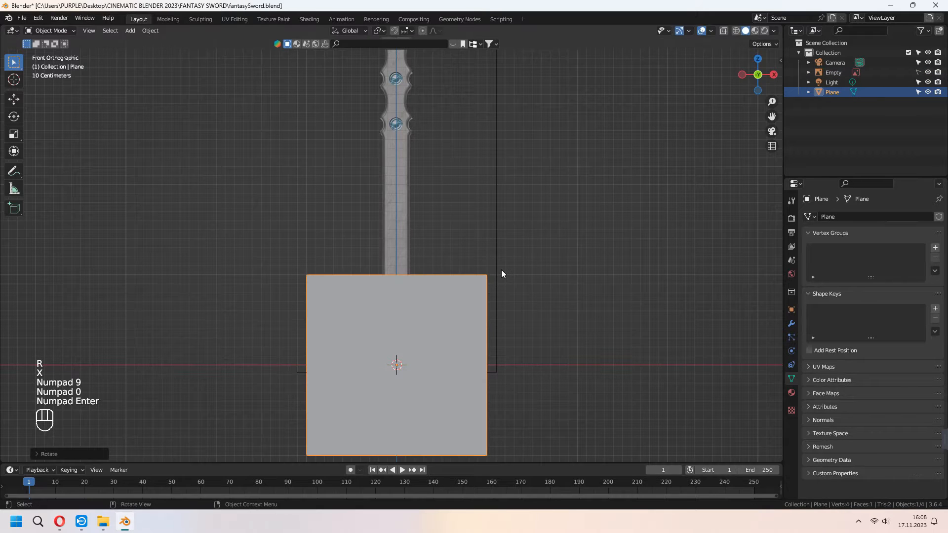
Scale the plane down to the blade's width in see-through wireframe display and align it over the blade near the tip.
{"action": "key", "text": "s"}
{"action": "left_click", "coordinate": [415, 340]}
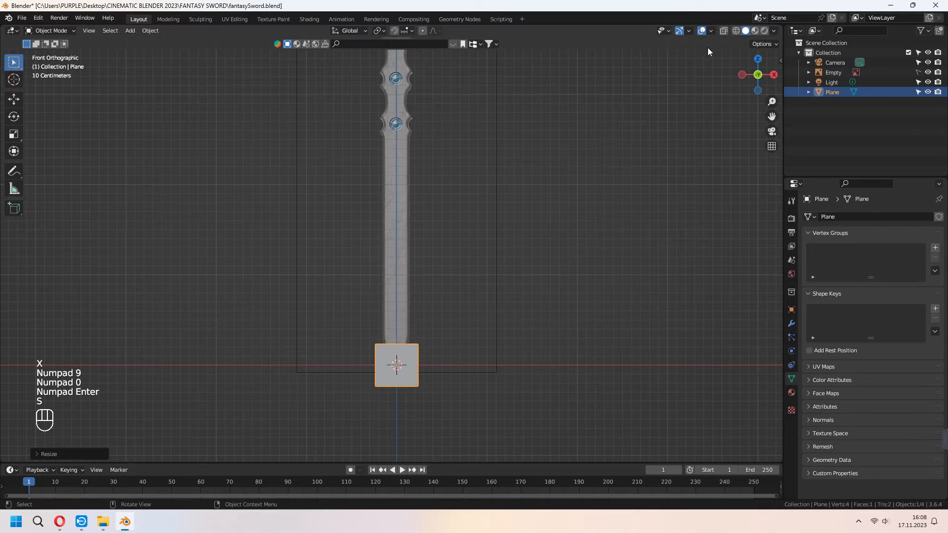
{"action": "scroll", "coordinate": [538, 242], "scroll_direction": "up", "scroll_amount": 4}
{"action": "key", "text": "s"}
{"action": "key", "text": "g"}
{"action": "key", "text": "z"}
{"action": "key", "text": "x"}
{"action": "key", "text": "z"}
{"action": "left_click", "coordinate": [504, 286]}
{"action": "scroll", "coordinate": [499, 295], "scroll_direction": "up", "scroll_amount": 1}
{"action": "key", "text": "g"}
{"action": "key", "text": "x"}
{"action": "left_click", "coordinate": [487, 298]}
Stretch and shift the plane along Z to cover the straight blade section from near the tip to the lowest notch.
{"action": "middle_click_drag", "start_coordinate": [487, 298], "coordinate": [489, 375], "text": "shift"}
{"action": "scroll", "coordinate": [489, 365], "scroll_direction": "down", "scroll_amount": 2}
{"action": "key", "text": "s"}
{"action": "key", "text": "z"}
{"action": "left_click", "coordinate": [744, 355]}
{"action": "scroll", "coordinate": [536, 258], "scroll_direction": "down", "scroll_amount": 4}
{"action": "middle_click_drag", "start_coordinate": [536, 258], "coordinate": [538, 327], "text": "shift"}
{"action": "key", "text": "s"}
{"action": "key", "text": "z"}
{"action": "left_click", "coordinate": [685, 314]}
{"action": "key", "text": "g"}
{"action": "key", "text": "z"}
{"action": "left_click", "coordinate": [579, 268]}
{"action": "key", "text": "s"}
{"action": "key", "text": "z"}
{"action": "left_click", "coordinate": [603, 274]}
Enter Edit Mode and add a horizontal loop cut to the plane, slid down to where the blade starts tapering.
{"action": "scroll", "coordinate": [482, 292], "scroll_direction": "up", "scroll_amount": 2}
{"action": "middle_click_drag", "start_coordinate": [482, 291], "coordinate": [535, 238], "text": "shift"}
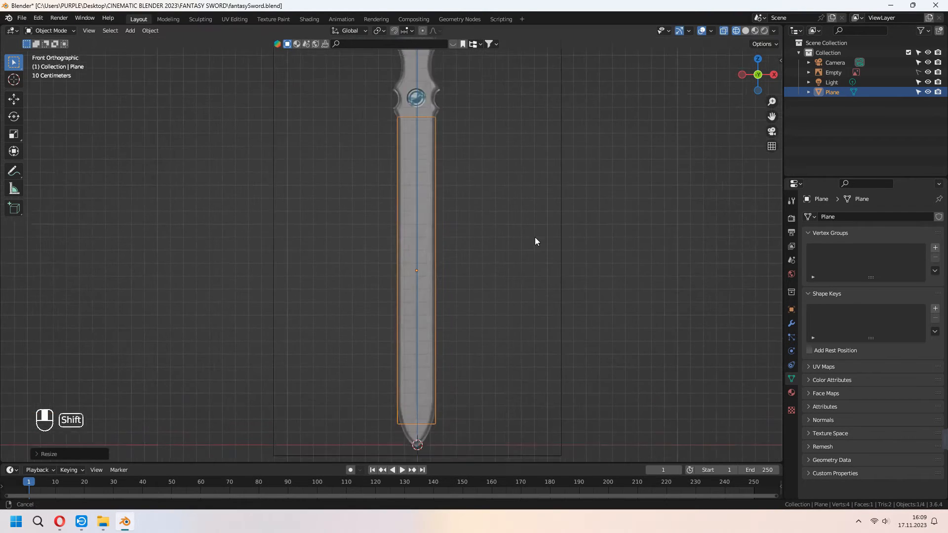
{"action": "scroll", "coordinate": [444, 250], "scroll_direction": "up", "scroll_amount": 3}
{"action": "key", "text": "Tab"}
{"action": "scroll", "coordinate": [471, 295], "scroll_direction": "down", "scroll_amount": 1}
{"action": "key", "text": "ctrl+r"}
{"action": "left_click", "coordinate": [403, 232]}
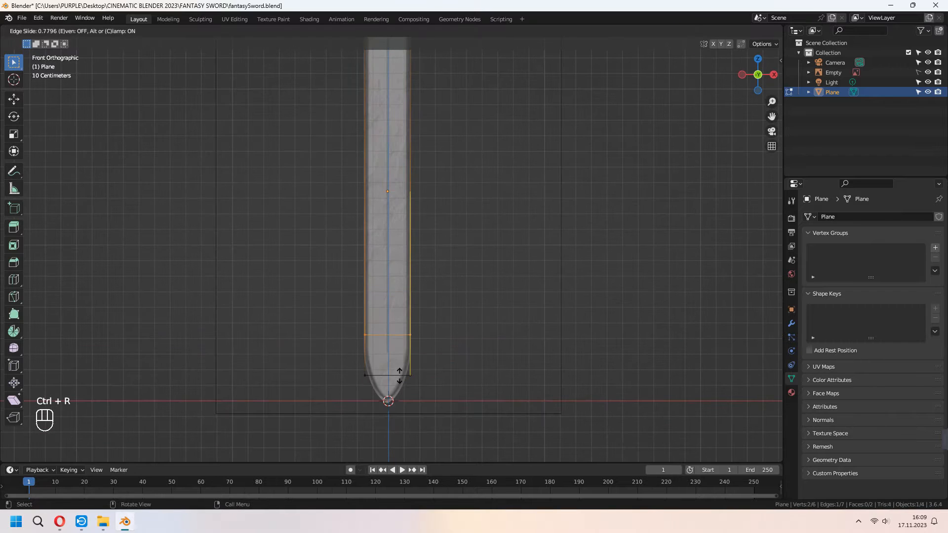
{"action": "left_click", "coordinate": [405, 402]}
Move the plane's bottom edge down along Z to the blade tip and scale it down to a narrow point.
{"action": "left_click_drag", "start_coordinate": [412, 378], "coordinate": [414, 378]}
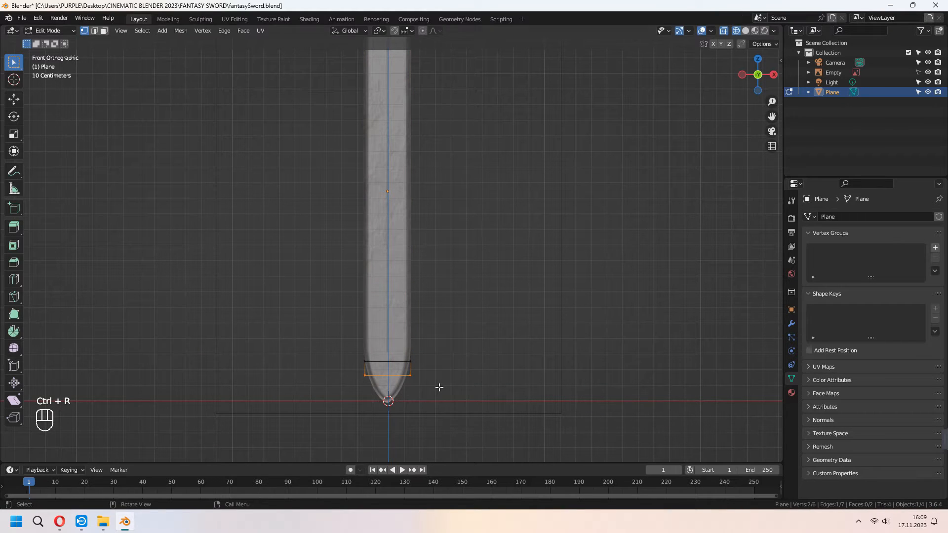
{"action": "key", "text": "g"}
{"action": "key", "text": "z"}
{"action": "left_click", "coordinate": [444, 412]}
{"action": "key", "text": "s"}
{"action": "left_click", "coordinate": [402, 404]}
Add a loop cut midway across the tapered tip and scale it along X to match the reference outline.
{"action": "key", "text": "ctrl+r"}
{"action": "left_click", "coordinate": [401, 390]}
{"action": "right_click", "coordinate": [401, 390]}
{"action": "key", "text": "s"}
{"action": "key", "text": "x"}
{"action": "left_click", "coordinate": [483, 393]}
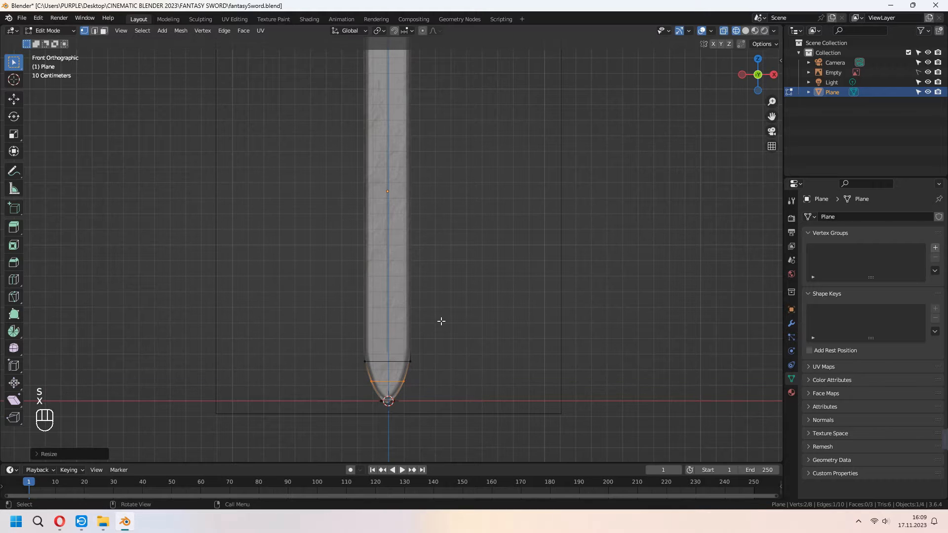
Add a centred vertical loop cut along the full length of the blade.
{"action": "scroll", "coordinate": [438, 322], "scroll_direction": "up", "scroll_amount": 8, "text": "shift"}
{"action": "scroll", "coordinate": [436, 235], "scroll_direction": "up", "scroll_amount": 2}
{"action": "scroll", "coordinate": [464, 301], "scroll_direction": "up", "scroll_amount": 3, "text": "shift"}
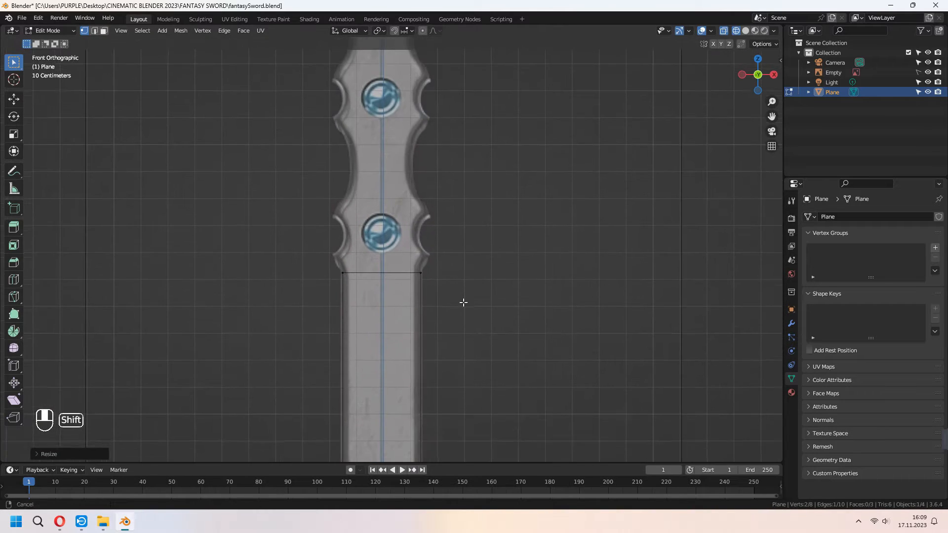
{"action": "scroll", "coordinate": [453, 265], "scroll_direction": "up", "scroll_amount": 2}
{"action": "scroll", "coordinate": [392, 290], "scroll_direction": "down", "scroll_amount": 1}
{"action": "key", "text": "ctrl+r"}
{"action": "left_click", "coordinate": [378, 298]}
{"action": "right_click", "coordinate": [378, 298]}
Delete the vertices on the left side of the blade, keeping the half right of the centre line.
{"action": "scroll", "coordinate": [380, 301], "scroll_direction": "down", "scroll_amount": 5}
{"action": "middle_click_drag", "start_coordinate": [513, 311], "coordinate": [529, 163], "text": "shift"}
{"action": "scroll", "coordinate": [493, 205], "scroll_direction": "down", "scroll_amount": 1}
{"action": "middle_click_drag", "start_coordinate": [482, 248], "coordinate": [490, 176], "text": "shift"}
{"action": "left_click_drag", "start_coordinate": [377, 55], "coordinate": [404, 430]}
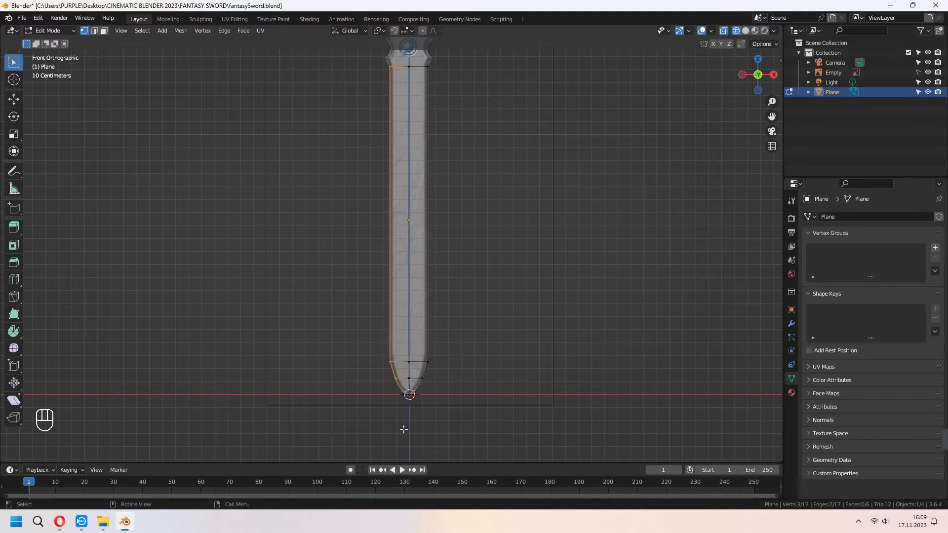
{"action": "key", "text": "x"}
{"action": "left_click", "coordinate": [475, 286]}
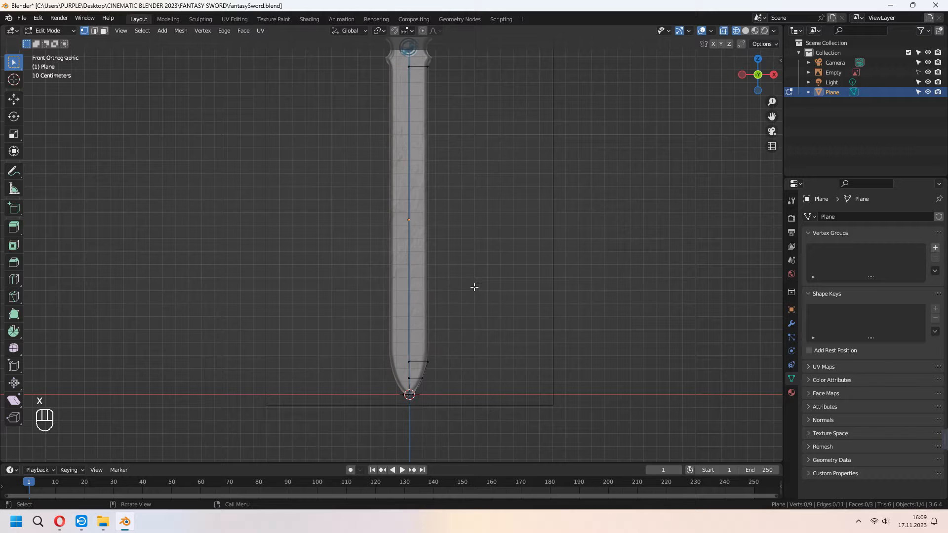
Return to Object Mode and add a Mirror modifier on the X axis with clipping enabled.
{"action": "key", "text": "Tab"}
{"action": "middle_click_drag", "start_coordinate": [397, 323], "coordinate": [403, 416], "text": "shift"}
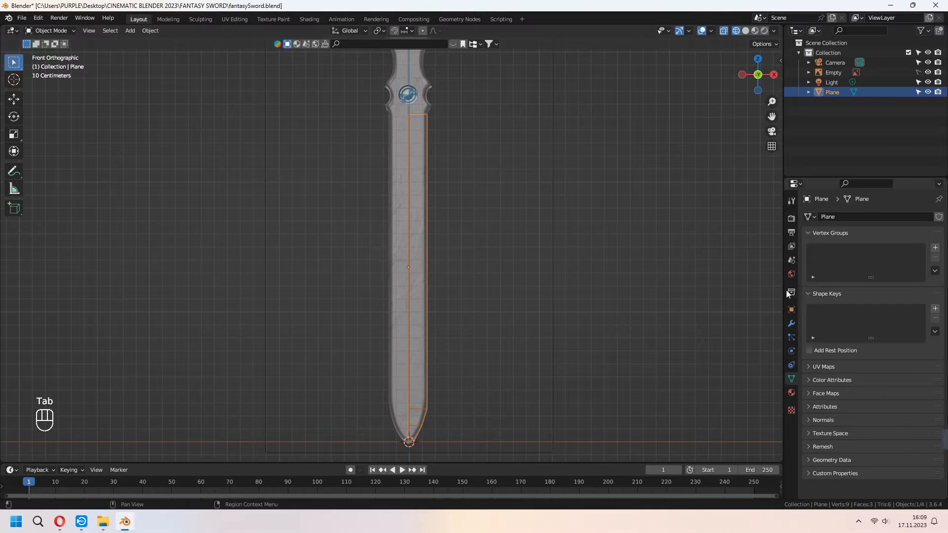
{"action": "left_click", "coordinate": [791, 323]}
{"action": "left_click", "coordinate": [837, 215]}
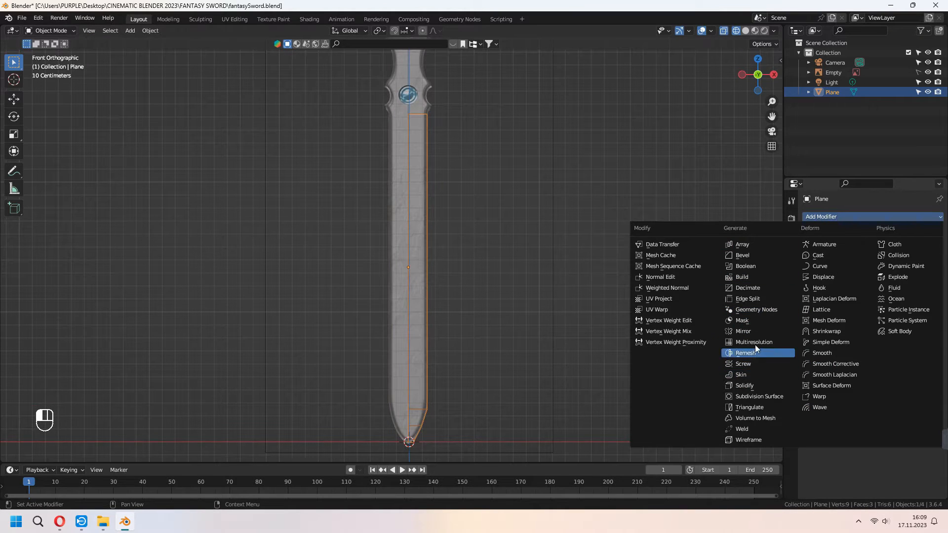
{"action": "left_click", "coordinate": [757, 328]}
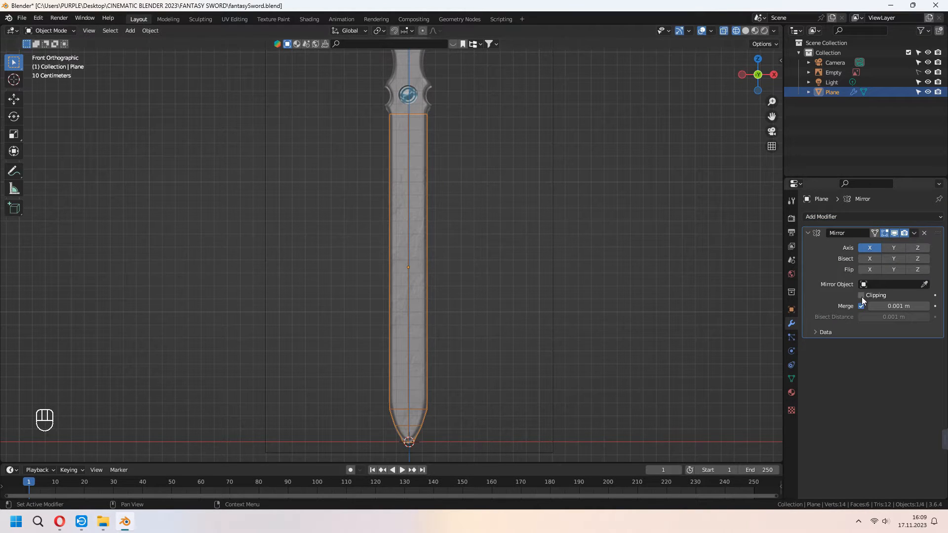
Inspect the mirrored blade in solid shading, enter Edit Mode and test the clipping with a trial move of all vertices.
{"action": "left_click", "coordinate": [745, 31]}
{"action": "left_click", "coordinate": [724, 30]}
{"action": "middle_click_drag", "start_coordinate": [673, 122], "coordinate": [606, 199]}
{"action": "key", "text": "Tab"}
{"action": "scroll", "coordinate": [488, 263], "scroll_direction": "down", "scroll_amount": 1}
{"action": "middle_click_drag", "start_coordinate": [487, 264], "coordinate": [515, 259]}
{"action": "key", "text": "a"}
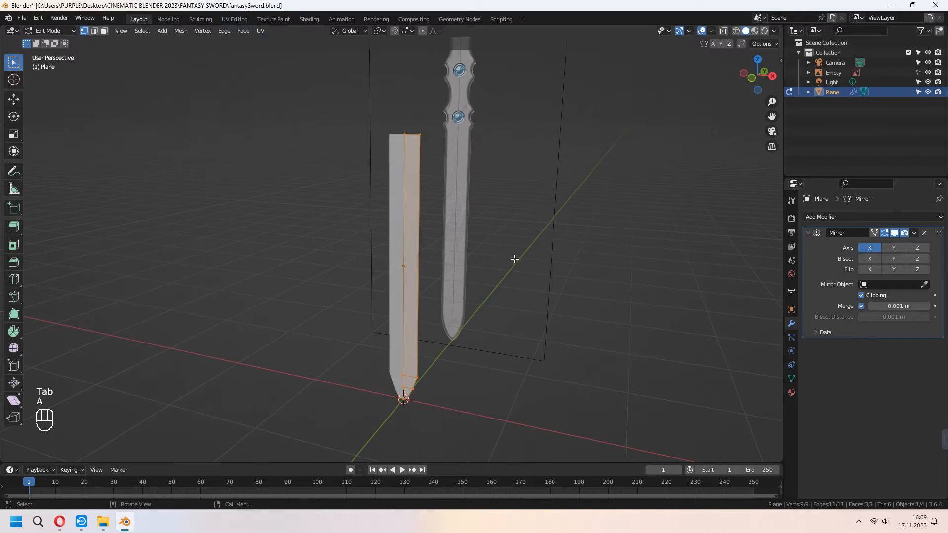
{"action": "key", "text": "g"}
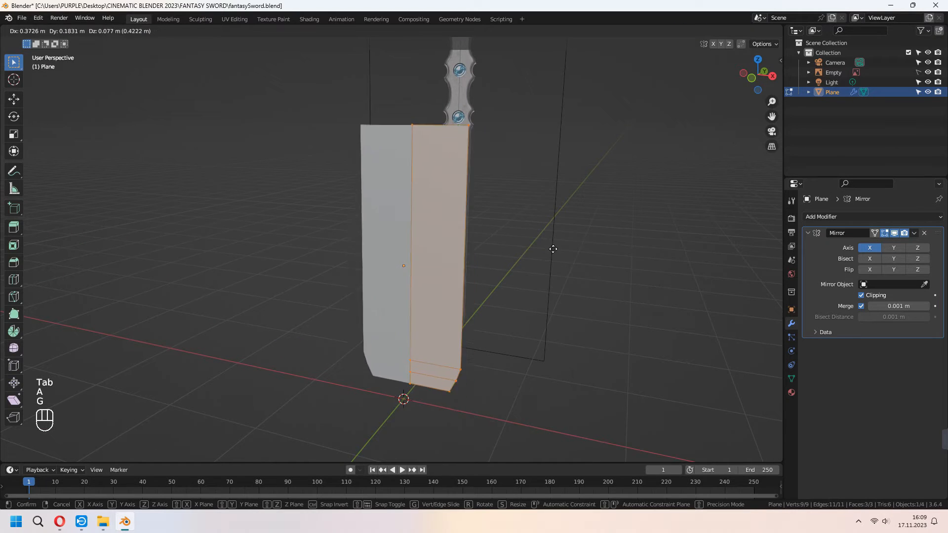
{"action": "right_click", "coordinate": [517, 266]}
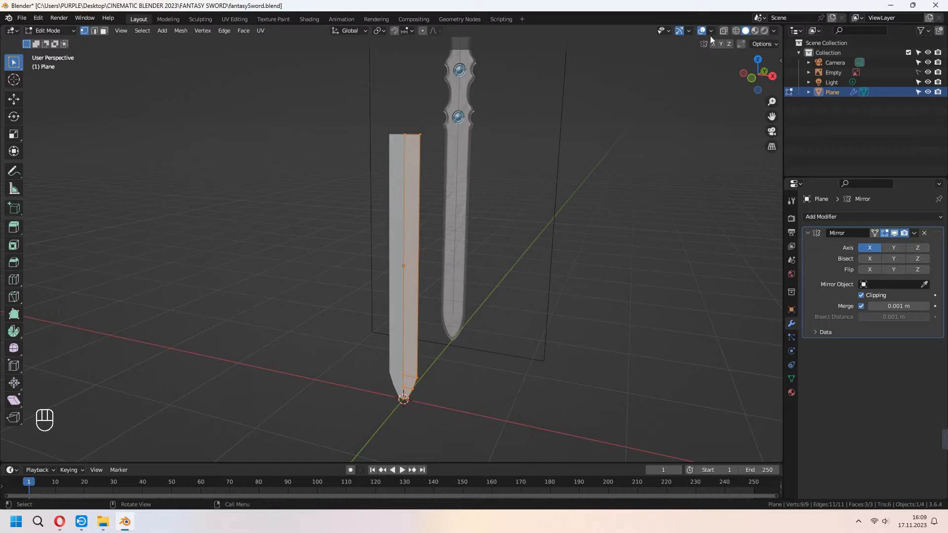
Restore the see-through front view and extrude the blade's top edge up to the lower corner of the first notch.
{"action": "left_click", "coordinate": [724, 31]}
{"action": "key", "text": "KP_1"}
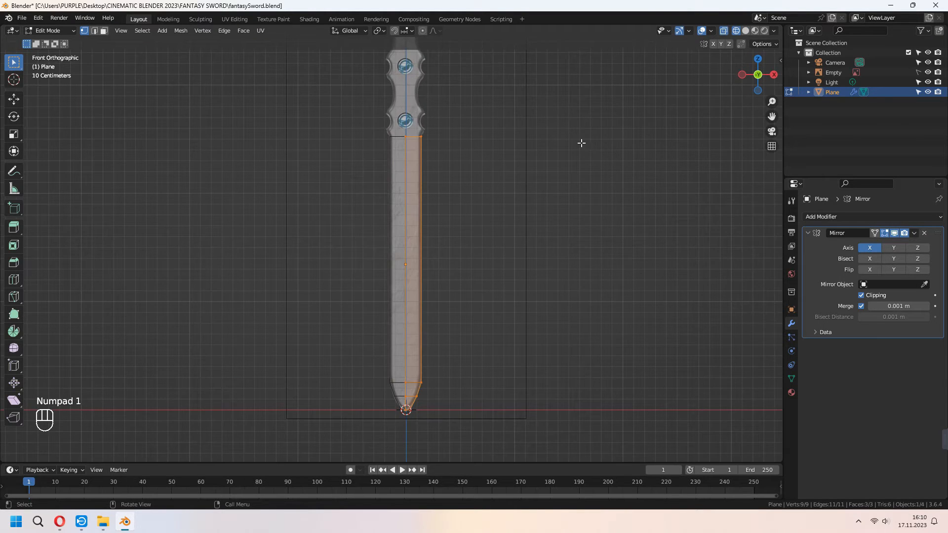
{"action": "scroll", "coordinate": [526, 122], "scroll_direction": "up", "scroll_amount": 8}
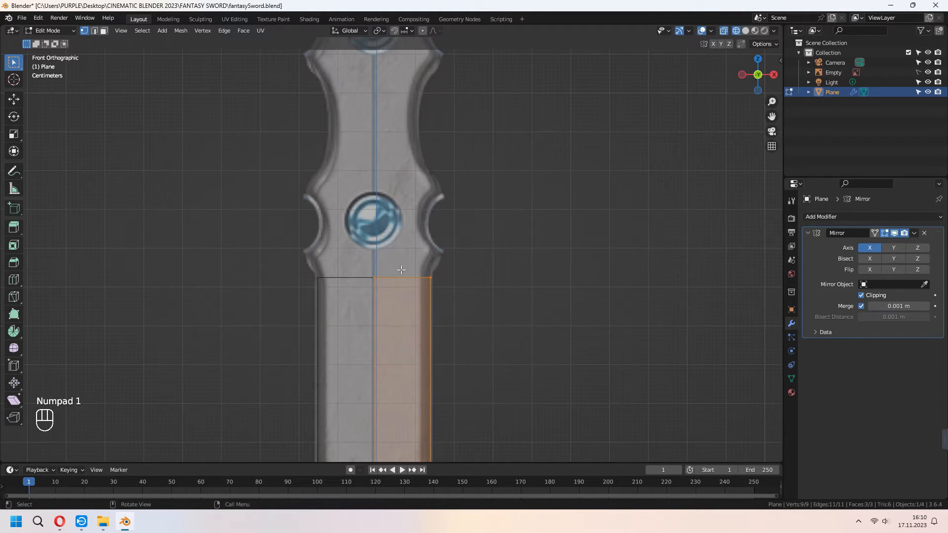
{"action": "left_click_drag", "start_coordinate": [404, 279], "coordinate": [483, 296]}
{"action": "middle_click_drag", "start_coordinate": [483, 296], "coordinate": [469, 321], "text": "shift"}
{"action": "key", "text": "e"}
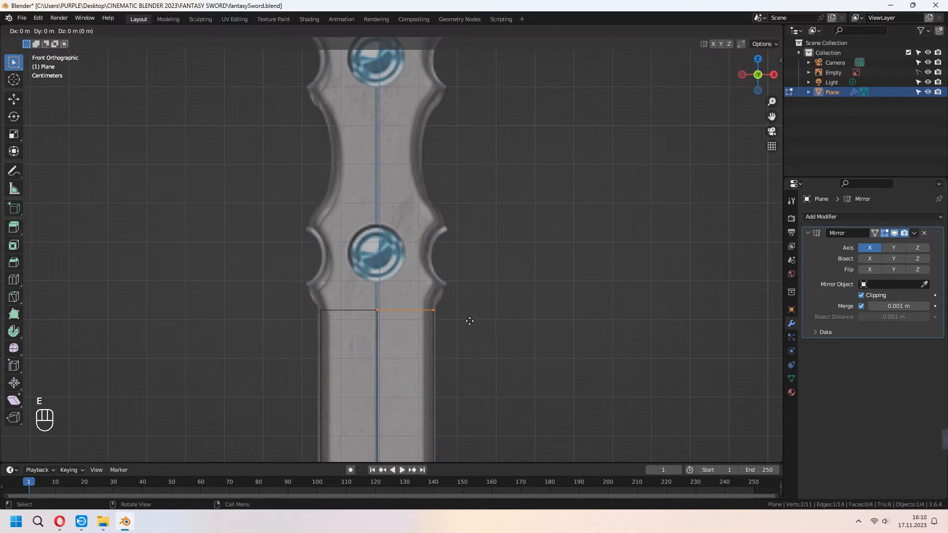
{"action": "left_click", "coordinate": [467, 295]}
Move the outer vertex of the extruded edge outward along X to the notch's lower point.
{"action": "left_click", "coordinate": [460, 294]}
{"action": "key", "text": "g"}
{"action": "key", "text": "x"}
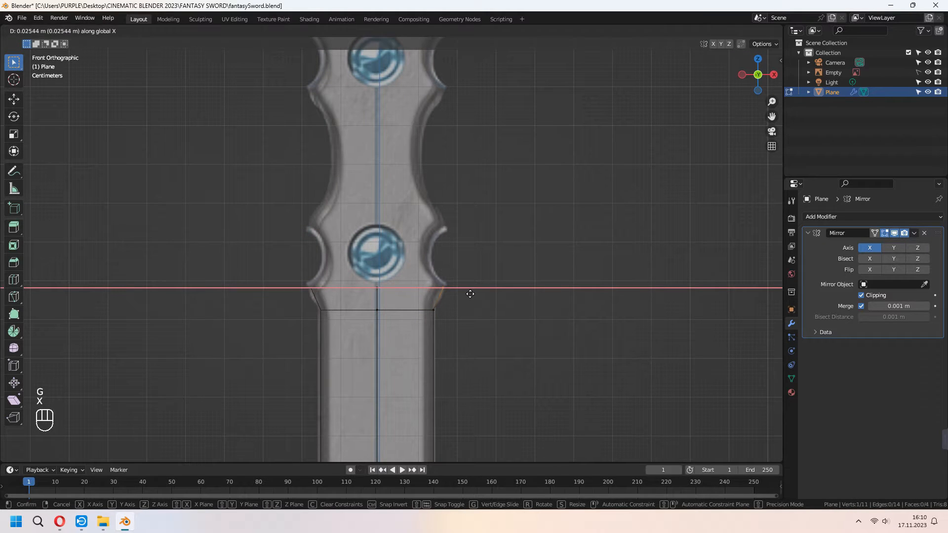
{"action": "left_click", "coordinate": [472, 293]}
Extrude the blade's top edge up along Z by about 0.16 m to the notch's upper point.
{"action": "scroll", "coordinate": [468, 296], "scroll_direction": "up", "scroll_amount": 2}
{"action": "key", "text": "a"}
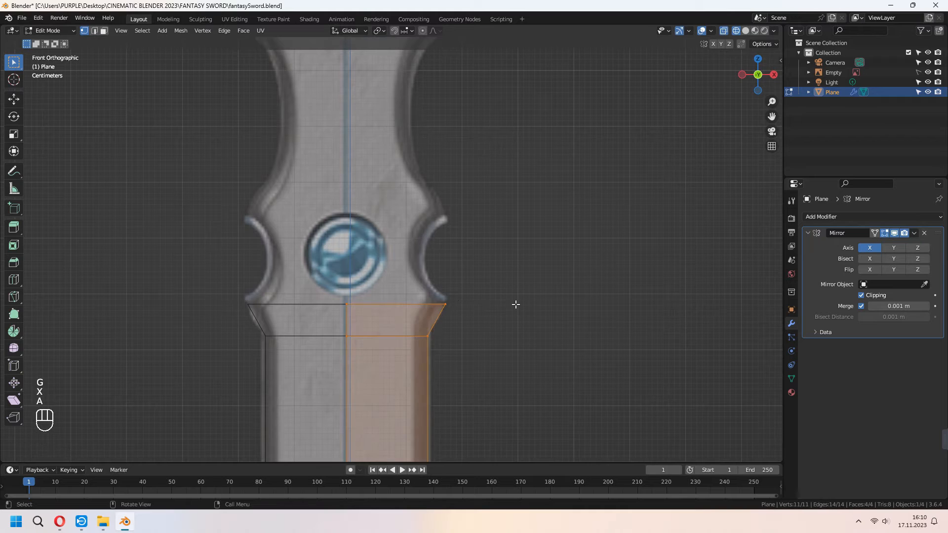
{"action": "left_click_drag", "start_coordinate": [321, 287], "coordinate": [495, 315]}
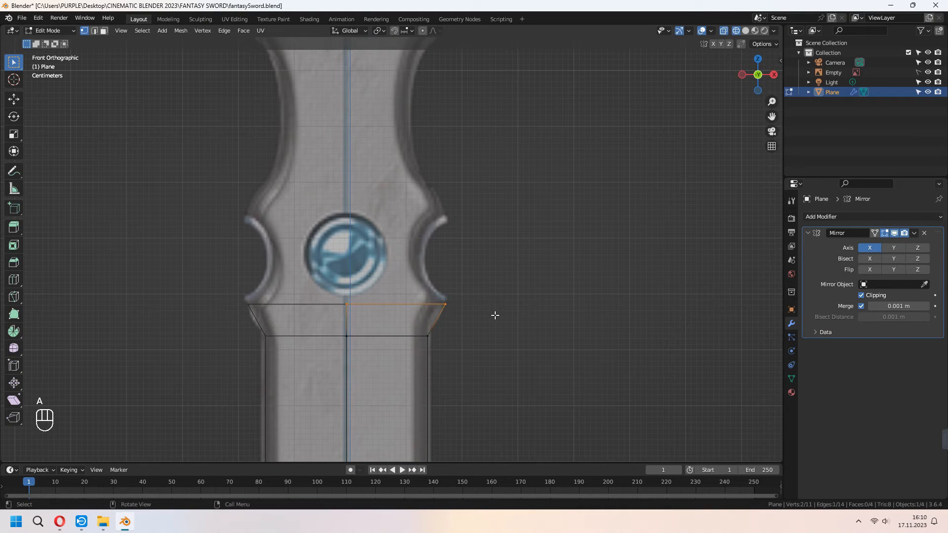
{"action": "key", "text": "z"}
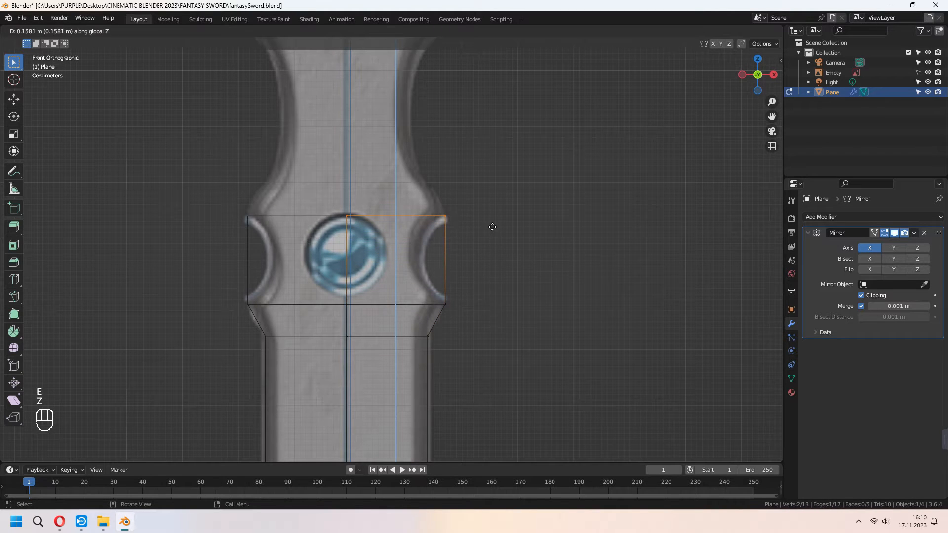
{"action": "left_click", "coordinate": [491, 225]}
Add two loop cuts across the notch section and move their outer vertices inward along X to follow the curve.
{"action": "key", "text": "ctrl+r"}
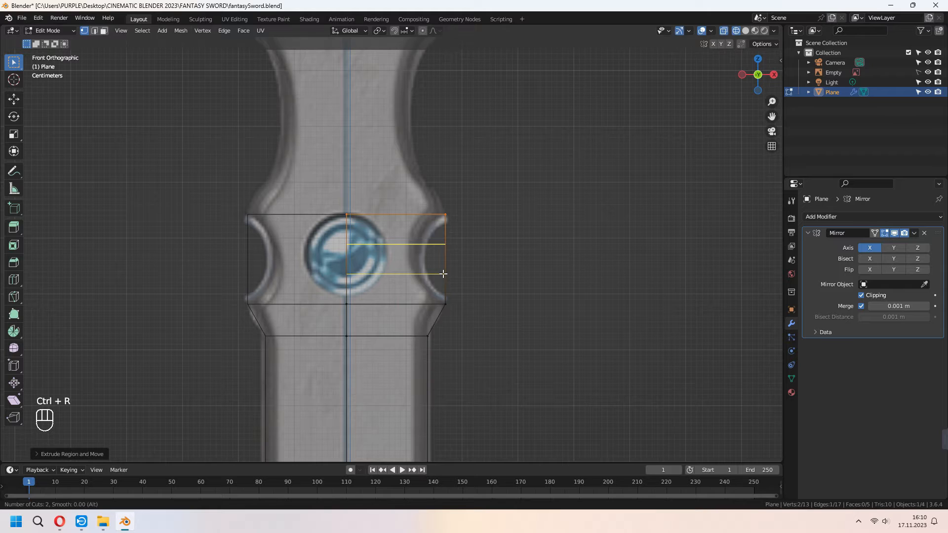
{"action": "left_click", "coordinate": [443, 274]}
{"action": "right_click", "coordinate": [442, 273]}
{"action": "left_click_drag", "start_coordinate": [439, 240], "coordinate": [488, 292]}
{"action": "key", "text": "g"}
{"action": "key", "text": "x"}
{"action": "left_click", "coordinate": [481, 267]}
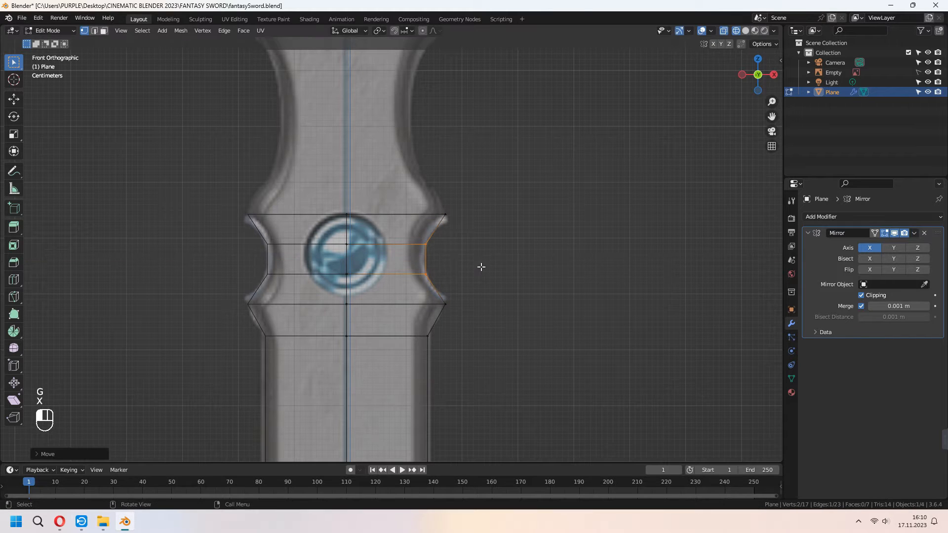
Add a loop cut across the middle of the first notch and move its outer vertex slightly inward along X.
{"action": "key", "text": "ctrl+r"}
{"action": "left_click", "coordinate": [426, 271]}
{"action": "right_click", "coordinate": [428, 277]}
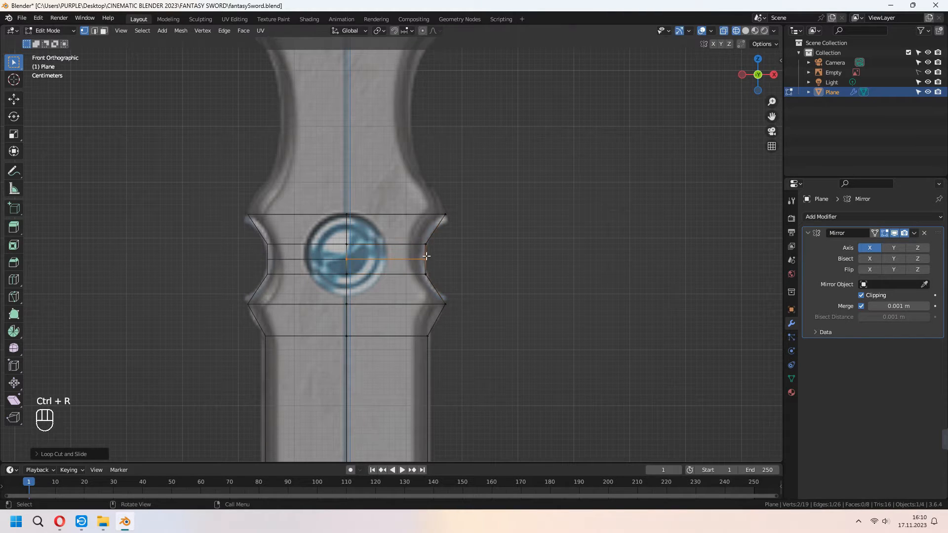
{"action": "key", "text": "g"}
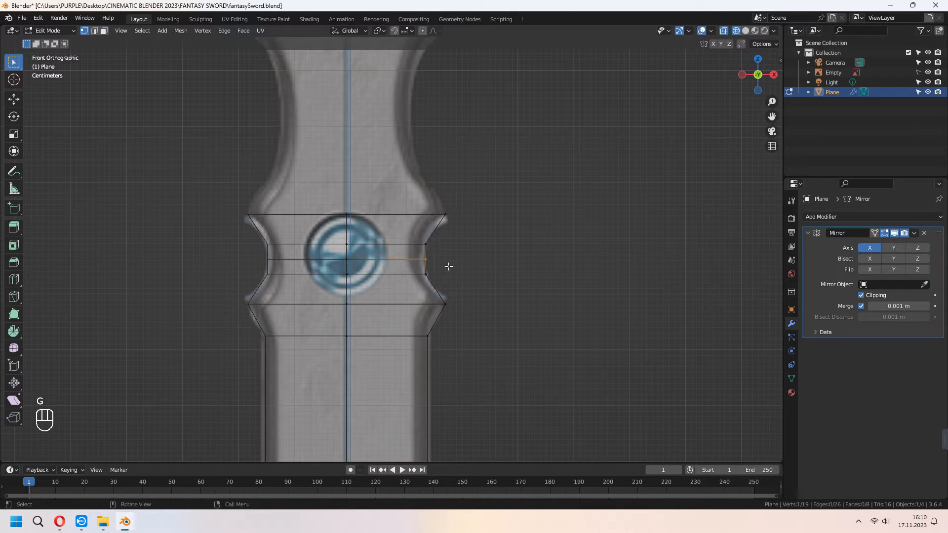
{"action": "key", "text": "g"}
{"action": "key", "text": "x"}
{"action": "left_click", "coordinate": [446, 266]}
Slide the outer vertex of the cut above the notch's middle up along the outline edge.
{"action": "left_click", "coordinate": [435, 244]}
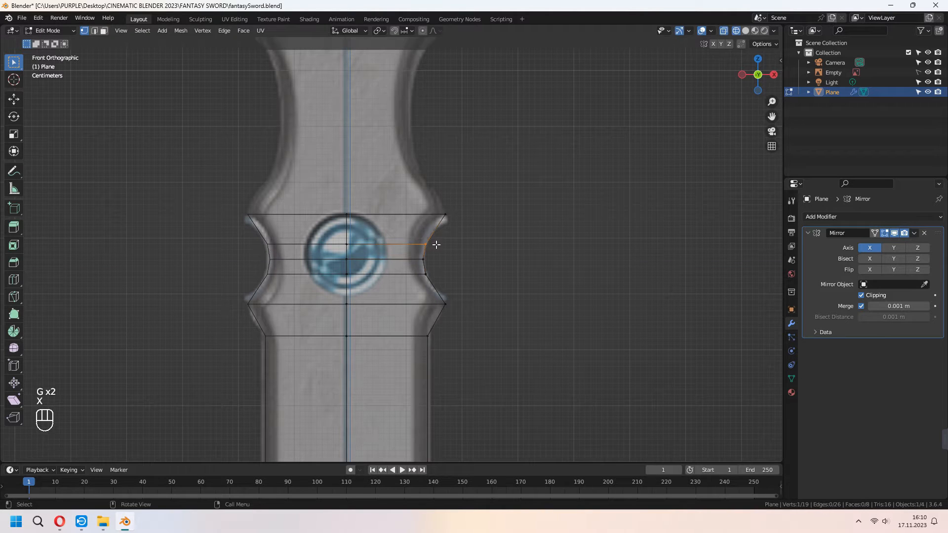
{"action": "key", "text": "g"}
{"action": "key", "text": "g"}
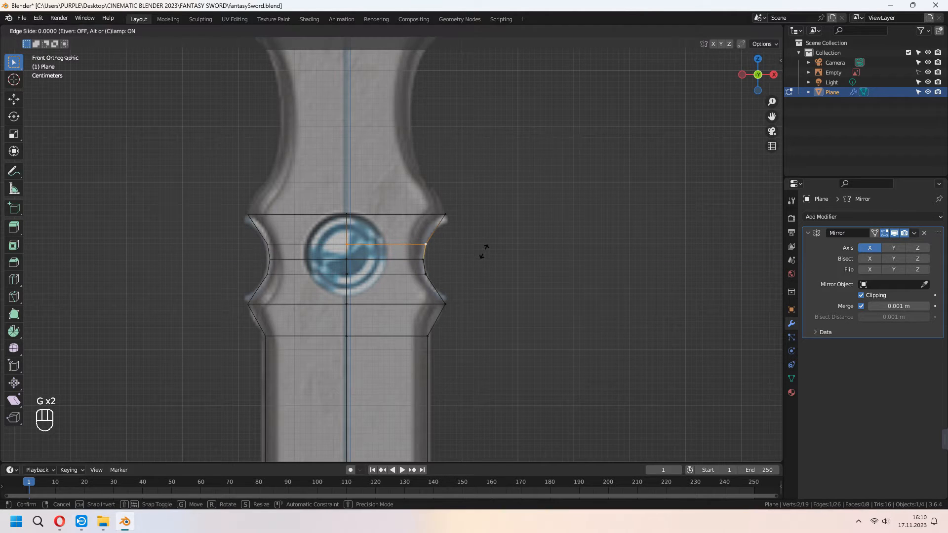
{"action": "left_click", "coordinate": [484, 244]}
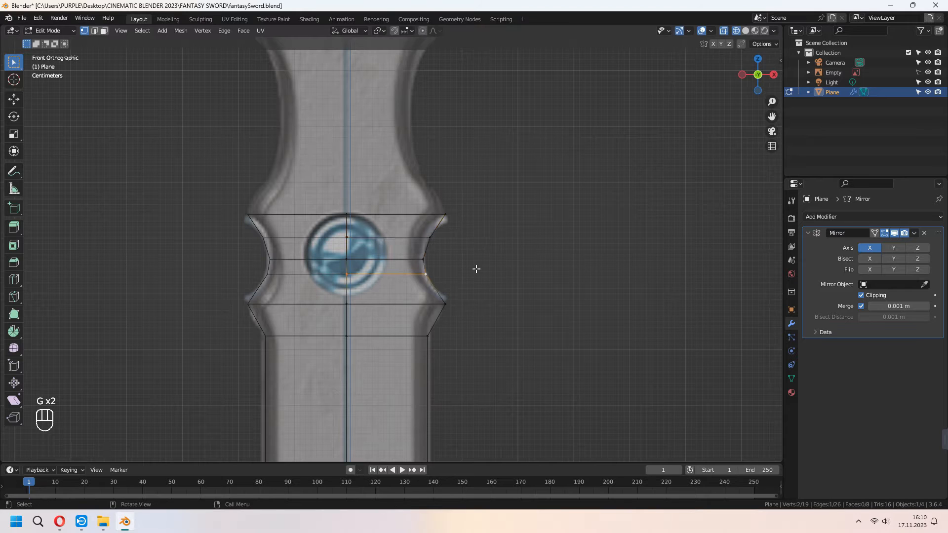
Slide the outer vertex of the cut below the notch's middle along its edge and adjust it along X.
{"action": "key", "text": "g"}
{"action": "key", "text": "g"}
{"action": "left_click", "coordinate": [440, 277]}
{"action": "key", "text": "g"}
{"action": "key", "text": "x"}
{"action": "left_click", "coordinate": [448, 291]}
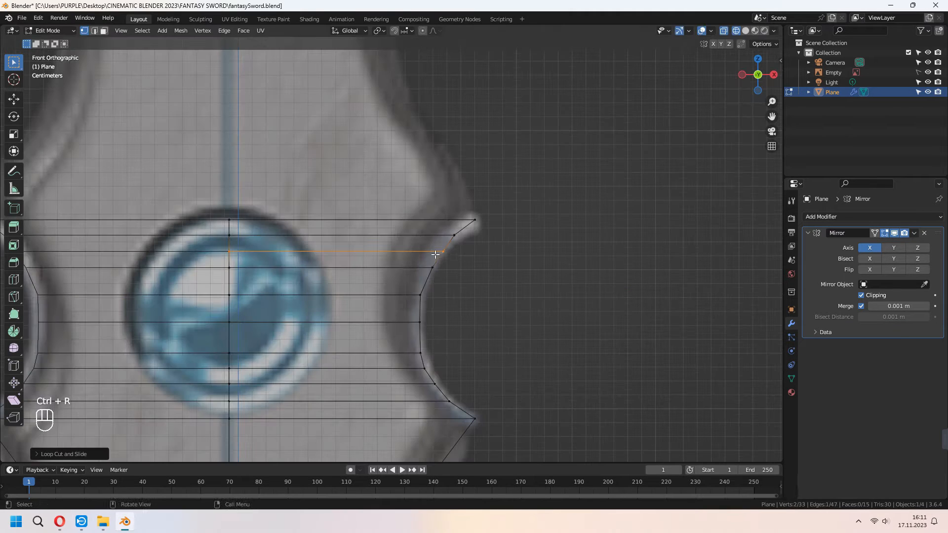
Move the outer vertex of the new cut near the notch's upper end along X to follow the reference curve.
{"action": "key", "text": "g"}
{"action": "key", "text": "x"}
{"action": "left_click", "coordinate": [463, 258]}
{"action": "scroll", "coordinate": [463, 258], "scroll_direction": "down", "scroll_amount": 2}
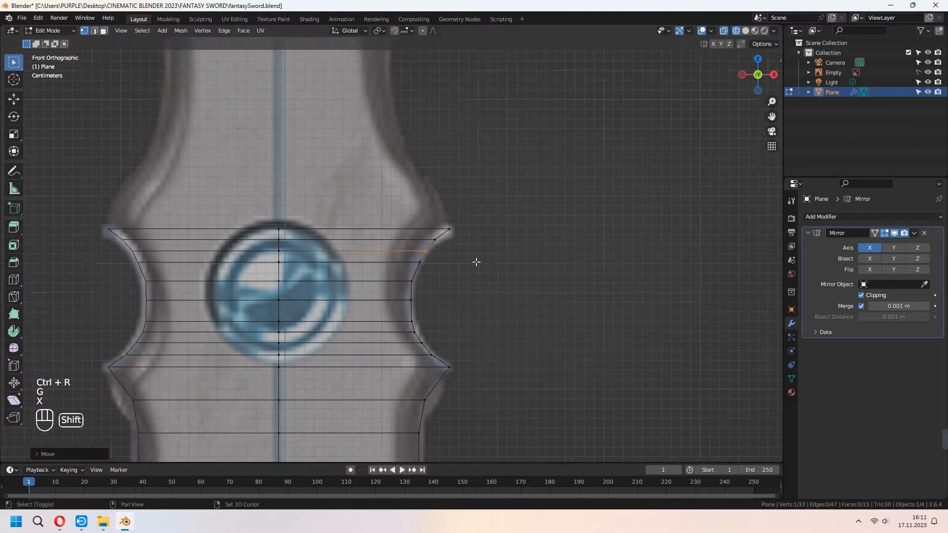
Examine the traced blade in solid shading from an angle, and return to the see-through front view for editing.
{"action": "key", "text": "Tab"}
{"action": "left_click", "coordinate": [744, 31]}
{"action": "middle_click_drag", "start_coordinate": [661, 259], "coordinate": [616, 274]}
{"action": "scroll", "coordinate": [567, 316], "scroll_direction": "down", "scroll_amount": 2}
{"action": "mouse_move", "coordinate": [507, 341]}
{"action": "middle_mouse_down"}
{"action": "mouse_move", "coordinate": [511, 354]}
{"action": "mouse_move", "coordinate": [539, 329]}
{"action": "middle_mouse_up"}
{"action": "left_click", "coordinate": [724, 31]}
{"action": "left_click", "coordinate": [737, 31]}
{"action": "key", "text": "KP_1"}
{"action": "key", "text": "Tab"}
{"action": "scroll", "coordinate": [557, 209], "scroll_direction": "up", "scroll_amount": 10}
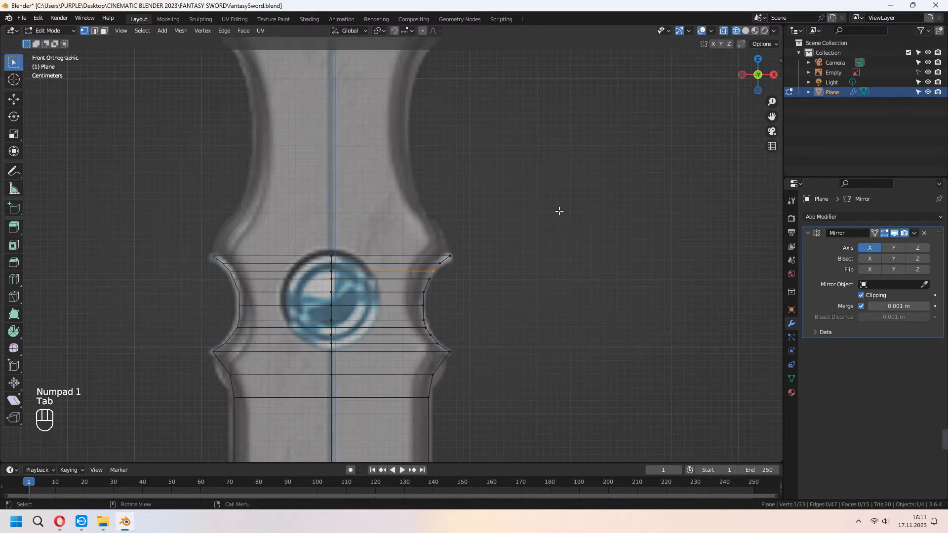
Move the outer vertex of the cut just above the notch's middle along X onto the reference curve.
{"action": "left_click_drag", "start_coordinate": [414, 232], "coordinate": [446, 258]}
{"action": "key", "text": "g"}
{"action": "key", "text": "x"}
{"action": "left_click", "coordinate": [466, 256]}
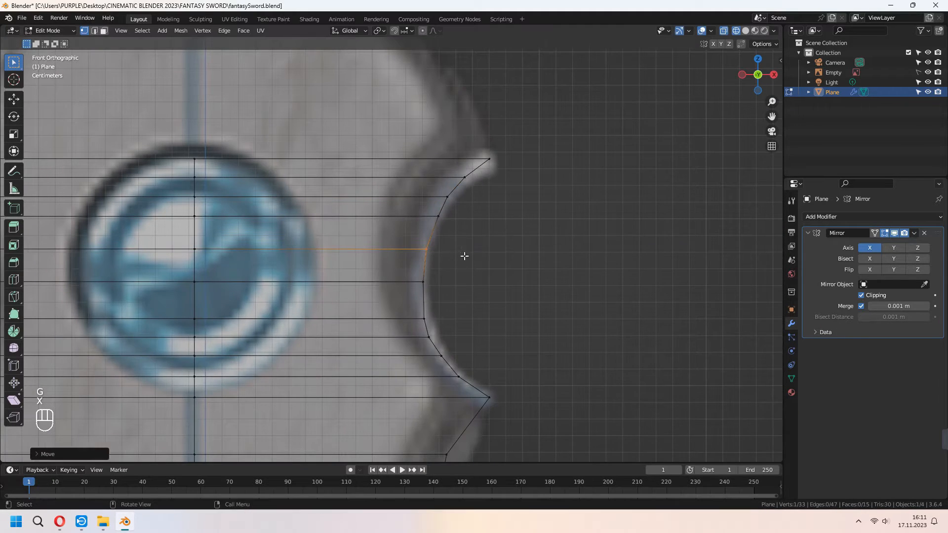
Extrude the blade's top edge up along Z to the lower corner of the second notch.
{"action": "middle_click_drag", "start_coordinate": [466, 256], "coordinate": [471, 339], "text": "shift"}
{"action": "left_click_drag", "start_coordinate": [177, 223], "coordinate": [547, 255]}
{"action": "scroll", "coordinate": [543, 247], "scroll_direction": "down", "scroll_amount": 4}
{"action": "middle_click_drag", "start_coordinate": [541, 243], "coordinate": [529, 321], "text": "shift"}
{"action": "key", "text": "e"}
{"action": "key", "text": "z"}
{"action": "left_click", "coordinate": [521, 106]}
{"action": "scroll", "coordinate": [521, 119], "scroll_direction": "down", "scroll_amount": 2}
{"action": "middle_click_drag", "start_coordinate": [517, 160], "coordinate": [520, 283], "text": "shift"}
{"action": "key", "text": "g"}
{"action": "key", "text": "z"}
{"action": "left_click", "coordinate": [493, 163]}
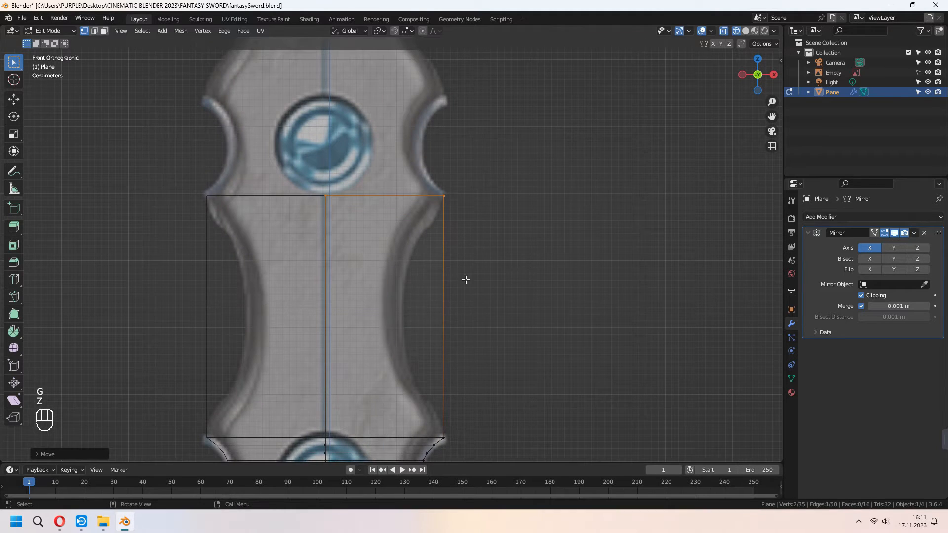
Add seven evenly spaced loop cuts across the blade section between the first and second notches.
{"action": "scroll", "coordinate": [446, 332], "scroll_direction": "up", "scroll_amount": 3}
{"action": "left_click", "coordinate": [446, 332]}
{"action": "right_click", "coordinate": [446, 332]}
{"action": "scroll", "coordinate": [446, 333], "scroll_direction": "down", "scroll_amount": 1}
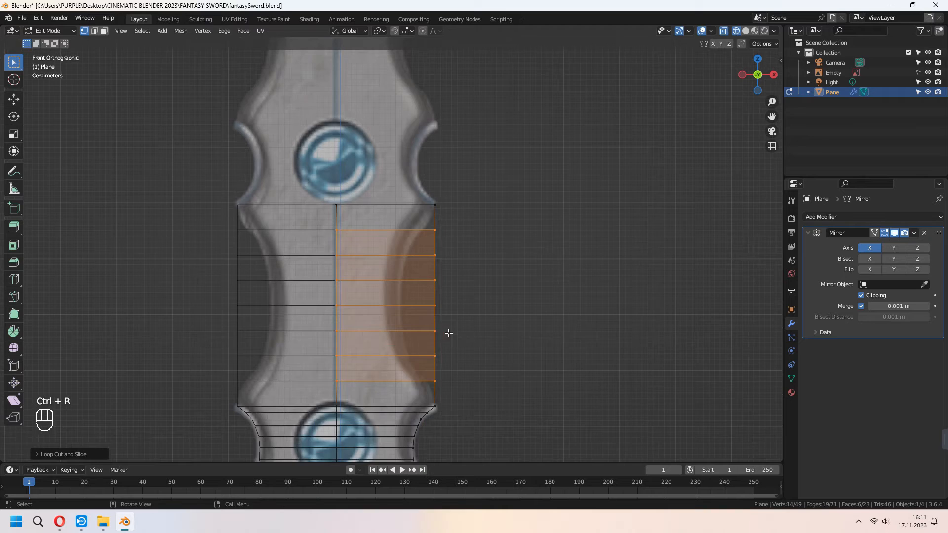
{"action": "middle_click_drag", "start_coordinate": [447, 332], "coordinate": [414, 275], "text": "shift"}
Move the outer vertices of all seven cuts inward along X toward the reference outline.
{"action": "key", "text": "g"}
{"action": "right_click", "coordinate": [533, 243]}
{"action": "left_click_drag", "start_coordinate": [502, 120], "coordinate": [411, 290]}
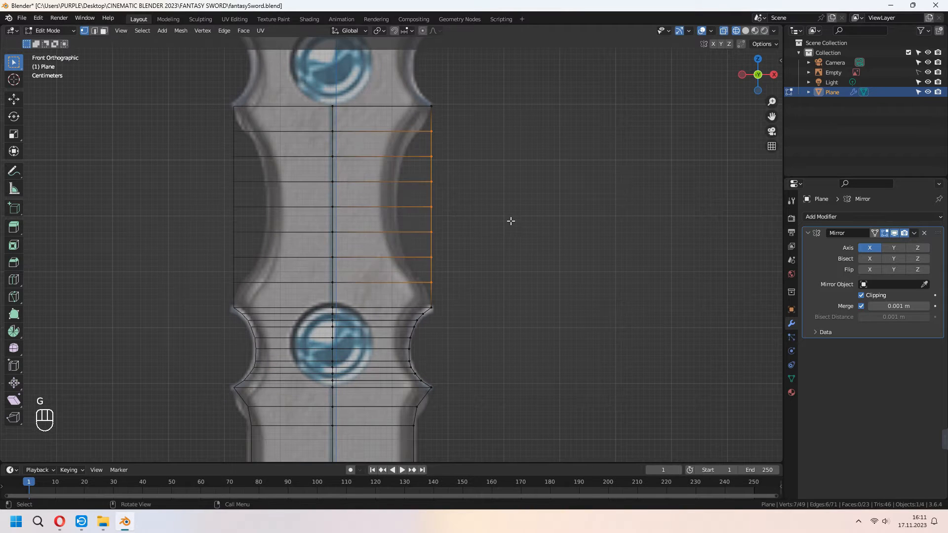
{"action": "key", "text": "g"}
{"action": "key", "text": "x"}
{"action": "left_click", "coordinate": [444, 207]}
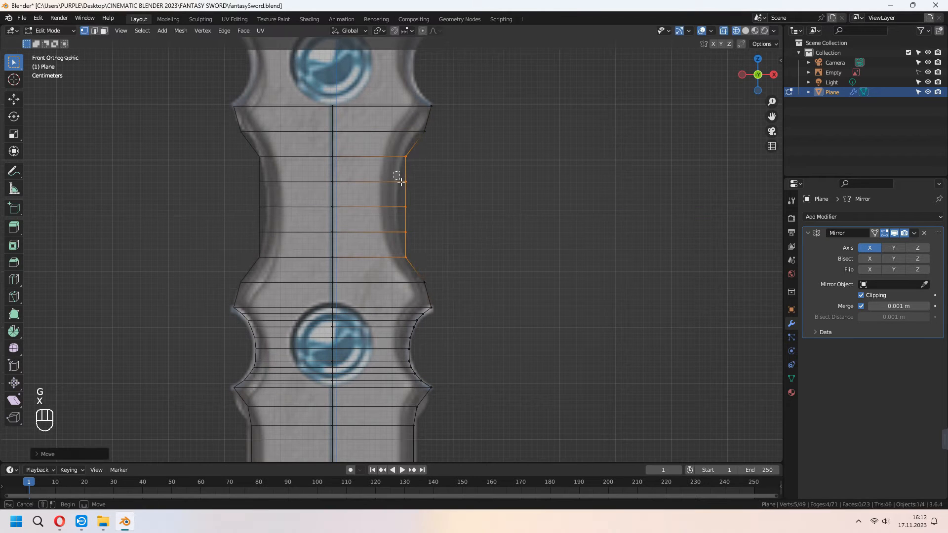
Move the outer vertices of the section's three middle cuts further inward along X, with an extra adjustment for the centre one.
{"action": "left_click_drag", "start_coordinate": [398, 176], "coordinate": [434, 244]}
{"action": "key", "text": "g"}
{"action": "key", "text": "x"}
{"action": "left_click", "coordinate": [464, 217]}
{"action": "left_click", "coordinate": [420, 211]}
{"action": "key", "text": "g"}
{"action": "key", "text": "x"}
{"action": "left_click", "coordinate": [431, 216]}
Adjust the outer vertex of one of the section's upper cuts along X to match the reference outline.
{"action": "scroll", "coordinate": [434, 208], "scroll_direction": "up", "scroll_amount": 1}
{"action": "middle_click_drag", "start_coordinate": [460, 178], "coordinate": [461, 224], "text": "shift"}
{"action": "left_click", "coordinate": [416, 170]}
{"action": "key", "text": "g"}
{"action": "key", "text": "x"}
{"action": "left_click", "coordinate": [389, 296]}
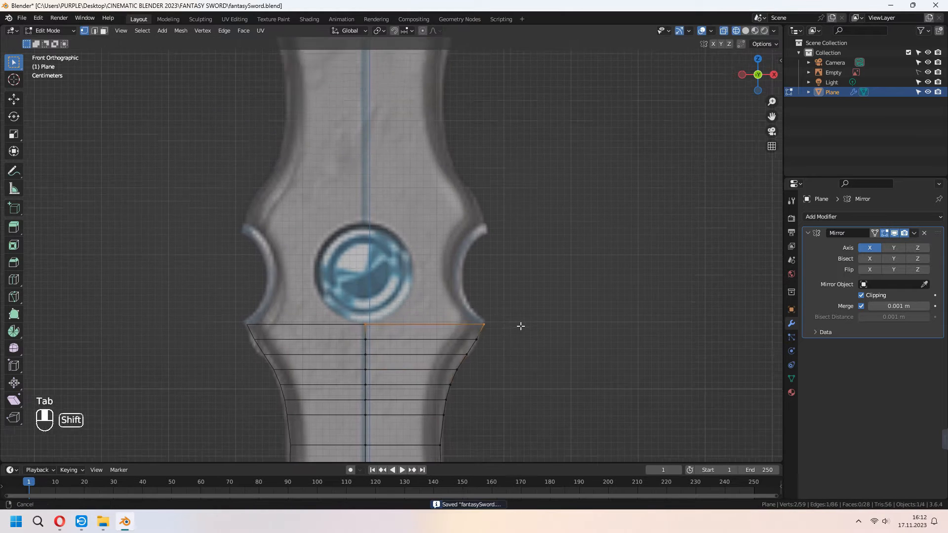
Extrude the blade's top edge up along Z to the upper corner of the next notch.
{"action": "key", "text": "e"}
{"action": "key", "text": "z"}
{"action": "left_click", "coordinate": [533, 212]}
{"action": "key", "text": "g"}
{"action": "key", "text": "z"}
{"action": "left_click", "coordinate": [529, 243]}
Add five loop cuts across the new notch section and move their outer vertices inward along X.
{"action": "key", "text": "ctrl+r"}
{"action": "scroll", "coordinate": [468, 315], "scroll_direction": "up", "scroll_amount": 4}
{"action": "left_click", "coordinate": [468, 315]}
{"action": "right_click", "coordinate": [468, 315]}
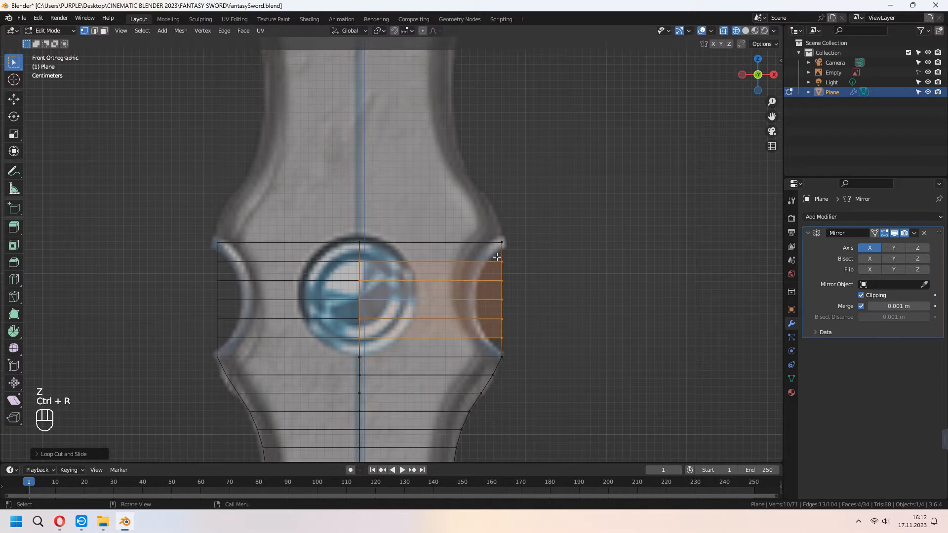
{"action": "left_click_drag", "start_coordinate": [492, 255], "coordinate": [542, 343]}
{"action": "key", "text": "g"}
{"action": "key", "text": "x"}
{"action": "left_click", "coordinate": [555, 318]}
Move the outer vertices of the notch's middle cuts further inward along X so they follow the reference curve.
{"action": "left_click_drag", "start_coordinate": [482, 273], "coordinate": [522, 324]}
{"action": "key", "text": "g"}
{"action": "key", "text": "x"}
{"action": "left_click", "coordinate": [538, 300]}
{"action": "left_click_drag", "start_coordinate": [468, 294], "coordinate": [521, 308]}
{"action": "key", "text": "g"}
{"action": "key", "text": "x"}
{"action": "left_click", "coordinate": [518, 308]}
{"action": "key", "text": "g"}
{"action": "left_click", "coordinate": [533, 334]}
Leave mesh editing and save the sword file.
{"action": "key", "text": "Tab"}
{"action": "key", "text": "ctrl+s"}
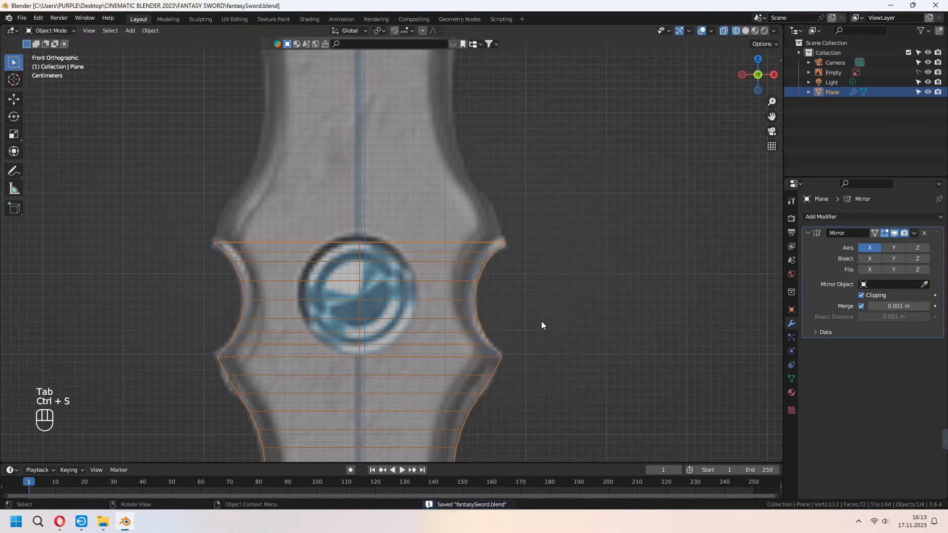
{"action": "scroll", "coordinate": [541, 321], "scroll_direction": "down", "scroll_amount": 8}
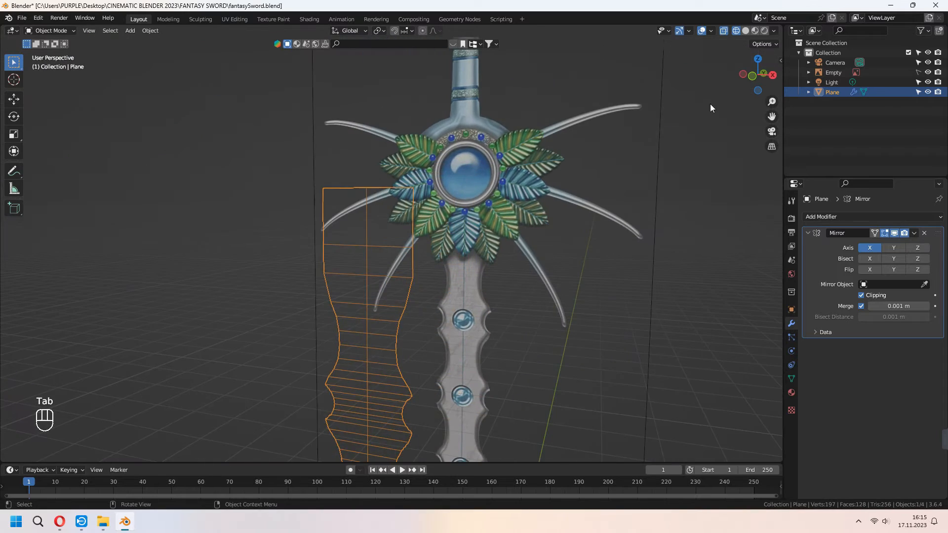
Show the finished outline as a solid and extrude the whole blade mesh about 0.09 m to give it thickness.
{"action": "left_click", "coordinate": [723, 30]}
{"action": "middle_click_drag", "start_coordinate": [543, 269], "coordinate": [470, 321]}
{"action": "scroll", "coordinate": [386, 257], "scroll_direction": "up", "scroll_amount": 4}
{"action": "key", "text": "Tab"}
{"action": "key", "text": "Tab"}
{"action": "key", "text": "Tab"}
{"action": "key", "text": "a"}
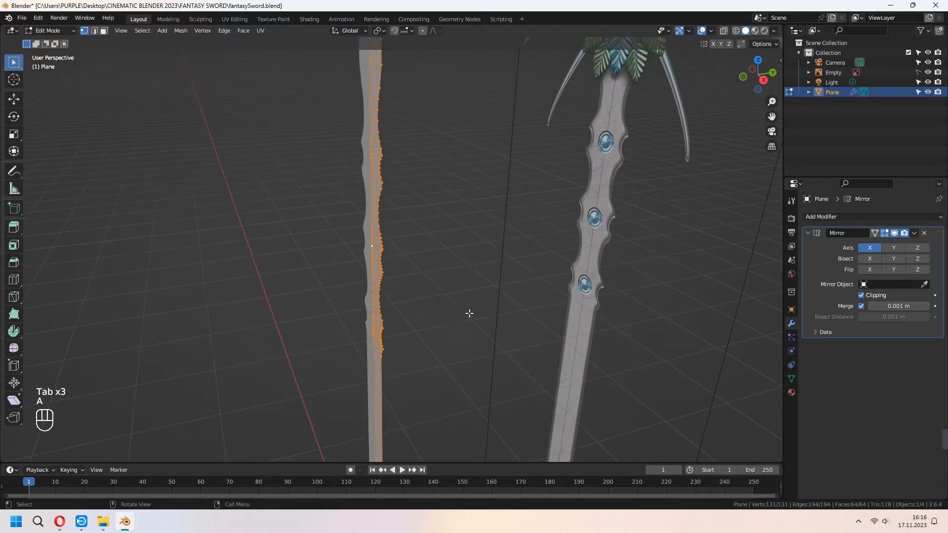
{"action": "key", "text": "e"}
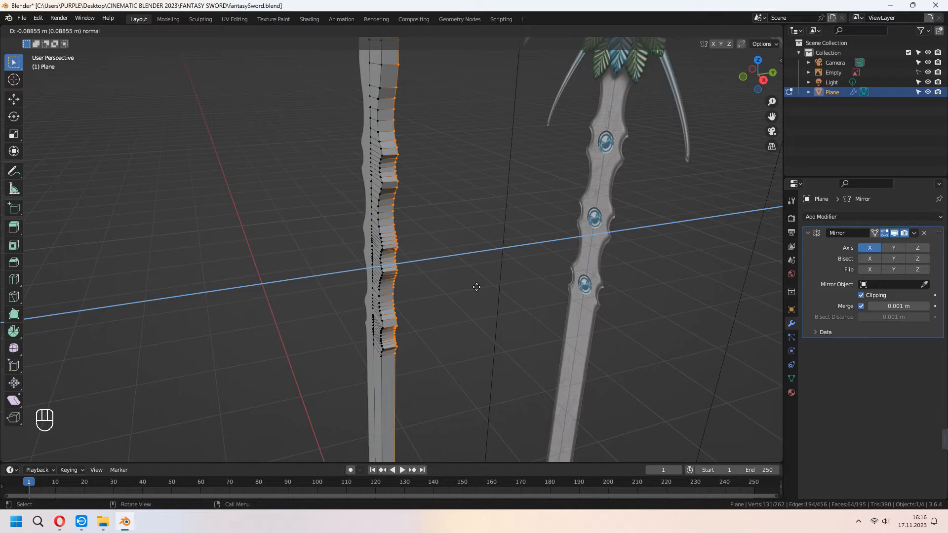
{"action": "left_click", "coordinate": [476, 286]}
Add a loop cut along the middle of the blade's side and move it outward along X by about 0.02 m.
{"action": "mouse_move", "coordinate": [452, 327]}
{"action": "middle_mouse_down"}
{"action": "mouse_move", "coordinate": [396, 252]}
{"action": "mouse_move", "coordinate": [444, 276]}
{"action": "mouse_move", "coordinate": [535, 297]}
{"action": "mouse_move", "coordinate": [495, 273]}
{"action": "middle_mouse_up"}
{"action": "key", "text": "ctrl+r"}
{"action": "left_click", "coordinate": [396, 251]}
{"action": "right_click", "coordinate": [396, 251]}
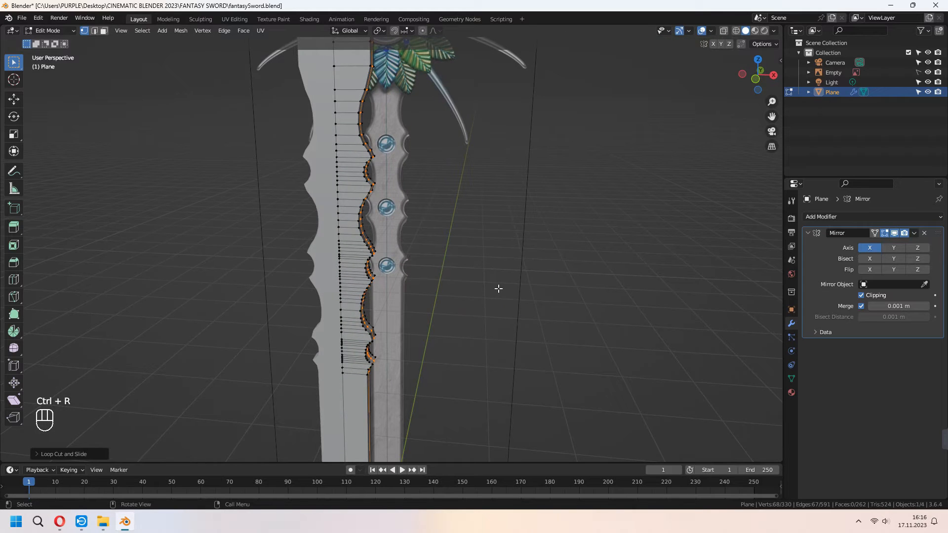
{"action": "key", "text": "alt+s"}
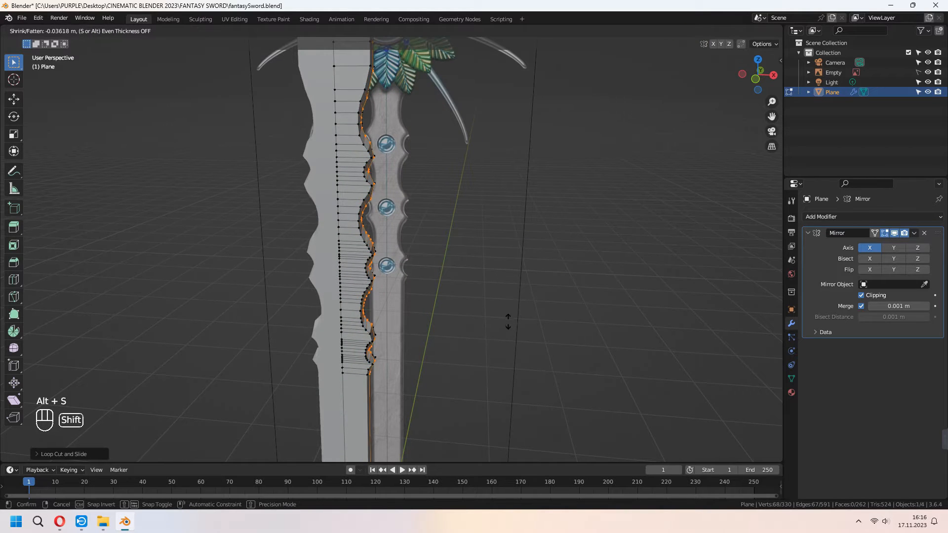
{"action": "right_click", "coordinate": [518, 339]}
{"action": "middle_click_drag", "start_coordinate": [518, 339], "coordinate": [516, 281]}
{"action": "key", "text": "g"}
{"action": "key", "text": "x"}
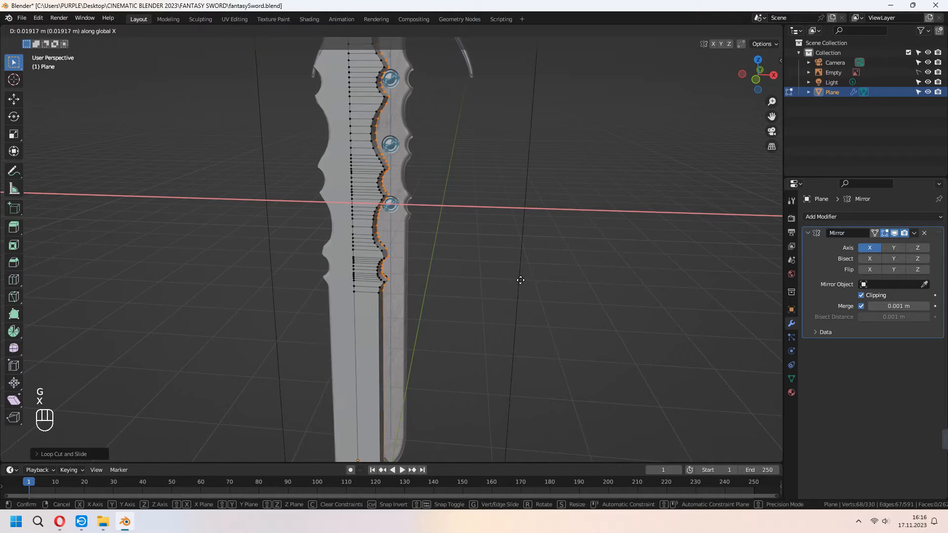
{"action": "left_click", "coordinate": [524, 279]}
Apply smooth shading to the blade and enable Auto Smooth at 30°.
{"action": "key", "text": "Tab"}
{"action": "right_click", "coordinate": [382, 178]}
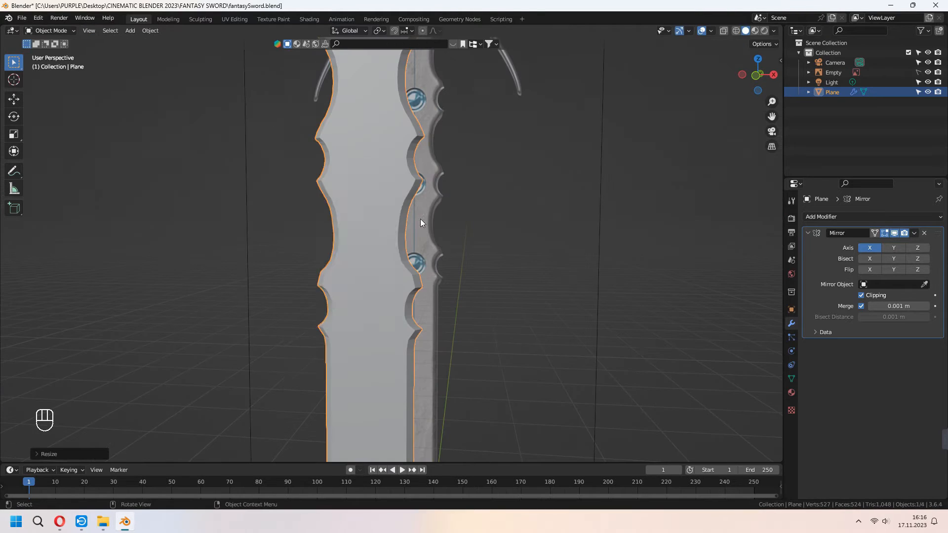
{"action": "left_click", "coordinate": [383, 178]}
{"action": "left_click", "coordinate": [791, 379]}
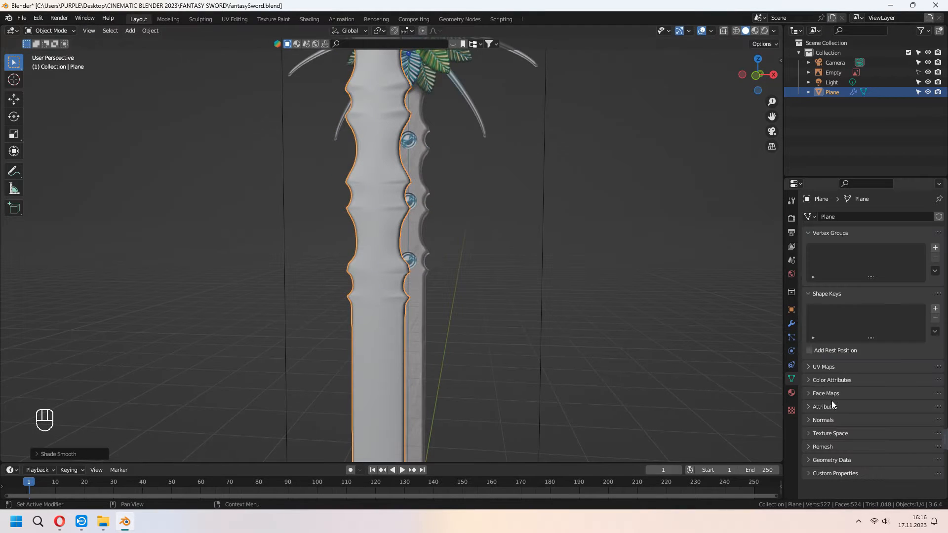
{"action": "left_click", "coordinate": [809, 420]}
{"action": "left_click", "coordinate": [861, 435]}
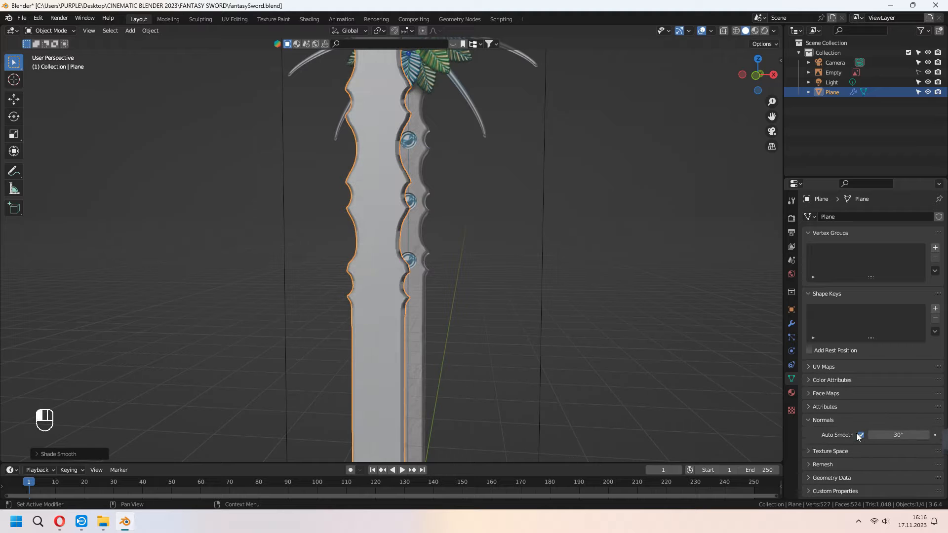
{"action": "left_click", "coordinate": [607, 331]}
Undo the last four edits to the blade mesh.
{"action": "middle_click_drag", "start_coordinate": [607, 332], "coordinate": [538, 348]}
{"action": "scroll", "coordinate": [457, 288], "scroll_direction": "up", "scroll_amount": 6}
{"action": "key", "text": "Tab"}
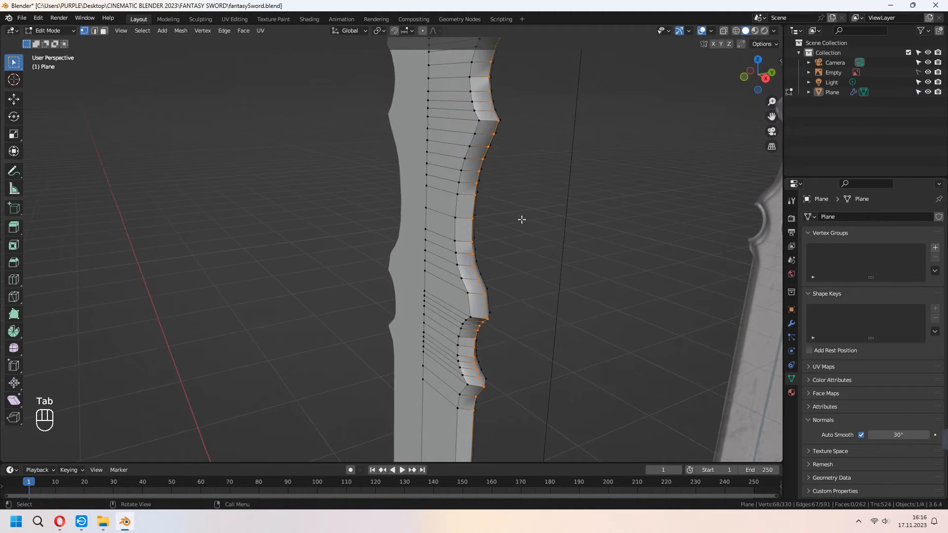
{"action": "key", "text": "ctrl+z"}
{"action": "key", "text": "ctrl+z"}
{"action": "key", "text": "ctrl+z"}
{"action": "key", "text": "ctrl+z"}
{"action": "scroll", "coordinate": [543, 212], "scroll_direction": "down", "scroll_amount": 4}
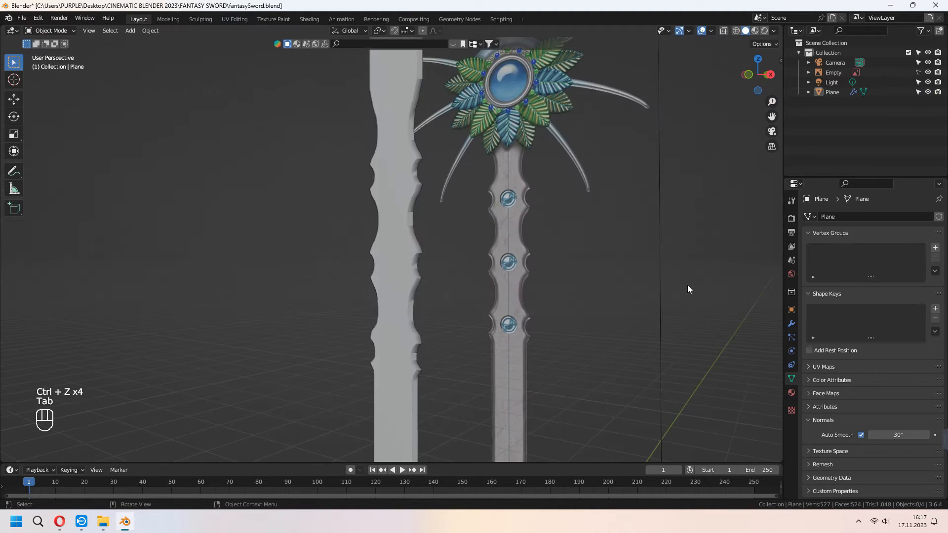
Add a Subdivision Surface modifier to the blade and set its viewport level to 2.
{"action": "left_click", "coordinate": [791, 323]}
{"action": "left_click", "coordinate": [840, 218]}
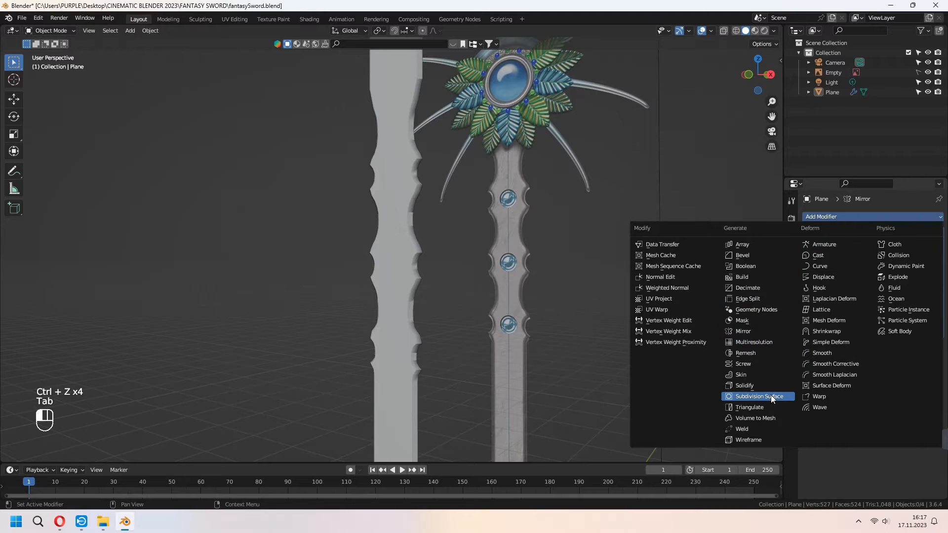
{"action": "left_click", "coordinate": [733, 395]}
{"action": "middle_click_drag", "start_coordinate": [742, 378], "coordinate": [461, 295]}
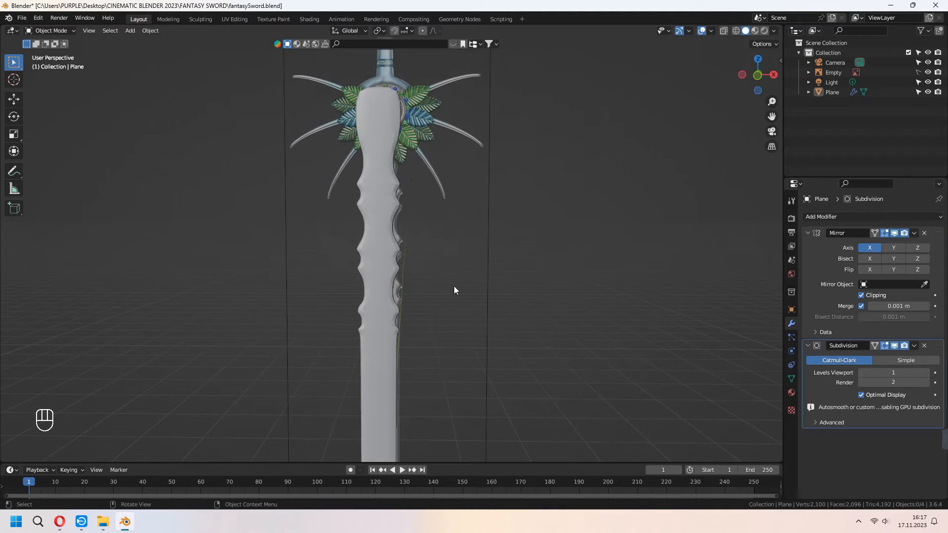
{"action": "left_click", "coordinate": [382, 209]}
{"action": "key", "text": "ctrl+2"}
Show the blade as a see-through wireframe and delete the vertices at the very bottom of its tip.
{"action": "middle_click_drag", "start_coordinate": [443, 249], "coordinate": [440, 291], "text": "shift"}
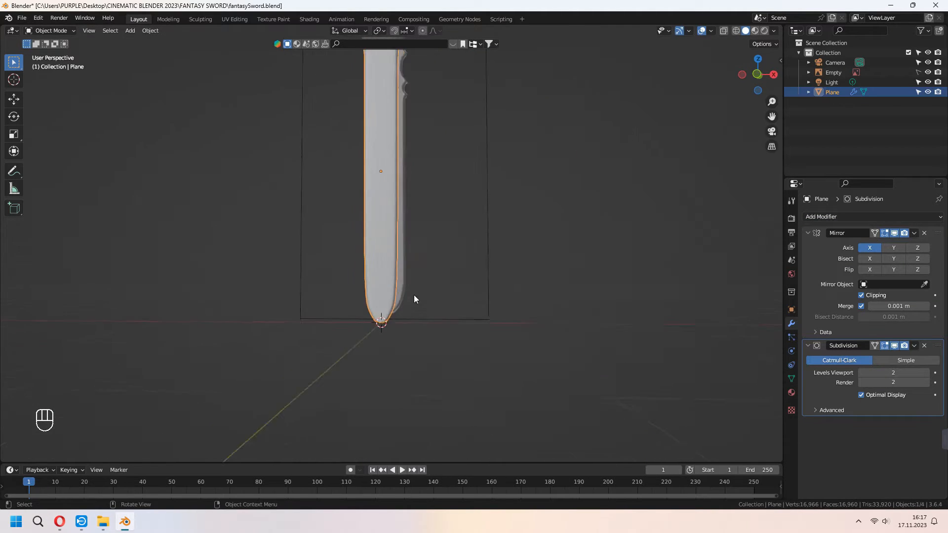
{"action": "key", "text": "Tab"}
{"action": "scroll", "coordinate": [413, 295], "scroll_direction": "up", "scroll_amount": 3}
{"action": "left_click", "coordinate": [723, 31]}
{"action": "left_click", "coordinate": [735, 31]}
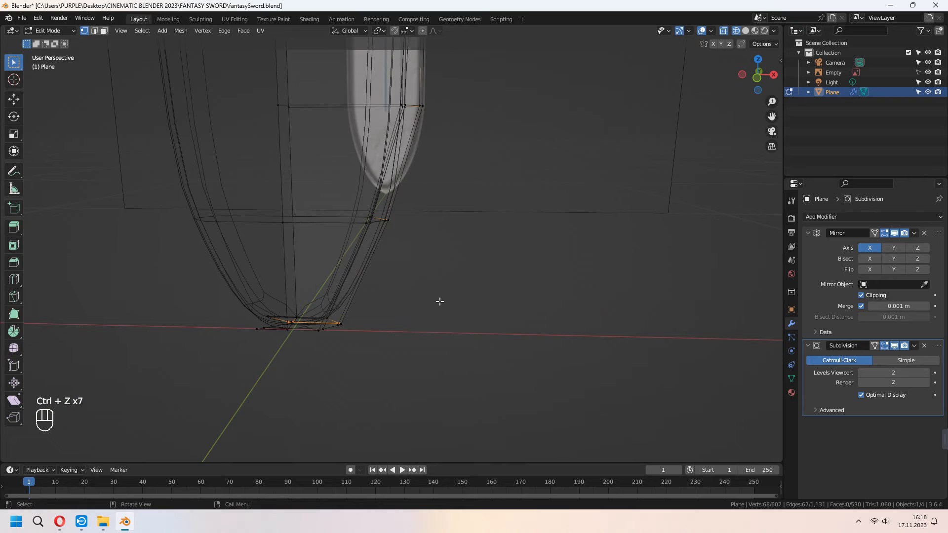
{"action": "middle_click_drag", "start_coordinate": [439, 300], "coordinate": [513, 289], "text": "shift"}
{"action": "left_click_drag", "start_coordinate": [295, 265], "coordinate": [387, 302]}
{"action": "key", "text": "x"}
{"action": "left_click", "coordinate": [506, 274]}
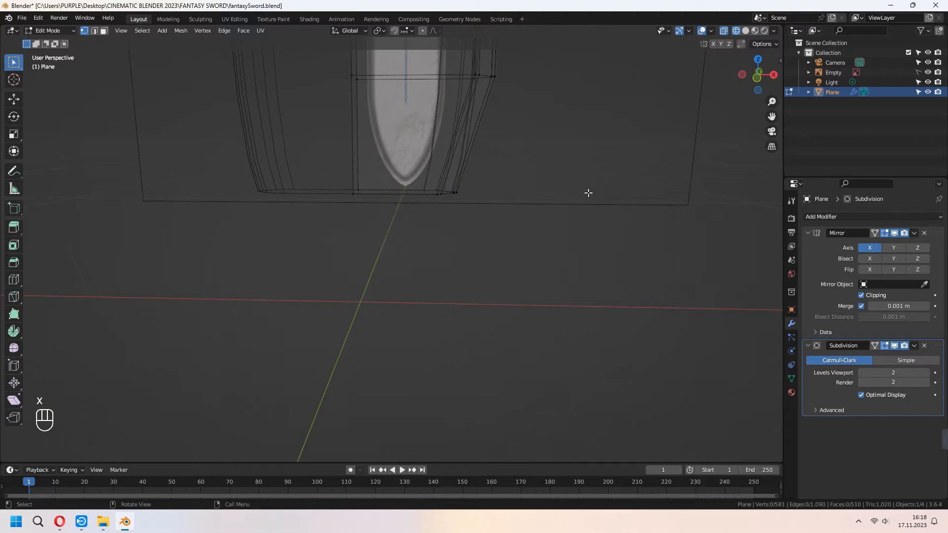
In front view, extrude the blade's open lower end down along Z to the X axis line.
{"action": "key", "text": "KP_1"}
{"action": "scroll", "coordinate": [513, 269], "scroll_direction": "down", "scroll_amount": 4}
{"action": "left_click_drag", "start_coordinate": [286, 174], "coordinate": [524, 249]}
{"action": "key", "text": "e"}
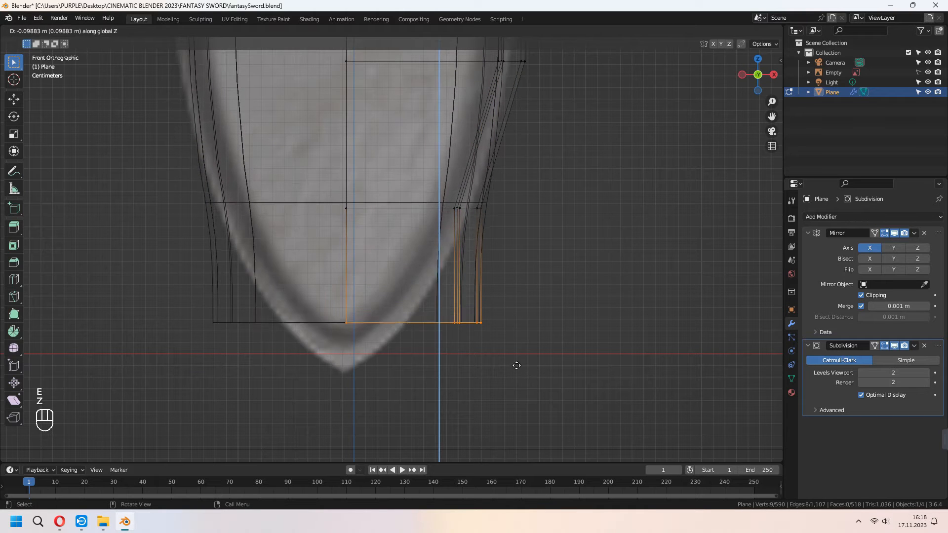
{"action": "left_click", "coordinate": [525, 395]}
Add a loop cut midway across the blade's new lower section and move its side vertices inward along X to the reference outline.
{"action": "left_click", "coordinate": [462, 289]}
{"action": "right_click", "coordinate": [462, 289]}
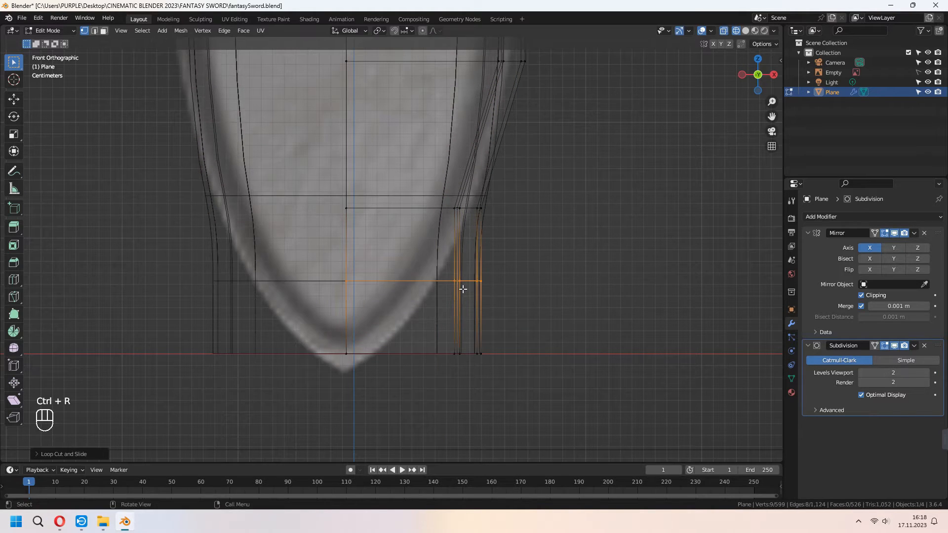
{"action": "key", "text": "g"}
{"action": "key", "text": "x"}
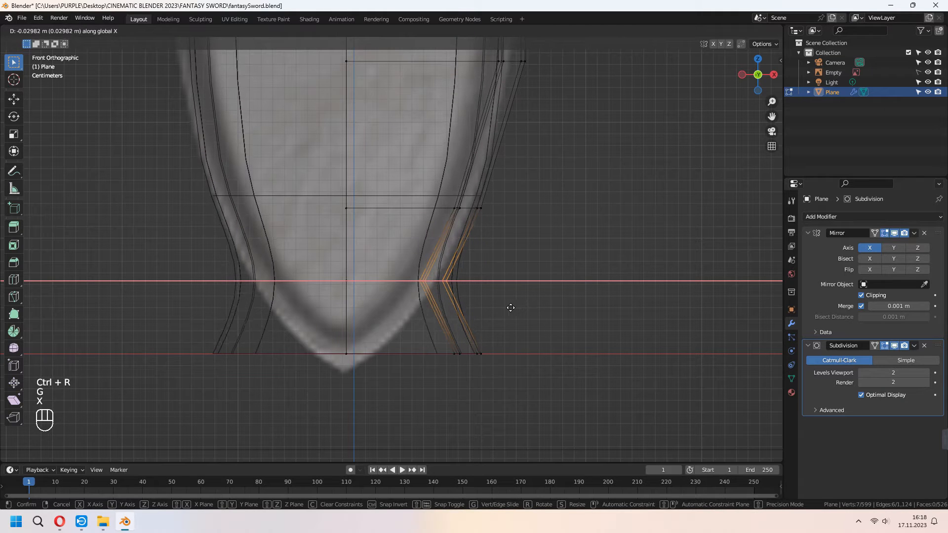
{"action": "left_click", "coordinate": [501, 309]}
Select the side vertices on the blade's bottom row and move them inward along X to match the reference tip.
{"action": "left_click_drag", "start_coordinate": [403, 328], "coordinate": [484, 358]}
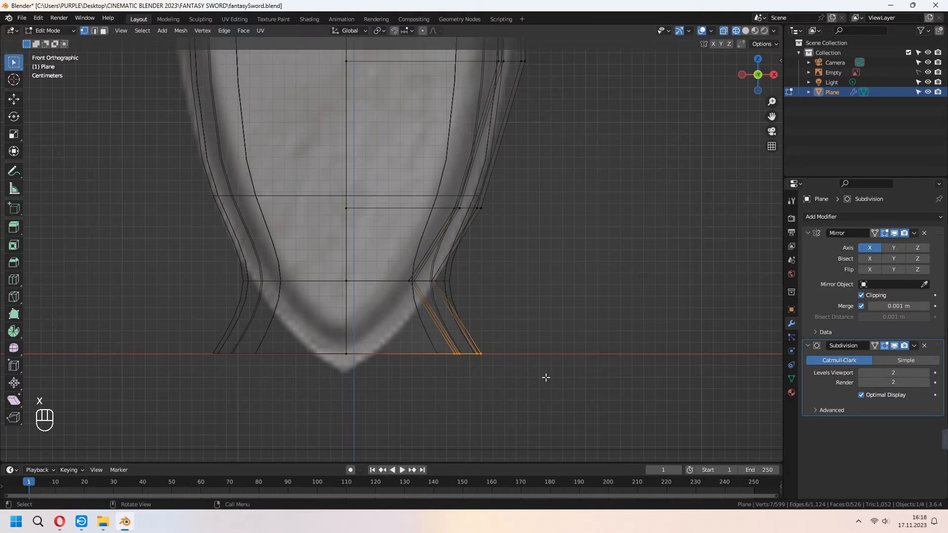
{"action": "key", "text": "g"}
{"action": "key", "text": "x"}
{"action": "left_click", "coordinate": [445, 384]}
Extrude the bottom row down along Z by about 0.01 m, scale it narrower, and shift it inward to follow the tip.
{"action": "scroll", "coordinate": [443, 383], "scroll_direction": "up", "scroll_amount": 3}
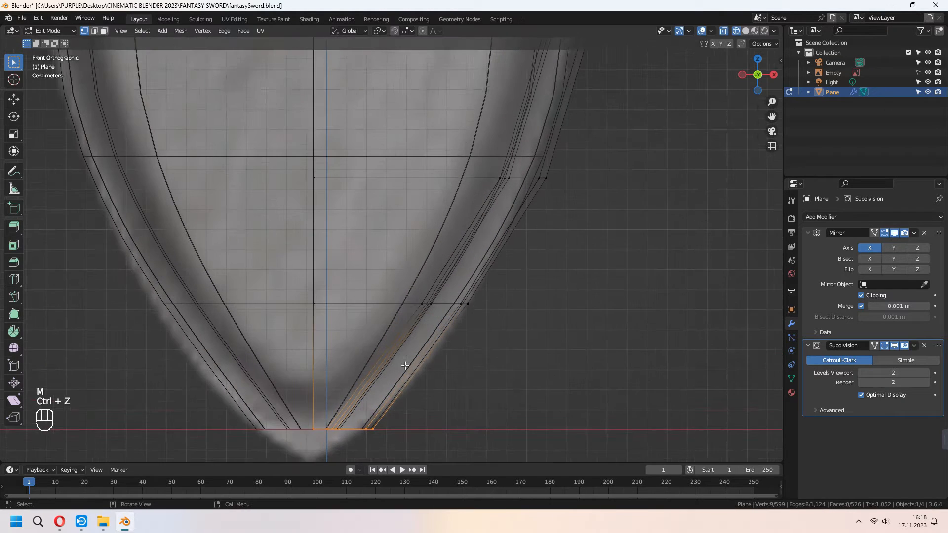
{"action": "middle_click_drag", "start_coordinate": [442, 383], "coordinate": [459, 300], "text": "shift"}
{"action": "key", "text": "e"}
{"action": "key", "text": "z"}
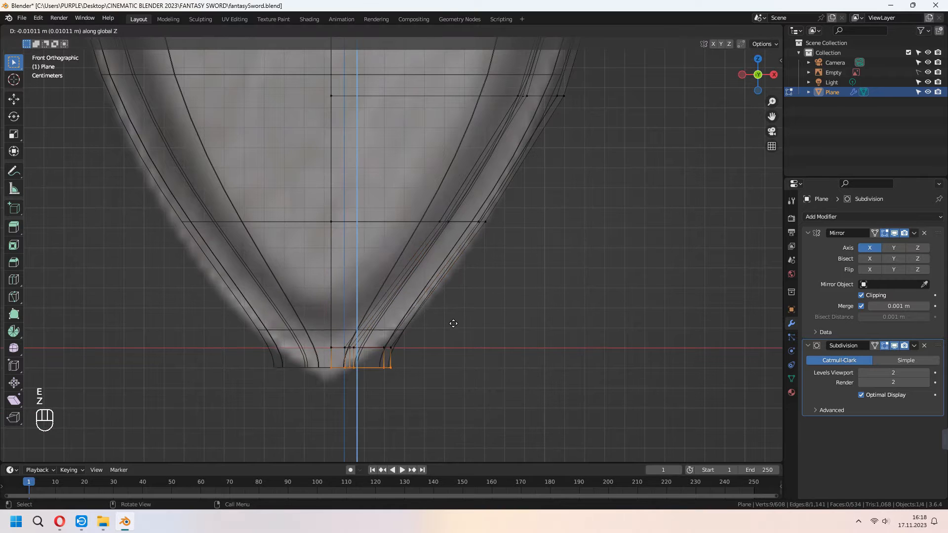
{"action": "left_click", "coordinate": [451, 326]}
{"action": "key", "text": "s"}
{"action": "left_click", "coordinate": [443, 366]}
{"action": "key", "text": "g"}
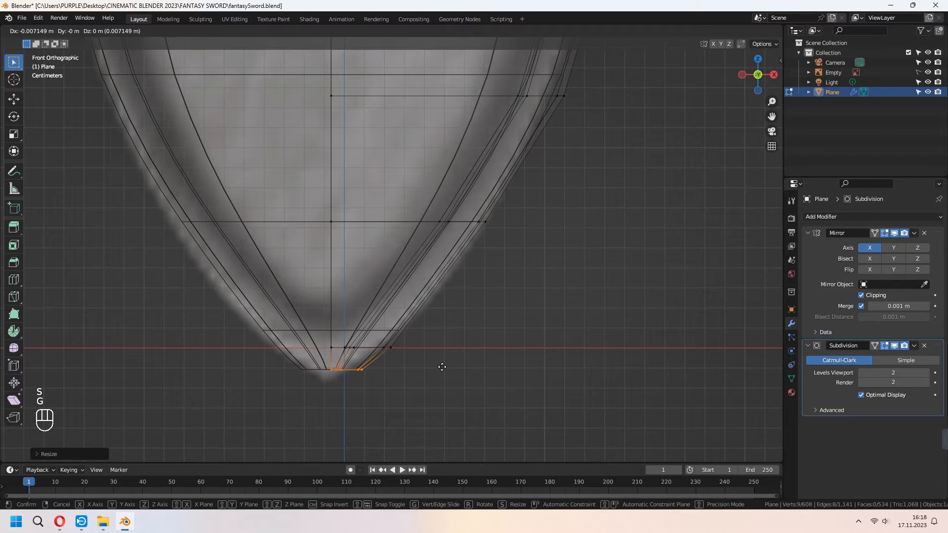
{"action": "left_click", "coordinate": [440, 367]}
Show the blade in solid shading with X-ray off and view its tip outside edit mode.
{"action": "left_click", "coordinate": [745, 31]}
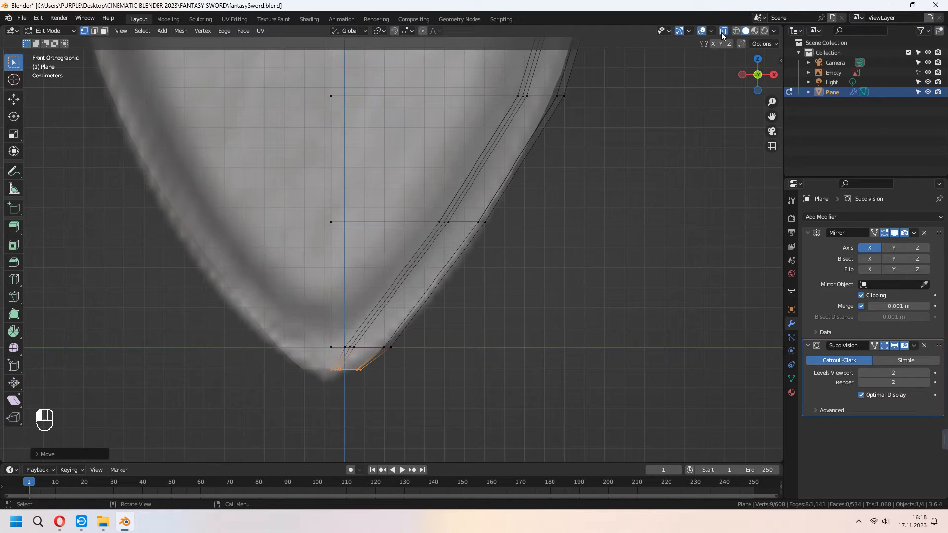
{"action": "left_click", "coordinate": [723, 31]}
{"action": "key", "text": "Tab"}
{"action": "middle_click_drag", "start_coordinate": [532, 333], "coordinate": [524, 249]}
{"action": "middle_click_drag", "start_coordinate": [523, 249], "coordinate": [445, 306]}
Scale the lower end of the blade along Y to bring its front and back sides closer together.
{"action": "key", "text": "Tab"}
{"action": "middle_click_drag", "start_coordinate": [444, 341], "coordinate": [467, 318]}
{"action": "middle_click_drag", "start_coordinate": [533, 356], "coordinate": [488, 327]}
{"action": "mouse_move", "coordinate": [493, 275]}
{"action": "middle_mouse_down"}
{"action": "mouse_move", "coordinate": [526, 380]}
{"action": "mouse_move", "coordinate": [496, 282]}
{"action": "middle_mouse_up"}
{"action": "key", "text": "s"}
{"action": "key", "text": "y"}
{"action": "left_click", "coordinate": [479, 334]}
Select a single vertex at the blade's lower end and move it along Y toward the opposite side.
{"action": "left_click", "coordinate": [470, 326]}
{"action": "scroll", "coordinate": [496, 282], "scroll_direction": "up", "scroll_amount": 3}
{"action": "key", "text": "g"}
{"action": "key", "text": "y"}
{"action": "left_click", "coordinate": [506, 285]}
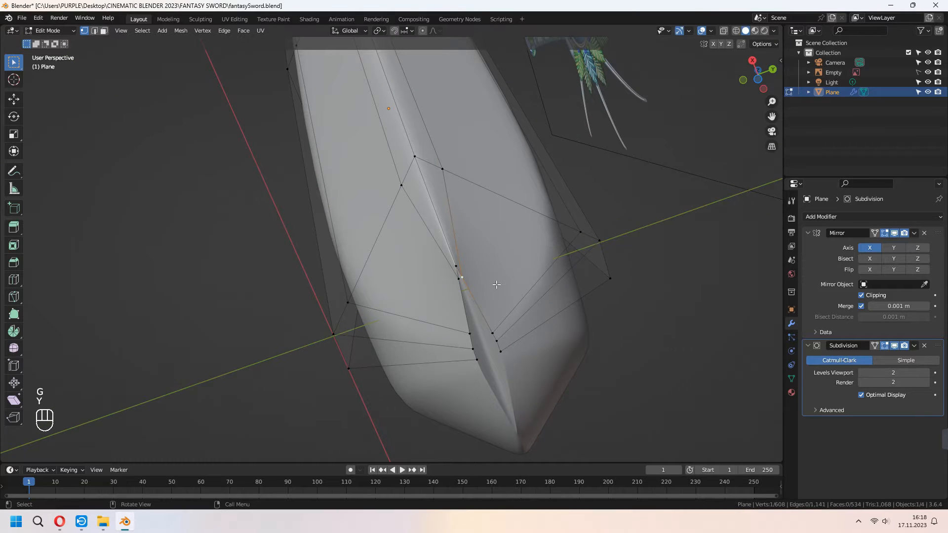
Close the open tip by merging the facing front and back vertex pairs at their centers.
{"action": "key", "text": "m"}
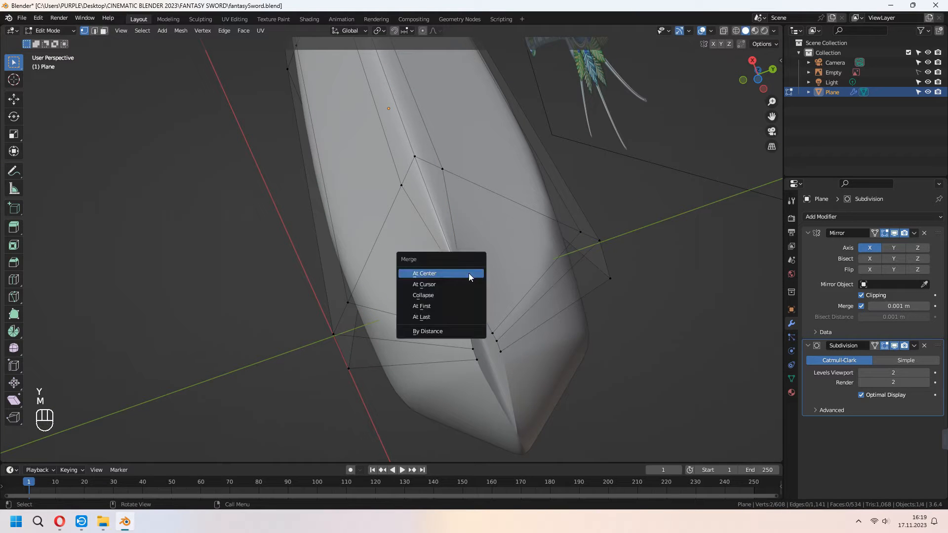
{"action": "left_click", "coordinate": [469, 273]}
{"action": "middle_click_drag", "start_coordinate": [484, 309], "coordinate": [596, 361]}
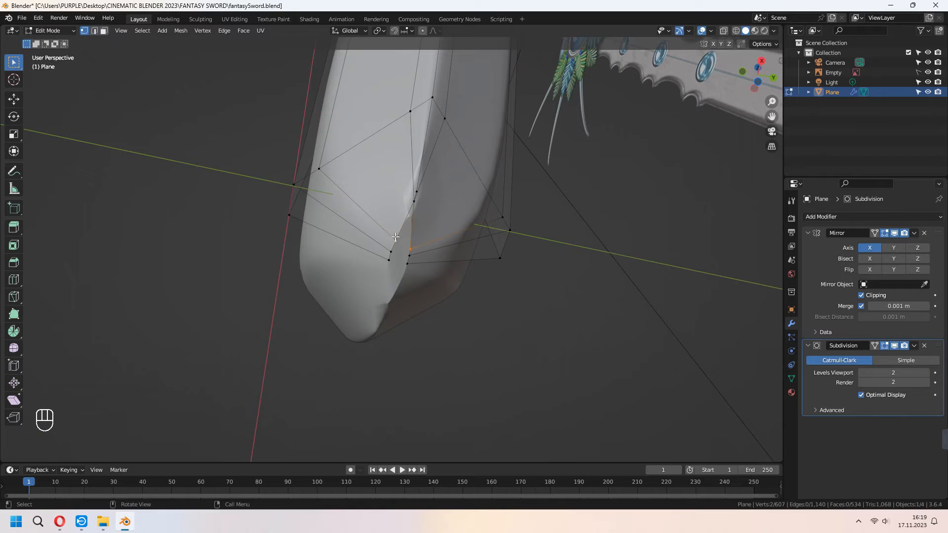
{"action": "key", "text": "m"}
{"action": "left_click", "coordinate": [395, 237]}
{"action": "left_click", "coordinate": [409, 255]}
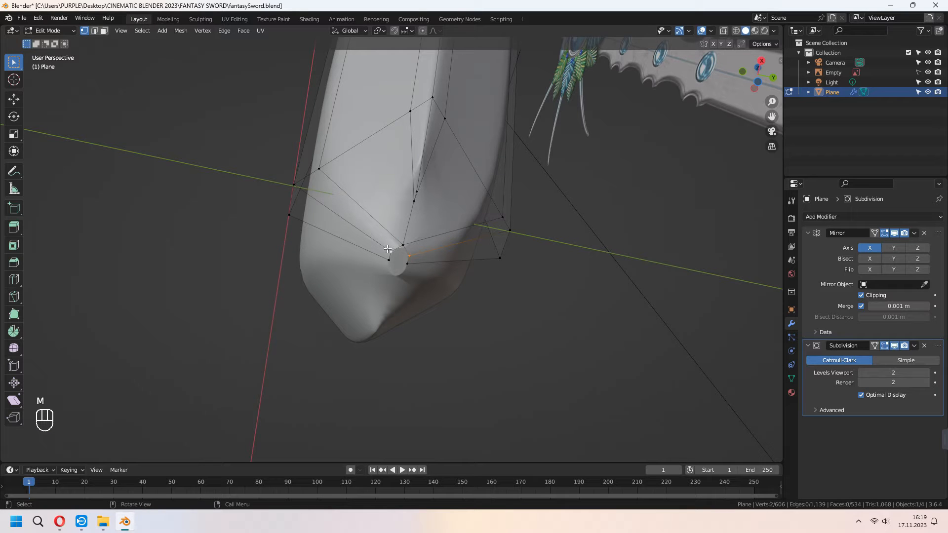
{"action": "key", "text": "m"}
{"action": "left_click", "coordinate": [388, 249]}
{"action": "left_click", "coordinate": [394, 261], "text": "shift"}
{"action": "key", "text": "m"}
{"action": "left_click", "coordinate": [462, 267]}
Pull the merged vertices at the blade's tip down along Z to form a sharper point.
{"action": "middle_click_drag", "start_coordinate": [462, 267], "coordinate": [481, 359]}
{"action": "key", "text": "g"}
{"action": "key", "text": "z"}
{"action": "left_click", "coordinate": [487, 383]}
{"action": "key", "text": "h"}
{"action": "key", "text": "ctrl+z"}
{"action": "key", "text": "g"}
{"action": "key", "text": "z"}
{"action": "left_click", "coordinate": [512, 393]}
{"action": "left_click", "coordinate": [437, 382]}
{"action": "key", "text": "g"}
{"action": "key", "text": "z"}
{"action": "left_click", "coordinate": [551, 398]}
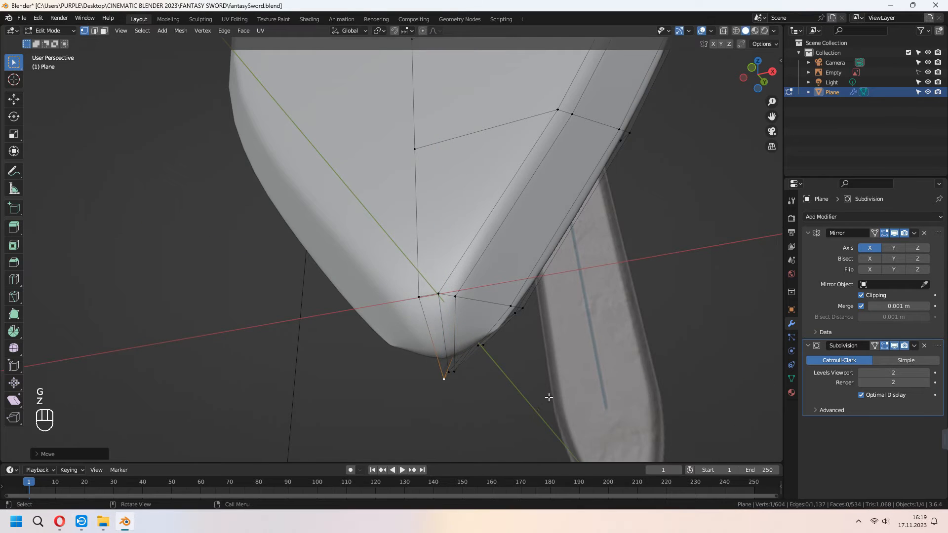
Select the edge loop just above the blade's tip and move it slightly outward along X.
{"action": "key", "text": "Tab"}
{"action": "key", "text": "Tab"}
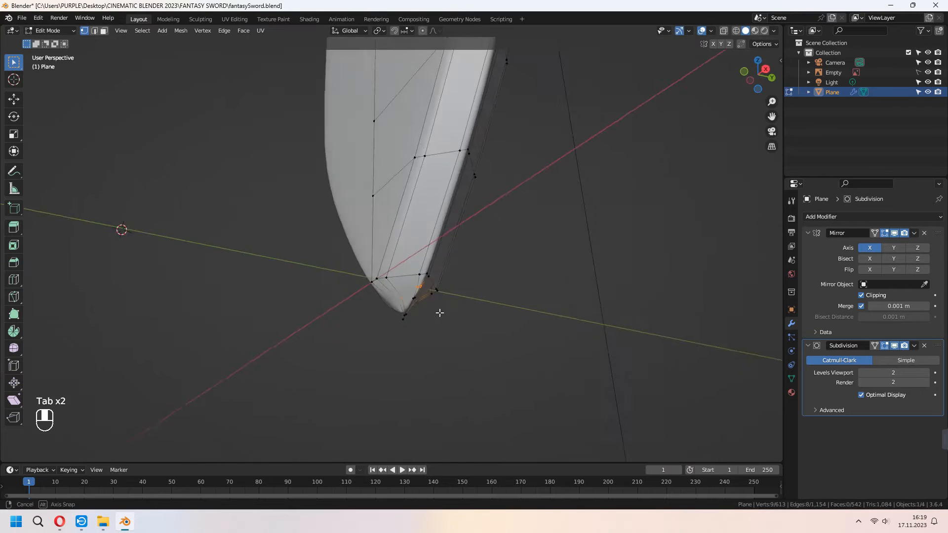
{"action": "middle_click_drag", "start_coordinate": [439, 313], "coordinate": [560, 332]}
{"action": "left_click", "coordinate": [425, 303], "text": "alt"}
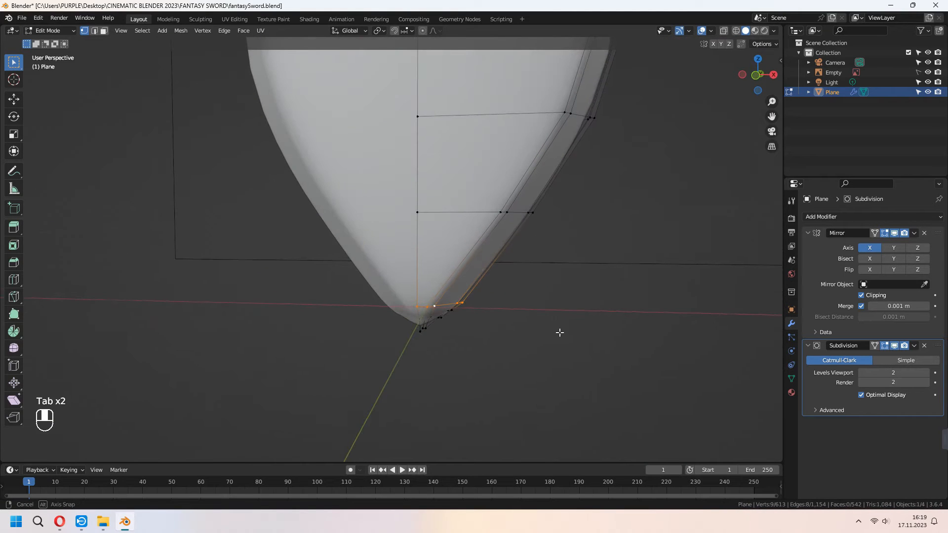
{"action": "key", "text": "g"}
{"action": "key", "text": "x"}
{"action": "left_click", "coordinate": [564, 331]}
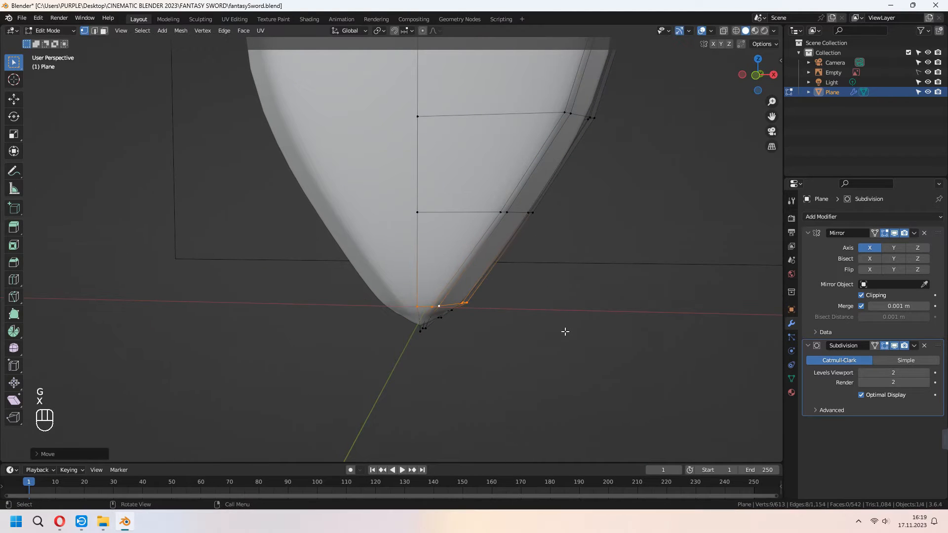
Thin the blade near its tip by scaling the edge geometry along Y in two passes.
{"action": "middle_click_drag", "start_coordinate": [641, 342], "coordinate": [580, 330]}
{"action": "key", "text": "s"}
{"action": "key", "text": "y"}
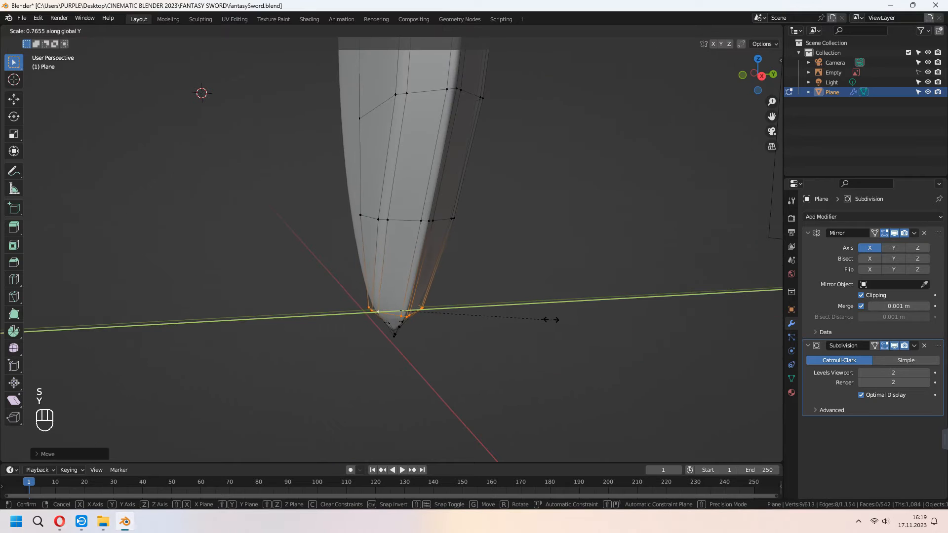
{"action": "left_click", "coordinate": [483, 324]}
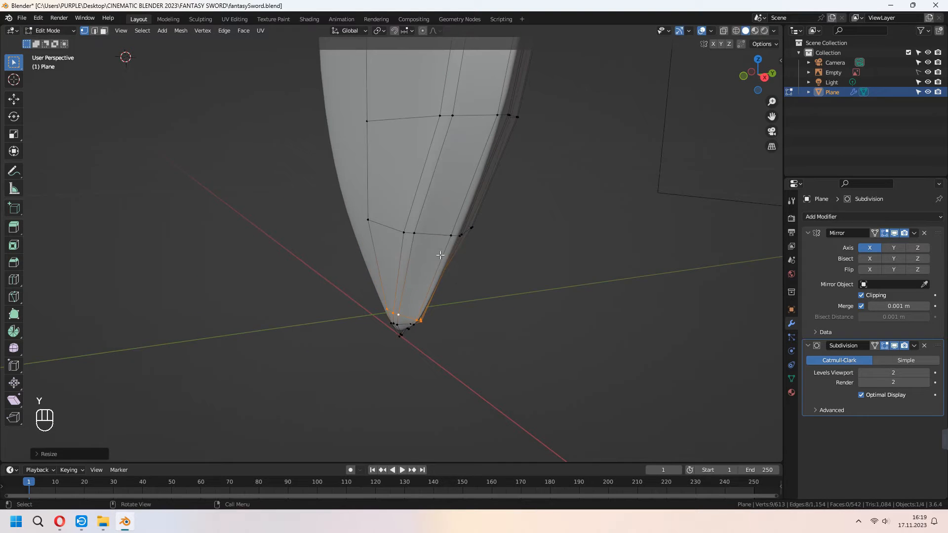
{"action": "key", "text": "s"}
{"action": "key", "text": "y"}
{"action": "left_click", "coordinate": [499, 324]}
Leave edit mode, deselect the blade, and save the file.
{"action": "key", "text": "Tab"}
{"action": "middle_click_drag", "start_coordinate": [499, 320], "coordinate": [508, 297]}
{"action": "scroll", "coordinate": [508, 298], "scroll_direction": "down", "scroll_amount": 8}
{"action": "left_click", "coordinate": [509, 297]}
{"action": "key", "text": "ctrl+s"}
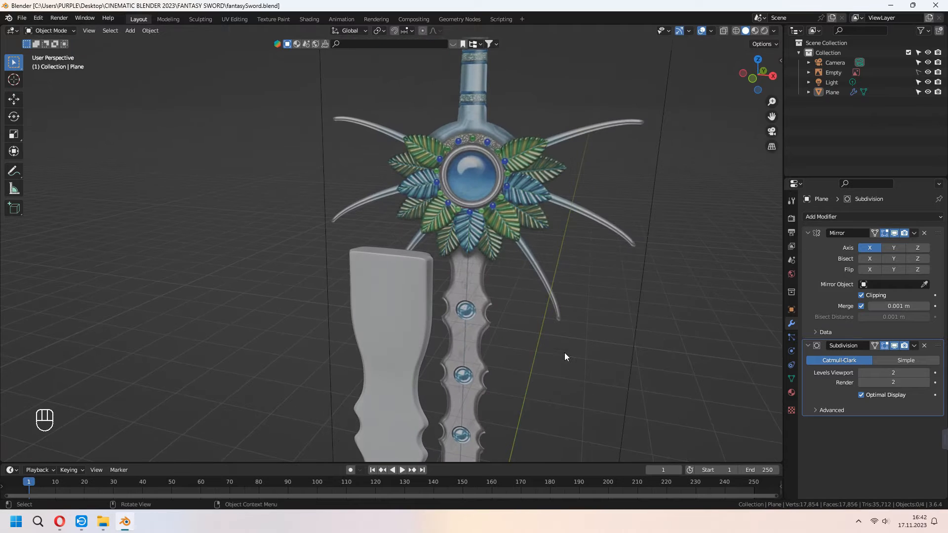
In front view, snap the 3D cursor to the vertex at the center of the blade's top edge.
{"action": "middle_click_drag", "start_coordinate": [565, 355], "coordinate": [498, 270]}
{"action": "key", "text": "KP_1"}
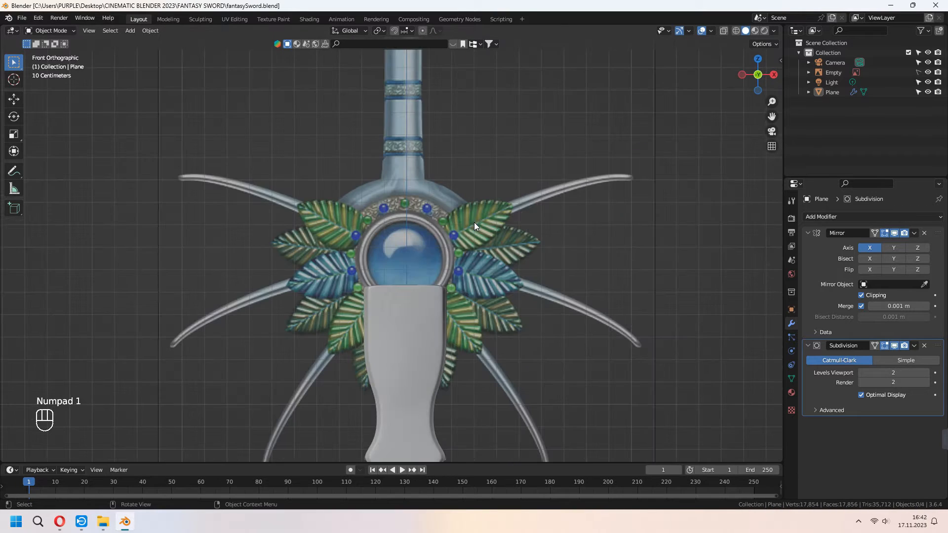
{"action": "key", "text": "Tab"}
{"action": "key", "text": "Tab"}
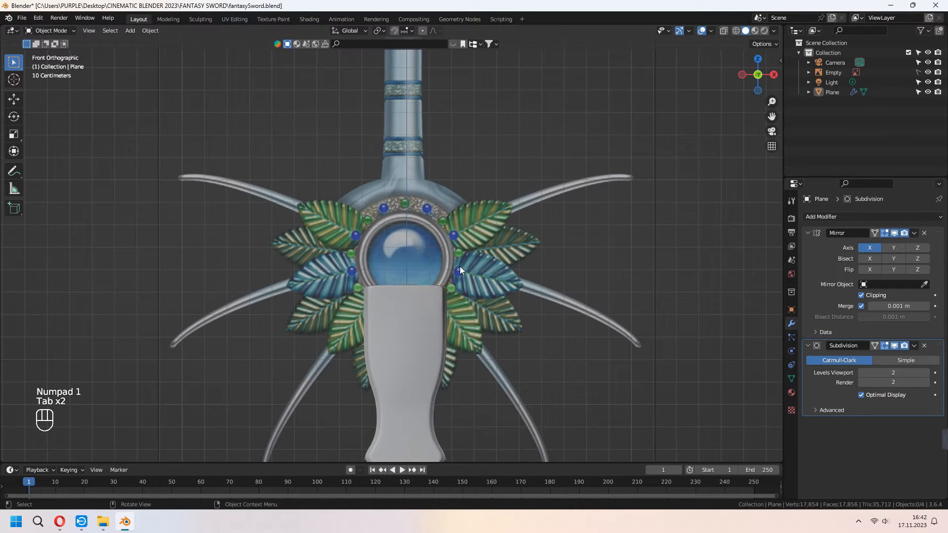
{"action": "key", "text": "shift+a"}
{"action": "mouse_move", "coordinate": [433, 228]}
{"action": "left_click", "coordinate": [416, 297]}
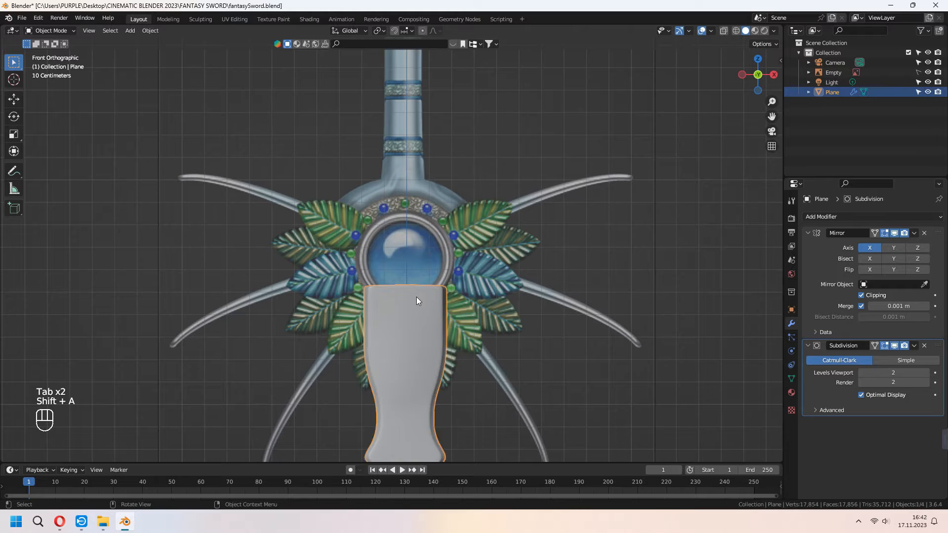
{"action": "key", "text": "Tab"}
{"action": "scroll", "coordinate": [416, 297], "scroll_direction": "up", "scroll_amount": 3}
{"action": "key", "text": "shift+s"}
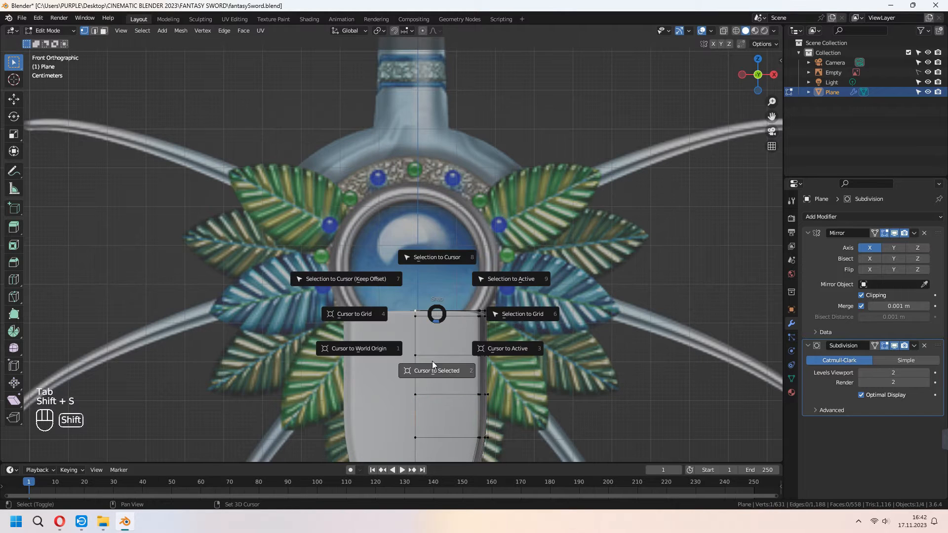
{"action": "left_click", "coordinate": [407, 274]}
Add a mesh circle at the 3D cursor in object mode and rotate it 90 degrees about X.
{"action": "key", "text": "Tab"}
{"action": "key", "text": "shift+a"}
{"action": "mouse_move", "coordinate": [403, 257]}
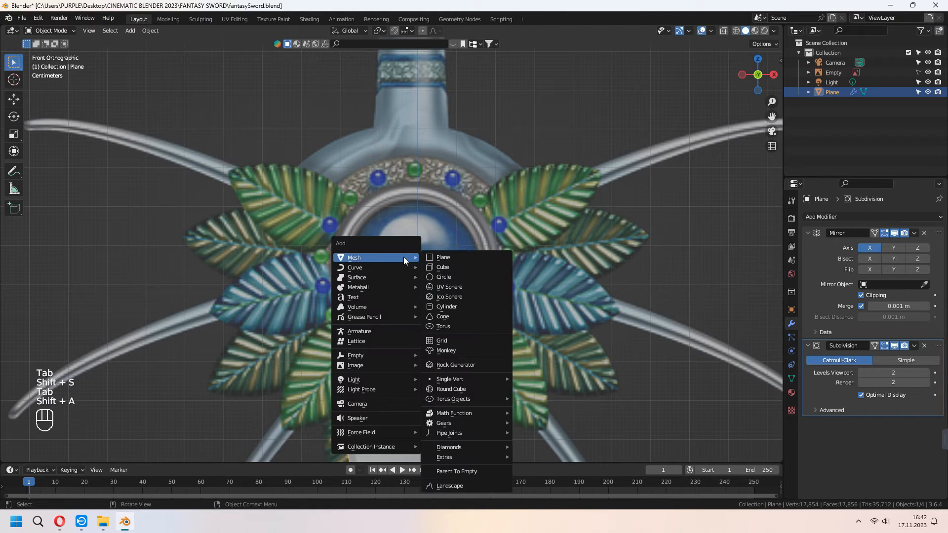
{"action": "left_click", "coordinate": [466, 277]}
{"action": "key", "text": "r"}
{"action": "key", "text": "x"}
{"action": "key", "text": "KP_9"}
{"action": "key", "text": "KP_0"}
{"action": "key", "text": "KP_Enter"}
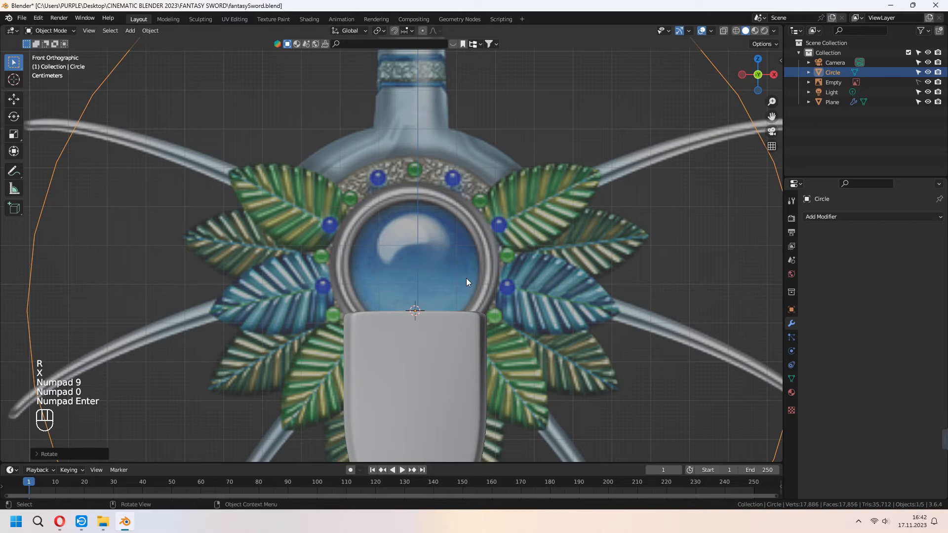
Scale the circle to about 0.17 and move it up about 0.12 m along Z to fit the blue gem.
{"action": "key", "text": "s"}
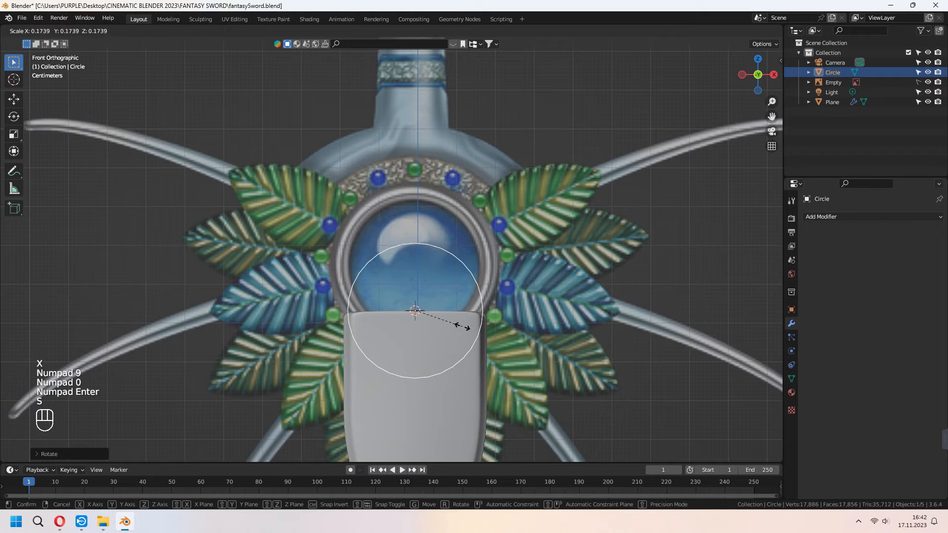
{"action": "left_click", "coordinate": [462, 325]}
{"action": "key", "text": "g"}
{"action": "key", "text": "z"}
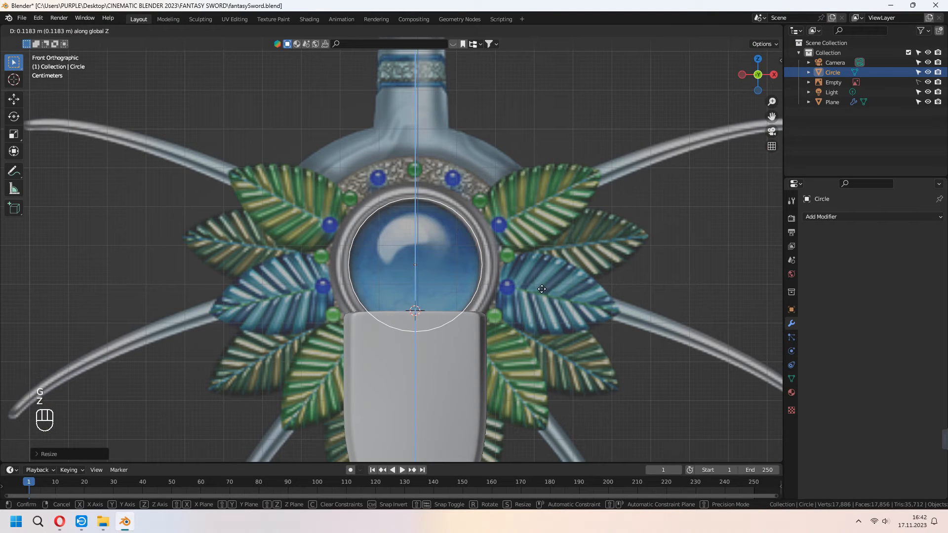
{"action": "left_click", "coordinate": [540, 290]}
Extrude the circle's edge outward twice, scaling by about 1.07 and 1.12, to trace the silver frame around the gem.
{"action": "scroll", "coordinate": [538, 296], "scroll_direction": "up", "scroll_amount": 2}
{"action": "key", "text": "Tab"}
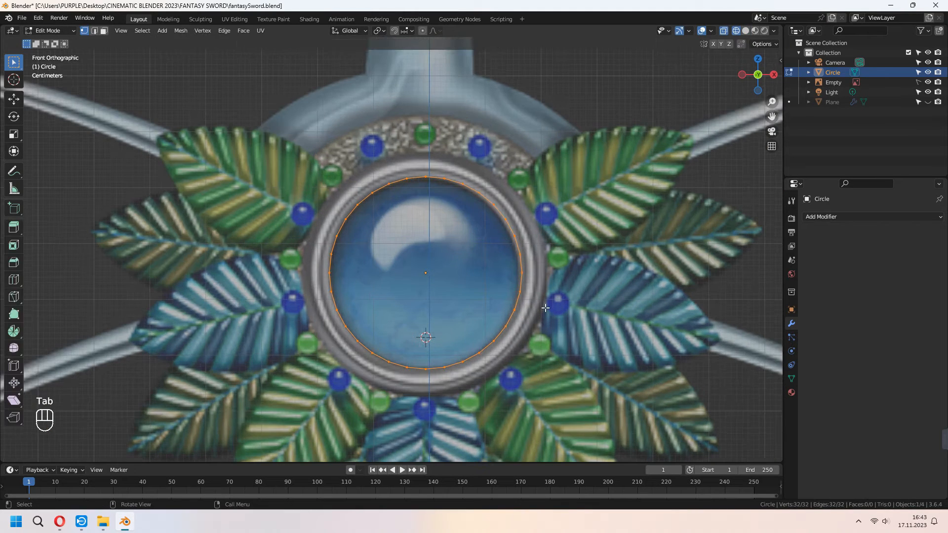
{"action": "key", "text": "e"}
{"action": "right_click", "coordinate": [544, 307]}
{"action": "key", "text": "s"}
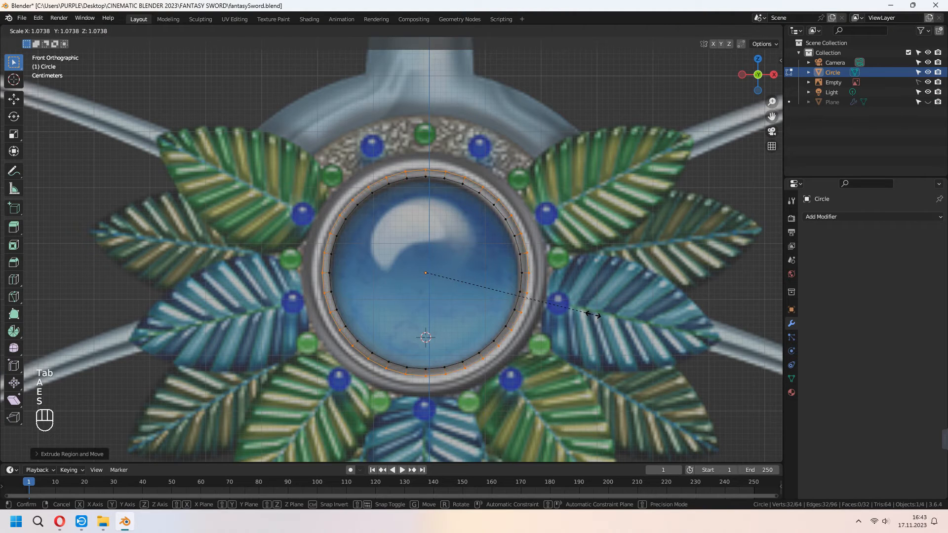
{"action": "left_click", "coordinate": [593, 314]}
{"action": "key", "text": "e"}
{"action": "right_click", "coordinate": [593, 314]}
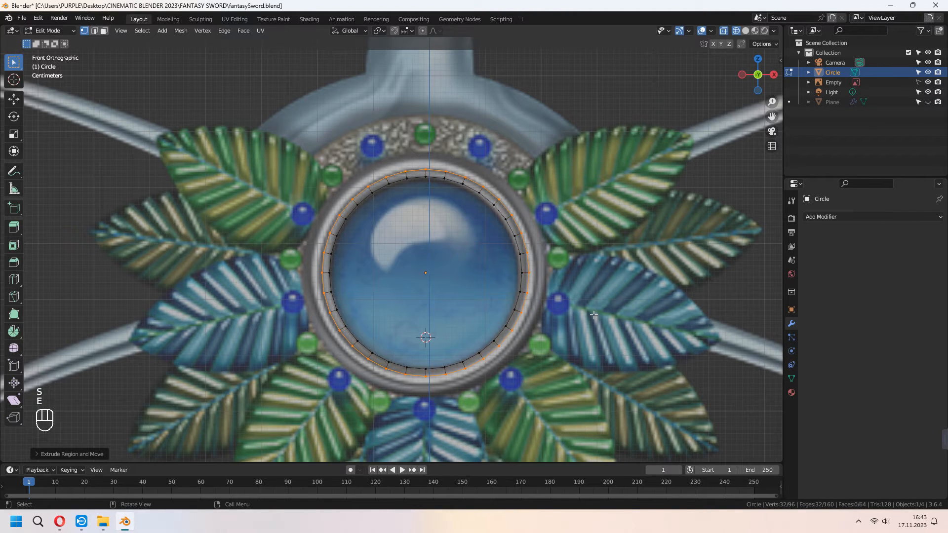
{"action": "key", "text": "s"}
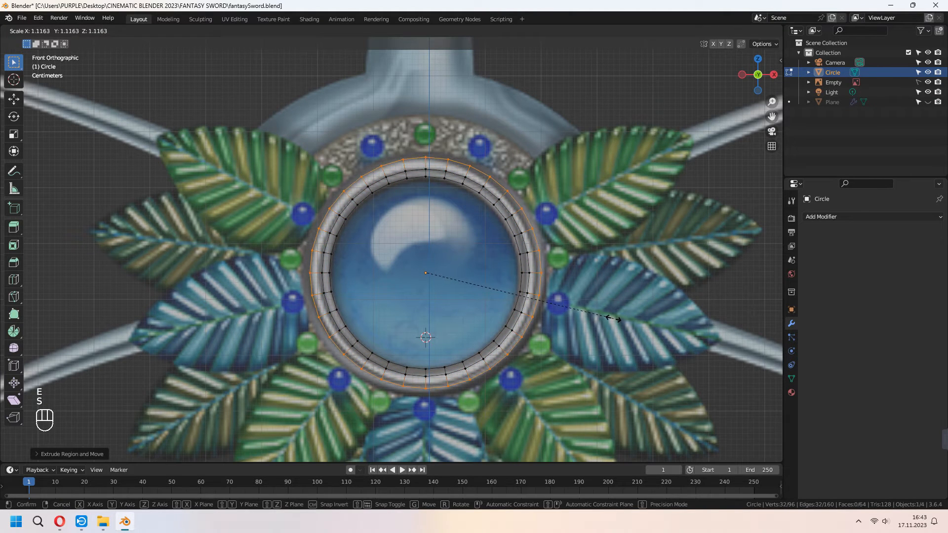
{"action": "left_click", "coordinate": [616, 319]}
Select the whole ring, extrude it along its normal to give it depth, and turn off the see-through display.
{"action": "key", "text": "a"}
{"action": "middle_click_drag", "start_coordinate": [616, 319], "coordinate": [524, 370]}
{"action": "key", "text": "e"}
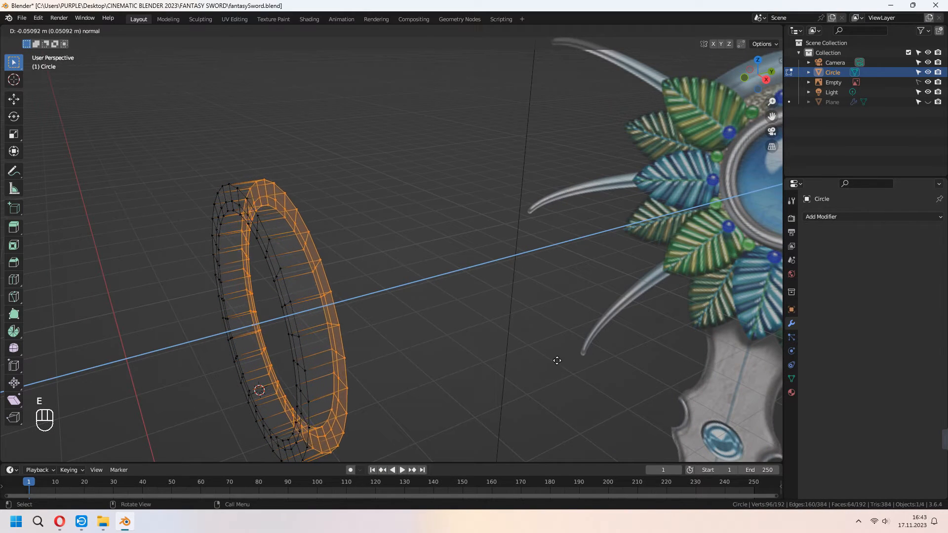
{"action": "key", "text": "ctrl+z"}
{"action": "left_click", "coordinate": [725, 33]}
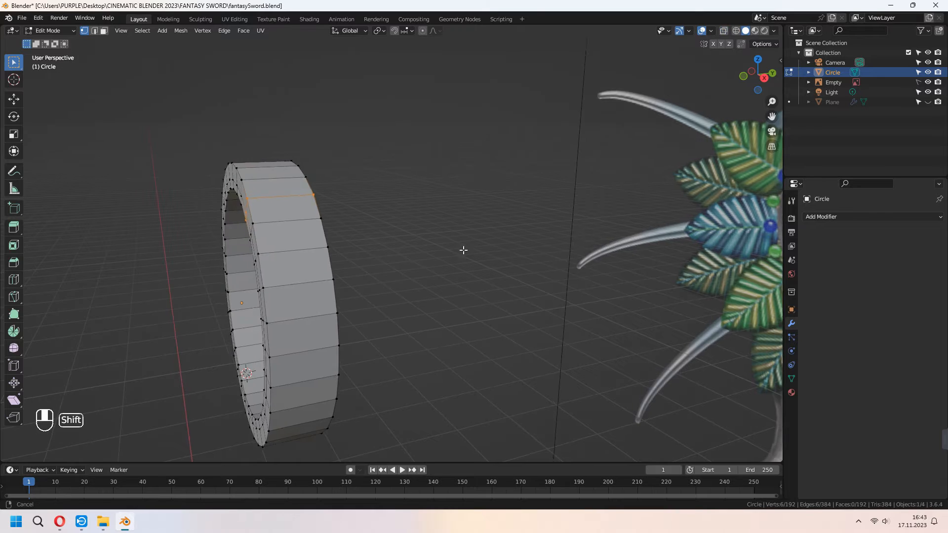
Add a centered loop cut around the ring's outer side, scale it up by about 1.04, and check the shape from the side.
{"action": "middle_click_drag", "start_coordinate": [463, 250], "coordinate": [499, 248]}
{"action": "key", "text": "ctrl+r"}
{"action": "left_click", "coordinate": [340, 194]}
{"action": "right_click", "coordinate": [340, 194]}
{"action": "key", "text": "KP_1"}
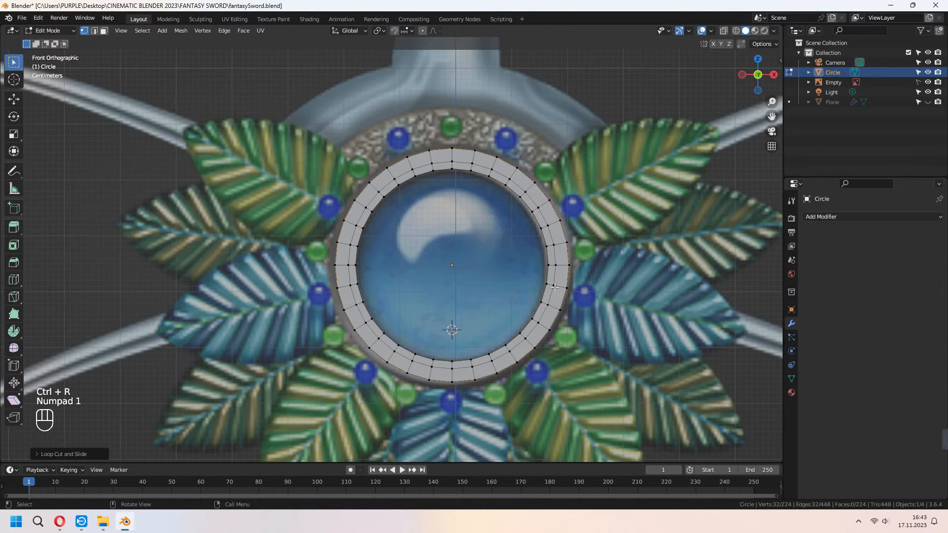
{"action": "key", "text": "s"}
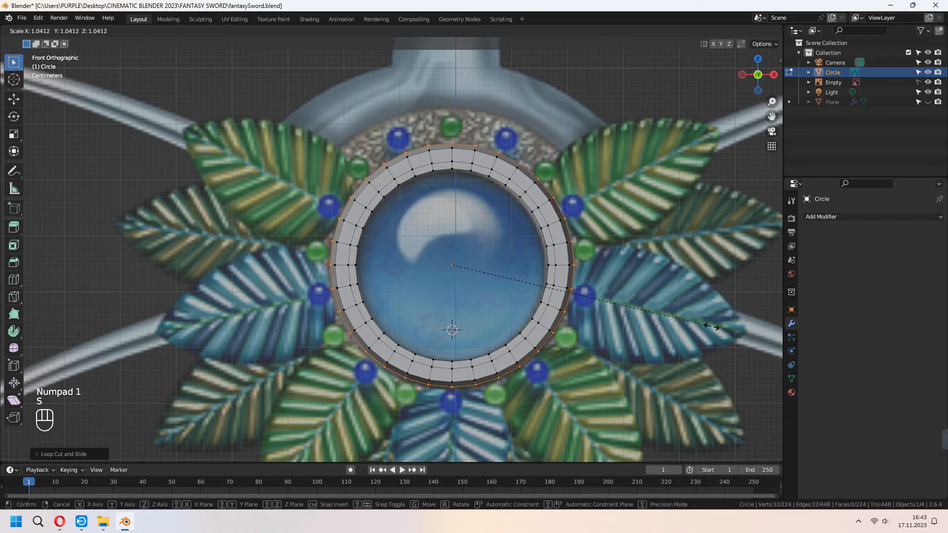
{"action": "left_click", "coordinate": [720, 327]}
{"action": "middle_click_drag", "start_coordinate": [720, 327], "coordinate": [495, 298]}
{"action": "key", "text": "Tab"}
{"action": "key", "text": "Tab"}
{"action": "key", "text": "Tab"}
{"action": "key", "text": "Tab"}
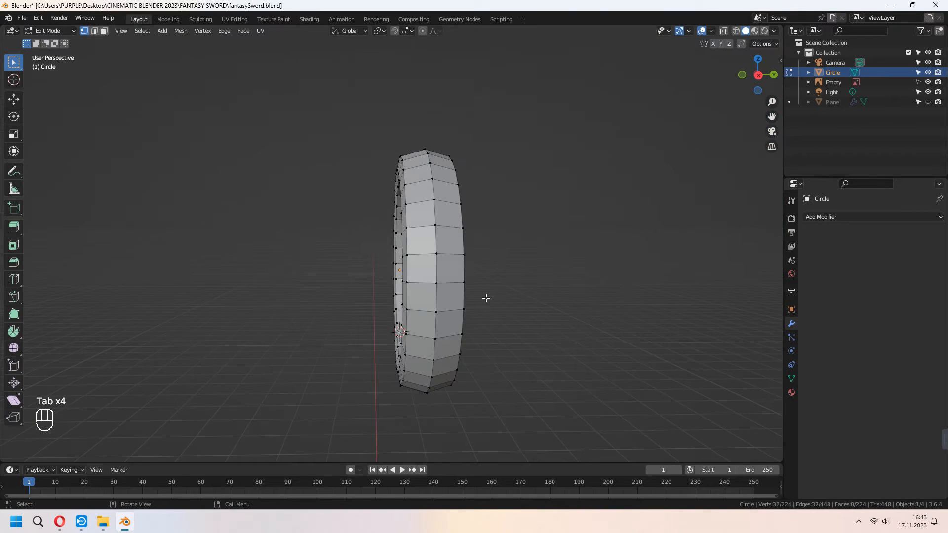
Delete the half of the ring's vertices lying on the positive Y side of its middle edge loop.
{"action": "key", "text": "KP_3"}
{"action": "left_click", "coordinate": [723, 31]}
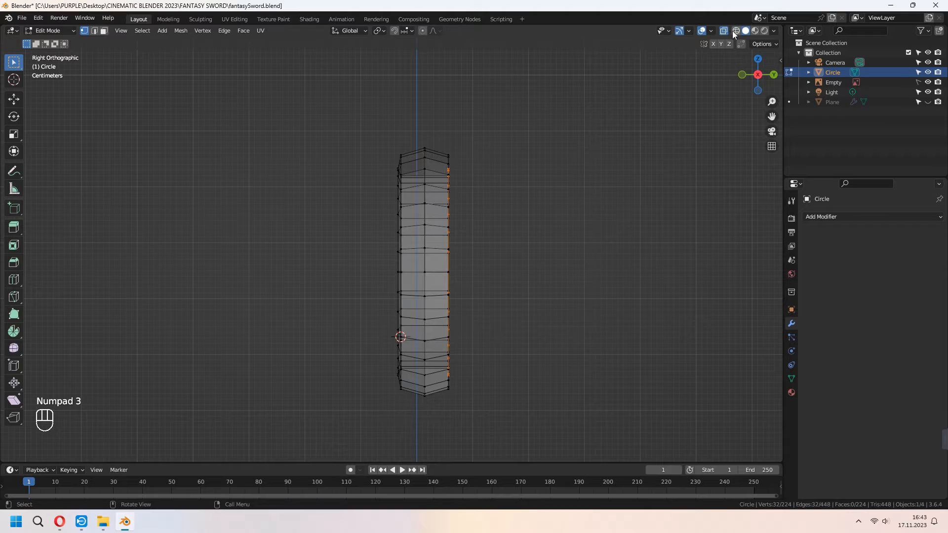
{"action": "left_click_drag", "start_coordinate": [436, 129], "coordinate": [567, 431]}
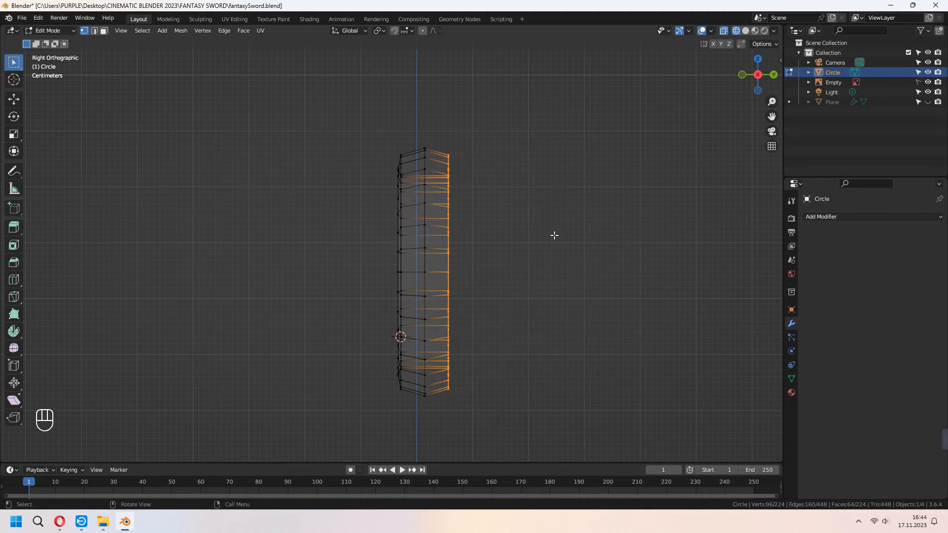
{"action": "right_click", "coordinate": [553, 235]}
{"action": "key", "text": "Tab"}
Apply the half ring's transforms and set its origin to its geometry.
{"action": "key", "text": "ctrl+a"}
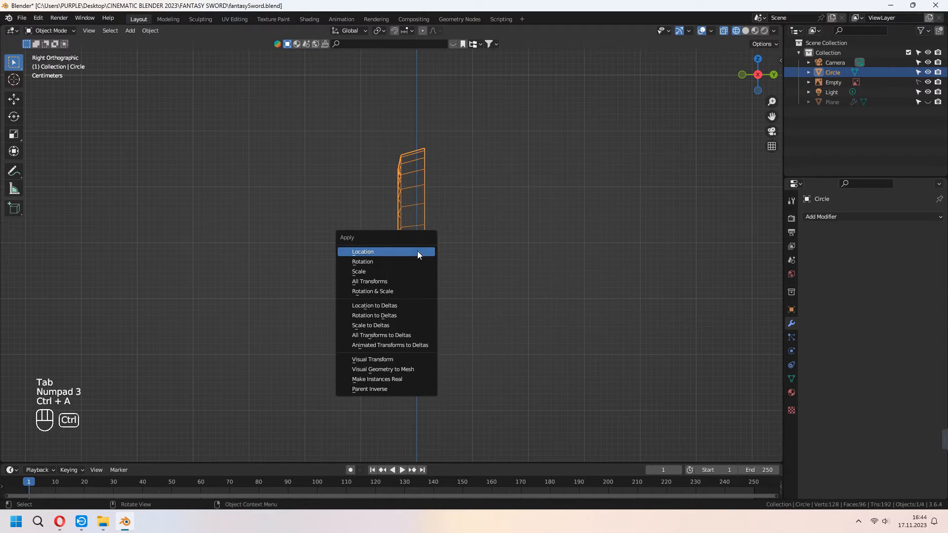
{"action": "left_click", "coordinate": [401, 285]}
{"action": "right_click", "coordinate": [418, 257]}
{"action": "mouse_move", "coordinate": [415, 299]}
{"action": "left_click", "coordinate": [494, 306]}
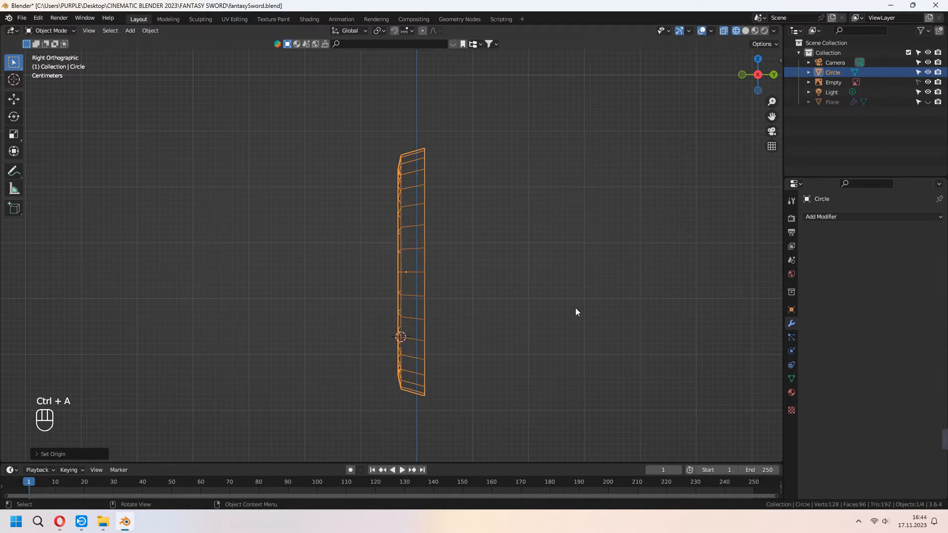
Add a Mirror modifier on the Y axis with Clipping, and move the half ring along Y until it meets its mirrored copy.
{"action": "left_click", "coordinate": [844, 218]}
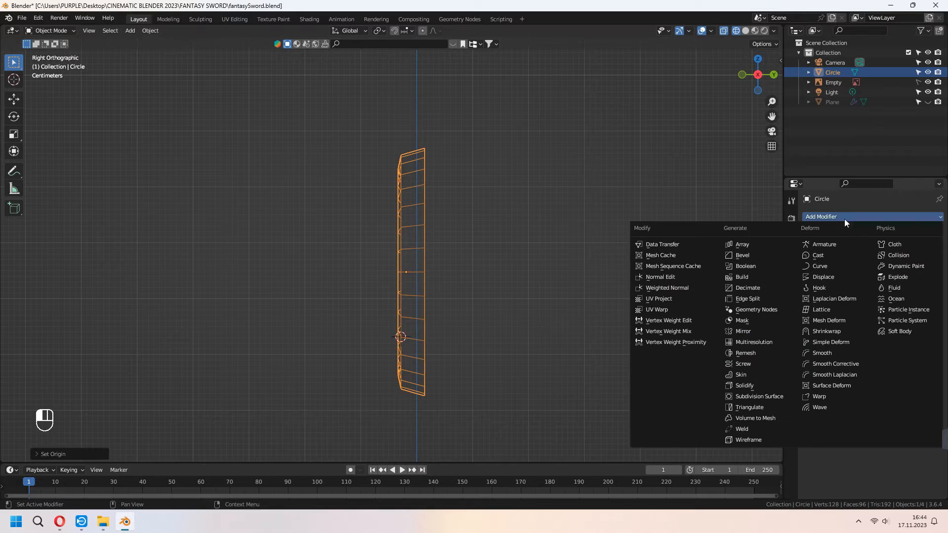
{"action": "left_click", "coordinate": [760, 331]}
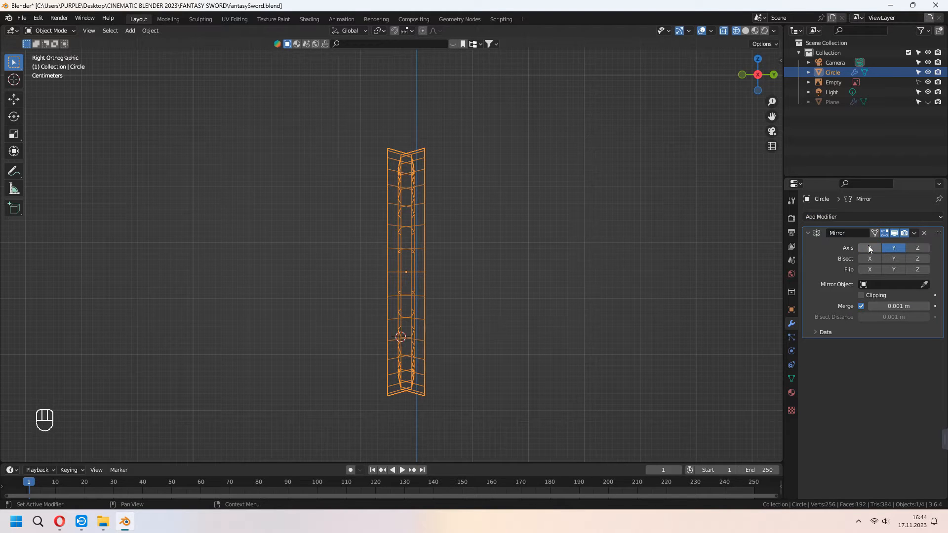
{"action": "key", "text": "Tab"}
{"action": "key", "text": "g"}
{"action": "key", "text": "y"}
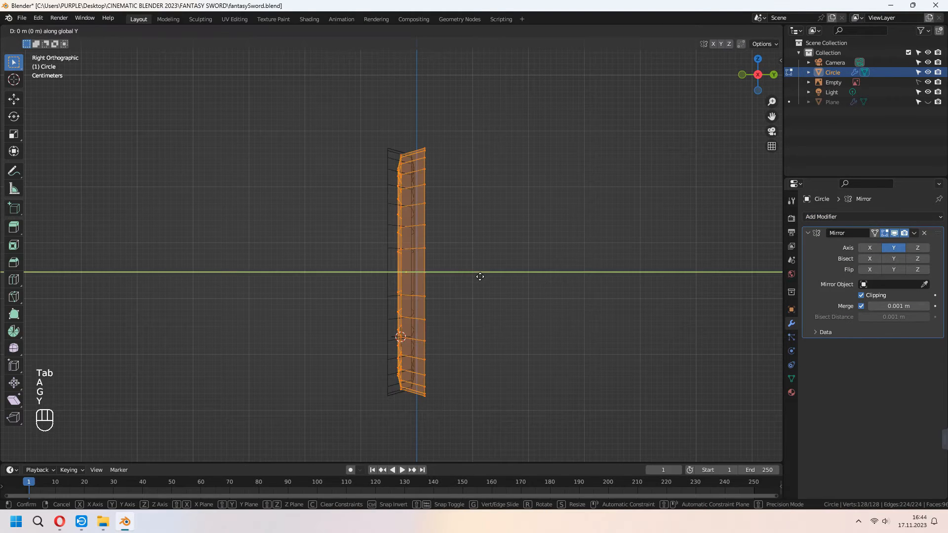
{"action": "left_click", "coordinate": [460, 277]}
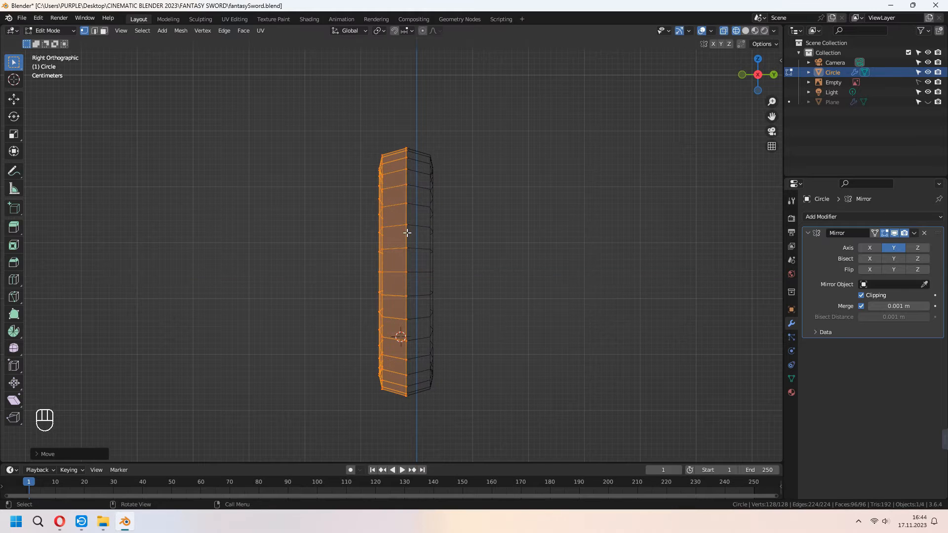
Select the front edge loop around the ring's inner opening and move it along Y.
{"action": "left_click", "coordinate": [385, 233], "text": "alt"}
{"action": "key", "text": "shift+z"}
{"action": "middle_click_drag", "start_coordinate": [385, 233], "coordinate": [558, 262]}
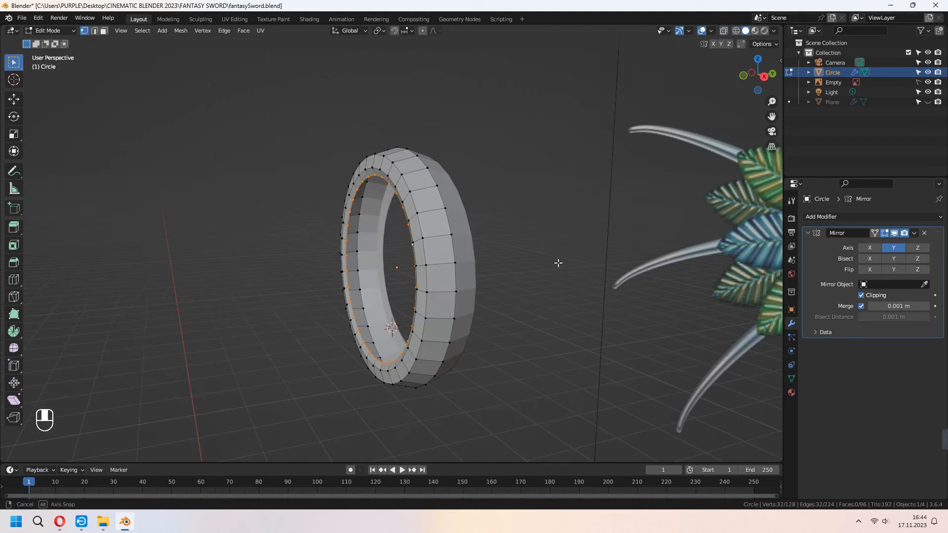
{"action": "key", "text": "g"}
{"action": "key", "text": "y"}
{"action": "left_click", "coordinate": [489, 258]}
{"action": "key", "text": "Tab"}
Select another edge loop of the ring and move it along Y to refine the frame's profile.
{"action": "middle_click_drag", "start_coordinate": [459, 301], "coordinate": [543, 321]}
{"action": "scroll", "coordinate": [448, 350], "scroll_direction": "up", "scroll_amount": 2}
{"action": "key", "text": "Tab"}
{"action": "middle_click_drag", "start_coordinate": [448, 350], "coordinate": [538, 277]}
{"action": "left_click", "coordinate": [410, 336], "text": "alt"}
{"action": "key", "text": "g"}
{"action": "key", "text": "y"}
{"action": "left_click", "coordinate": [508, 267]}
{"action": "key", "text": "Tab"}
Shade the ring smooth and enable Auto Smooth at 30°.
{"action": "right_click", "coordinate": [496, 186]}
{"action": "left_click", "coordinate": [488, 143]}
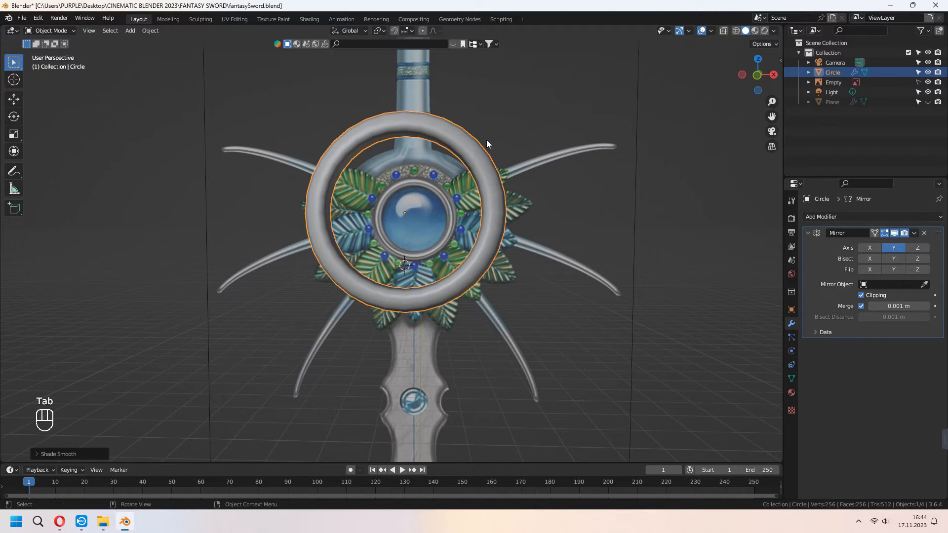
{"action": "left_click", "coordinate": [792, 377]}
{"action": "left_click", "coordinate": [861, 435]}
Add a UV sphere for the gem, scale it down, and rotate it 90° around X.
{"action": "mouse_move", "coordinate": [665, 347]}
{"action": "middle_mouse_down"}
{"action": "mouse_move", "coordinate": [601, 363]}
{"action": "mouse_move", "coordinate": [477, 239]}
{"action": "middle_mouse_up"}
{"action": "key", "text": "shift+a"}
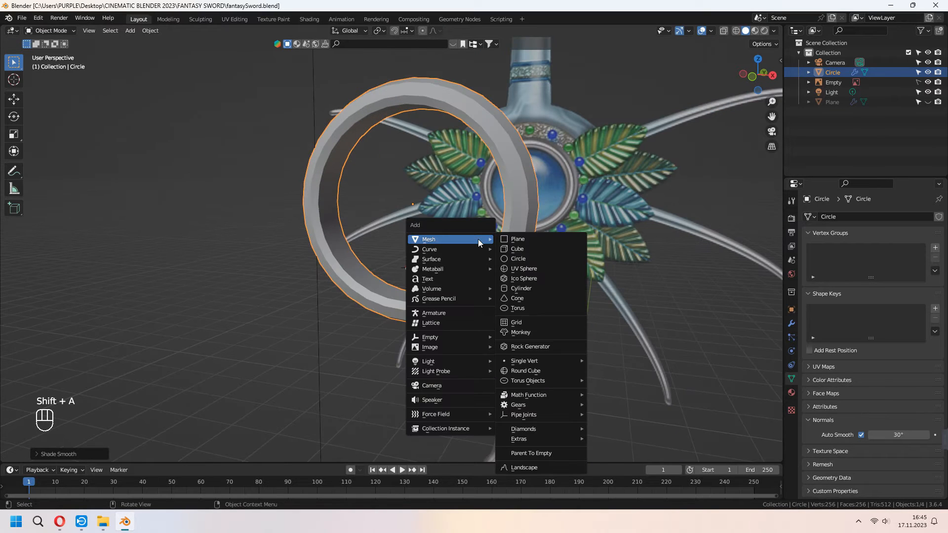
{"action": "left_click", "coordinate": [526, 267]}
{"action": "key", "text": "s"}
{"action": "left_click", "coordinate": [450, 293]}
{"action": "type", "text": "rx90"}
{"action": "key", "text": "KP_Enter"}
Move the sphere along Z to the ring's center and scale it to fit inside the ring's opening.
{"action": "key", "text": "g"}
{"action": "key", "text": "z"}
{"action": "left_click", "coordinate": [436, 213]}
{"action": "key", "text": "KP_1"}
{"action": "key", "text": "s"}
{"action": "left_click", "coordinate": [520, 238]}
{"action": "middle_click_drag", "start_coordinate": [521, 238], "coordinate": [448, 212]}
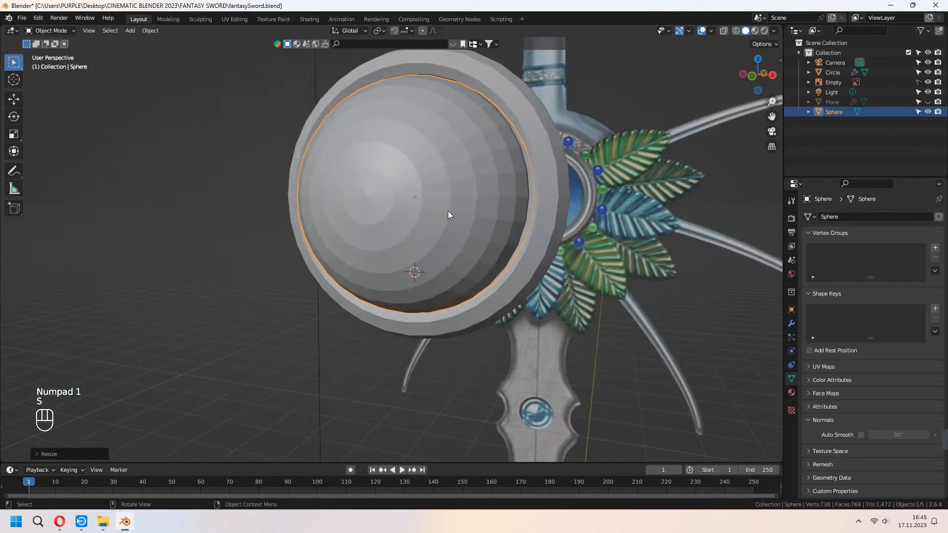
Snap the 3D cursor to the ring and add a mesh circle there, rotated 90° around X.
{"action": "left_click", "coordinate": [499, 296]}
{"action": "key", "text": "shift+s"}
{"action": "middle_click_drag", "start_coordinate": [505, 330], "coordinate": [472, 268]}
{"action": "key", "text": "shift+a"}
{"action": "mouse_move", "coordinate": [472, 268]}
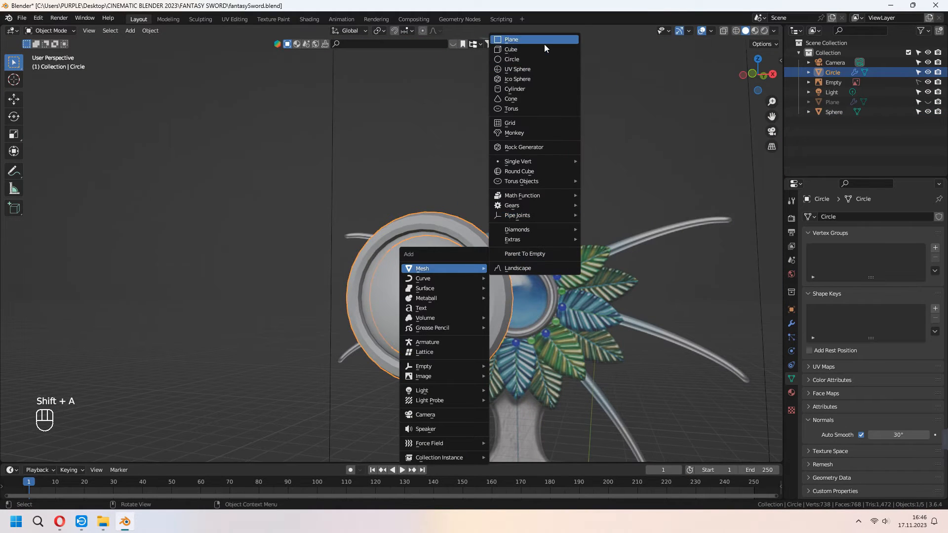
{"action": "left_click", "coordinate": [541, 59]}
{"action": "type", "text": "rx90"}
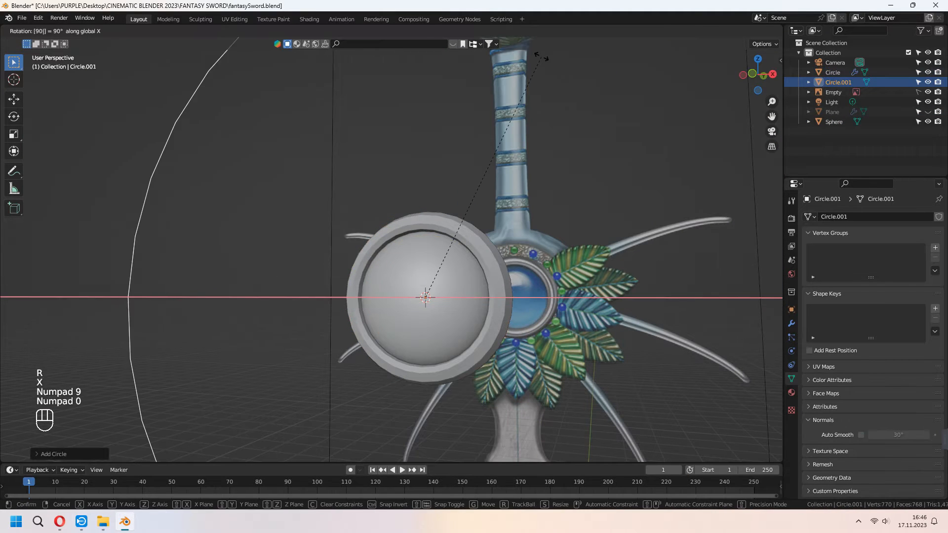
{"action": "key", "text": "KP_Enter"}
Scale the new circle to about 0.28 to match the jeweled band's outer edge, and switch to see-through wireframe display.
{"action": "key", "text": "s"}
{"action": "right_click", "coordinate": [587, 102]}
{"action": "key", "text": "KP_1"}
{"action": "key", "text": "s"}
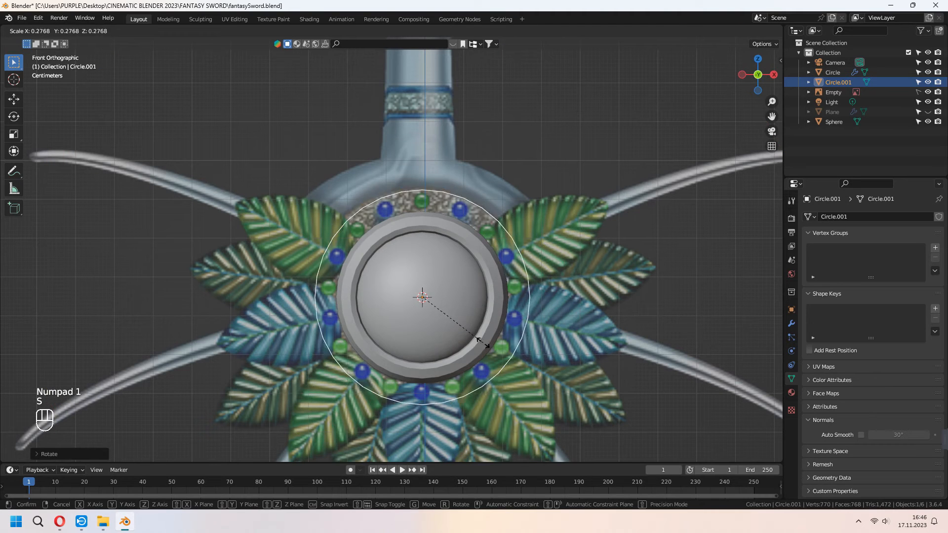
{"action": "left_click", "coordinate": [481, 339]}
{"action": "key", "text": "alt+z"}
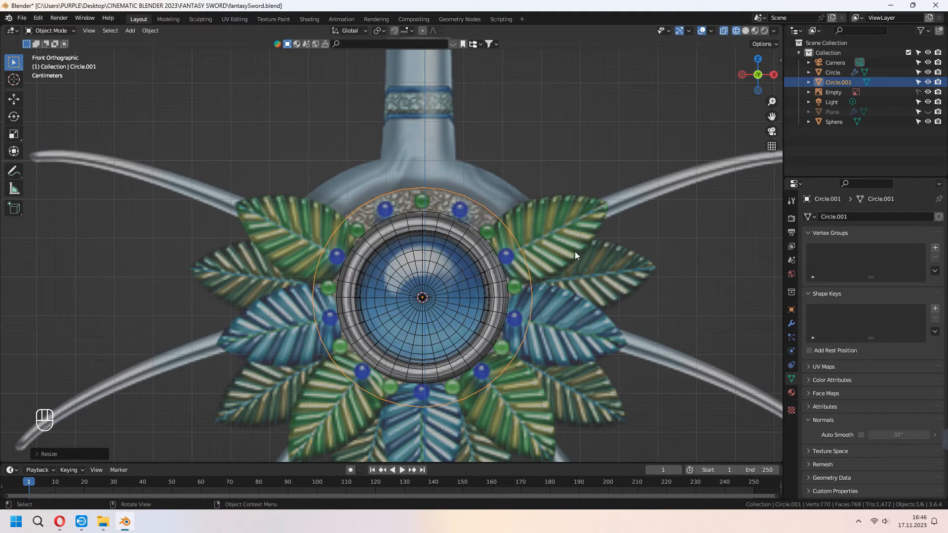
Extrude the circle's edge inward by scaling it down to the outer rim of the gem ring.
{"action": "scroll", "coordinate": [548, 251], "scroll_direction": "up", "scroll_amount": 1}
{"action": "middle_click_drag", "start_coordinate": [582, 283], "coordinate": [570, 291]}
{"action": "key", "text": "Tab"}
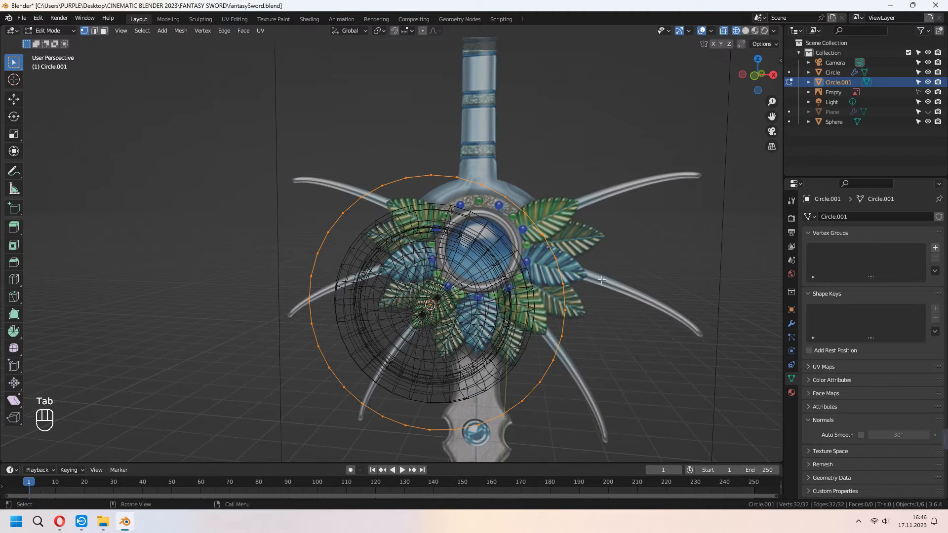
{"action": "key", "text": "KP_1"}
{"action": "key", "text": "s"}
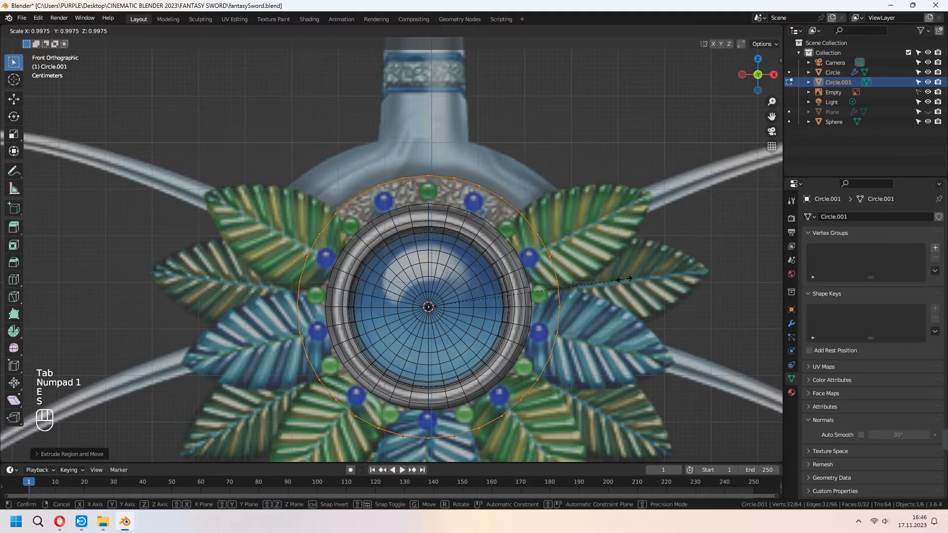
{"action": "left_click", "coordinate": [578, 293]}
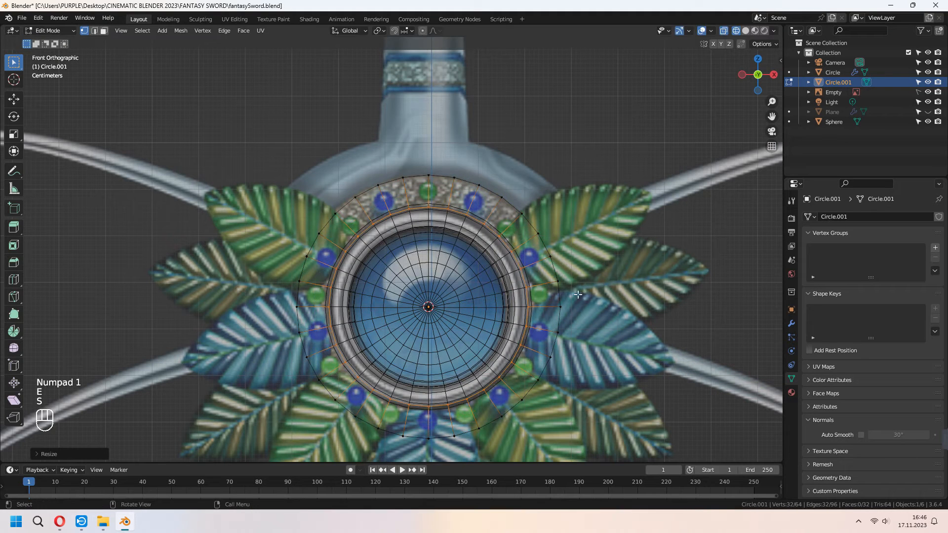
Extrude the disc's outer edge loop outward by scaling to trace the guard's curved collar behind the leaves.
{"action": "left_click", "coordinate": [489, 190], "text": "alt"}
{"action": "key", "text": "e"}
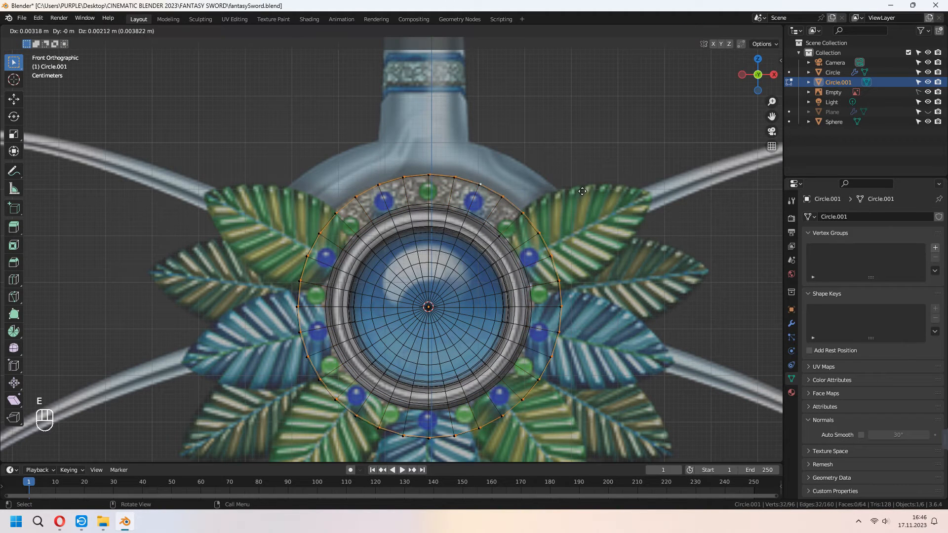
{"action": "key", "text": "s"}
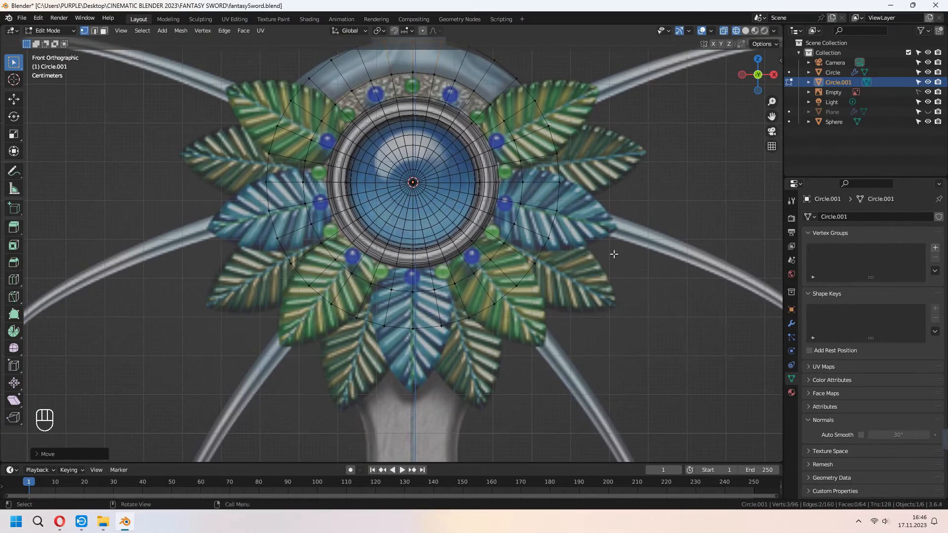
{"action": "middle_click_drag", "start_coordinate": [613, 254], "coordinate": [569, 272]}
Return to solid display, select the whole flat disc, and extrude it to give it thickness.
{"action": "left_click", "coordinate": [744, 30]}
{"action": "middle_click_drag", "start_coordinate": [661, 172], "coordinate": [602, 281], "text": "shift"}
{"action": "key", "text": "a"}
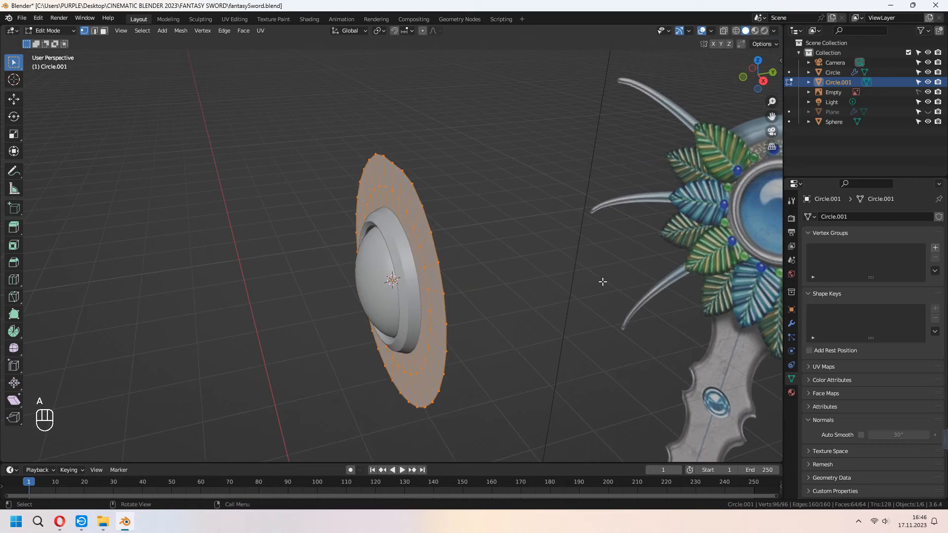
{"action": "key", "text": "e"}
{"action": "key", "text": "Tab"}
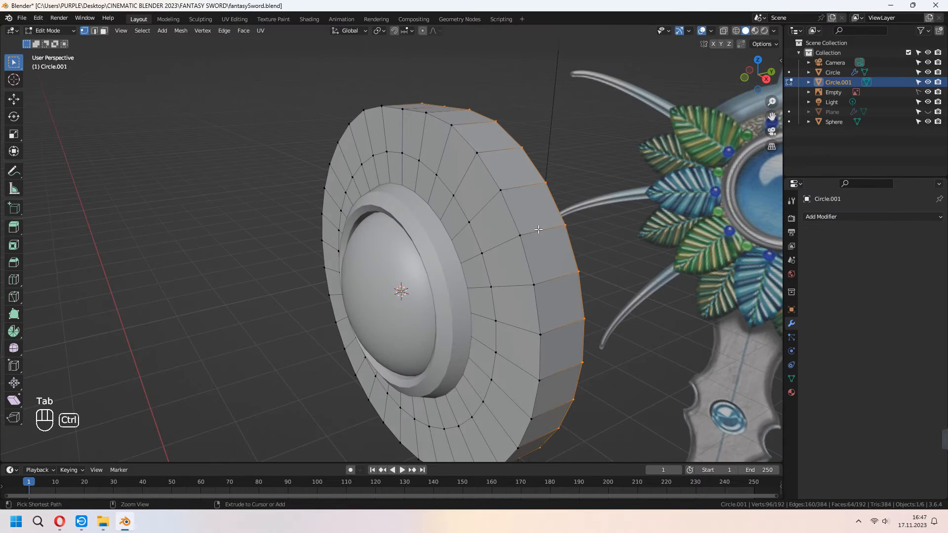
Add a loop cut around the disc's outer side and scale it up by about 1.04.
{"action": "key", "text": "ctrl+r"}
{"action": "left_click", "coordinate": [589, 291]}
{"action": "key", "text": "s"}
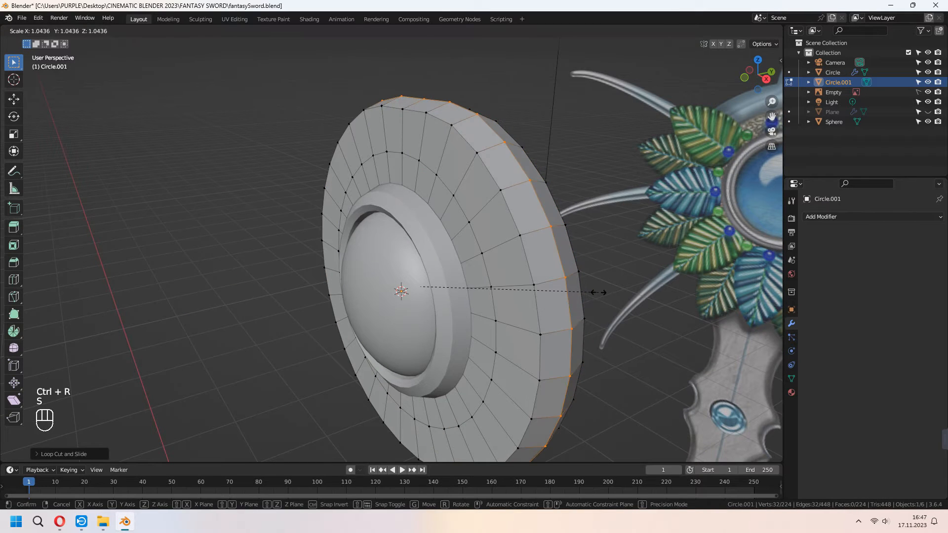
{"action": "left_click", "coordinate": [585, 295]}
Shade the disc smooth with Auto Smooth and set its origin to its geometry.
{"action": "key", "text": "Tab"}
{"action": "right_click", "coordinate": [556, 260]}
{"action": "left_click", "coordinate": [556, 259]}
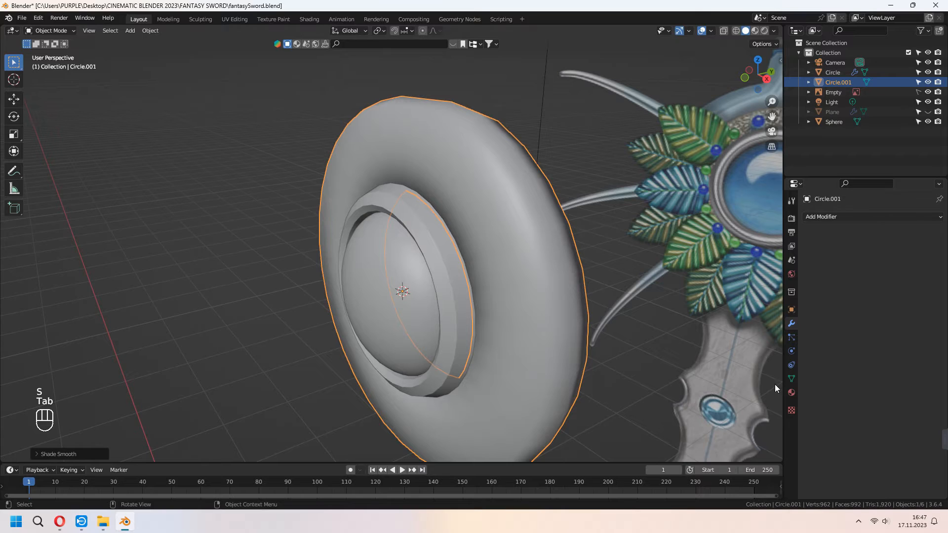
{"action": "left_click", "coordinate": [791, 379]}
Add a Subdivision Surface modifier to the disc and open its mesh for editing.
{"action": "left_click", "coordinate": [855, 217]}
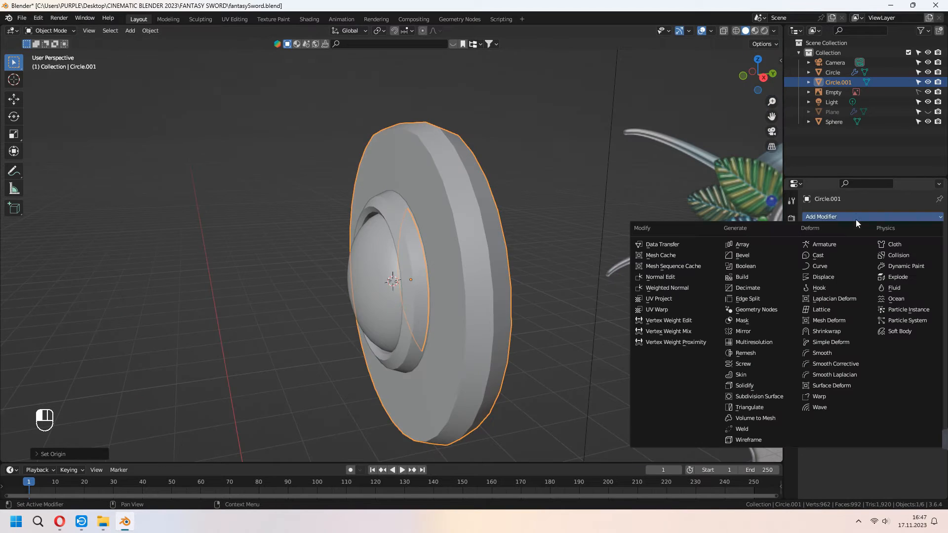
{"action": "left_click", "coordinate": [769, 394]}
{"action": "mouse_move", "coordinate": [769, 394]}
{"action": "middle_mouse_down"}
{"action": "mouse_move", "coordinate": [608, 350]}
{"action": "mouse_move", "coordinate": [653, 351]}
{"action": "mouse_move", "coordinate": [455, 281]}
{"action": "mouse_move", "coordinate": [516, 389]}
{"action": "middle_mouse_up"}
{"action": "key", "text": "Tab"}
{"action": "key", "text": "Tab"}
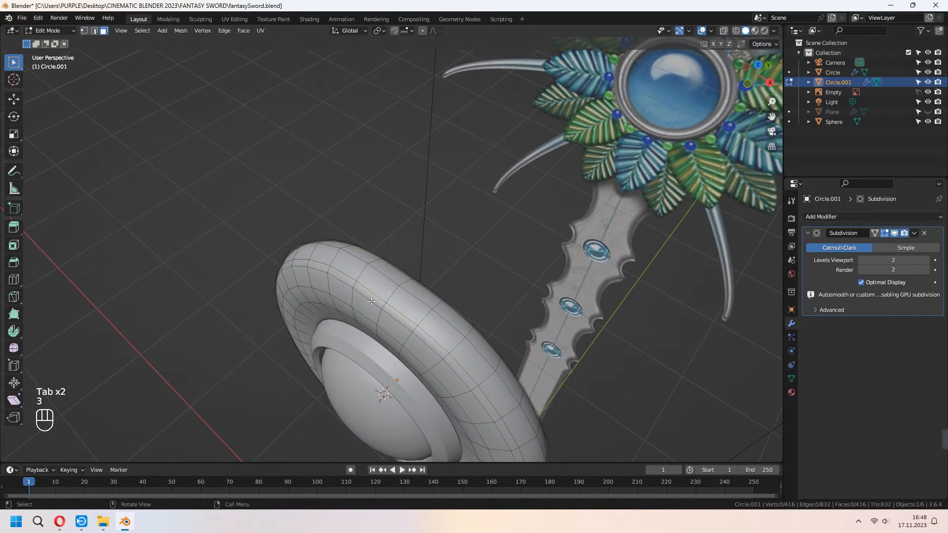
Select the faces on the disc's upper rim and extrude them upward along the reference grip.
{"action": "middle_click_drag", "start_coordinate": [408, 319], "coordinate": [429, 267]}
{"action": "left_click", "coordinate": [429, 267], "text": "shift"}
{"action": "left_click", "coordinate": [480, 334], "text": "shift"}
{"action": "middle_click_drag", "start_coordinate": [479, 335], "coordinate": [425, 365]}
{"action": "key", "text": "KP_3"}
{"action": "key", "text": "KP_1"}
{"action": "scroll", "coordinate": [457, 393], "scroll_direction": "down", "scroll_amount": 2}
{"action": "key", "text": "e"}
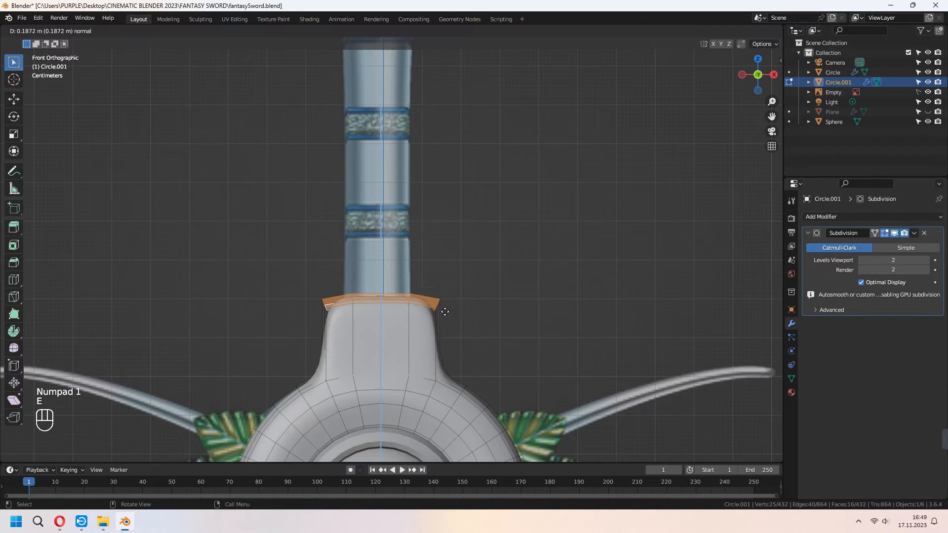
{"action": "left_click", "coordinate": [433, 121]}
Move the extruded end faces up along Z to the collar just below the leafy pommel.
{"action": "scroll", "coordinate": [485, 267], "scroll_direction": "down", "scroll_amount": 2}
{"action": "middle_click_drag", "start_coordinate": [485, 267], "coordinate": [491, 368], "text": "shift"}
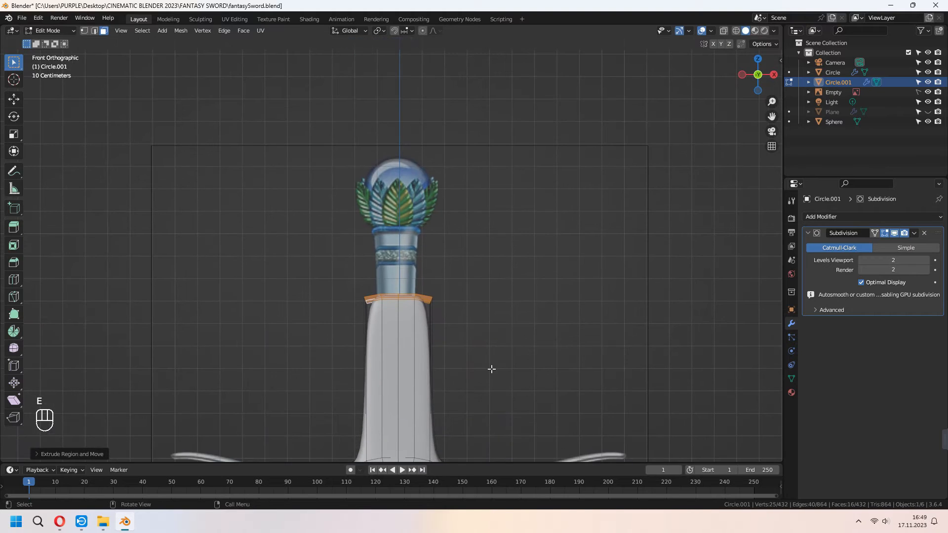
{"action": "key", "text": "g"}
{"action": "key", "text": "z"}
{"action": "left_click", "coordinate": [483, 306]}
Add a loop cut to the grip, slide it down close to the disc, and scale it to shape the base.
{"action": "middle_click_drag", "start_coordinate": [501, 415], "coordinate": [425, 318], "text": "shift"}
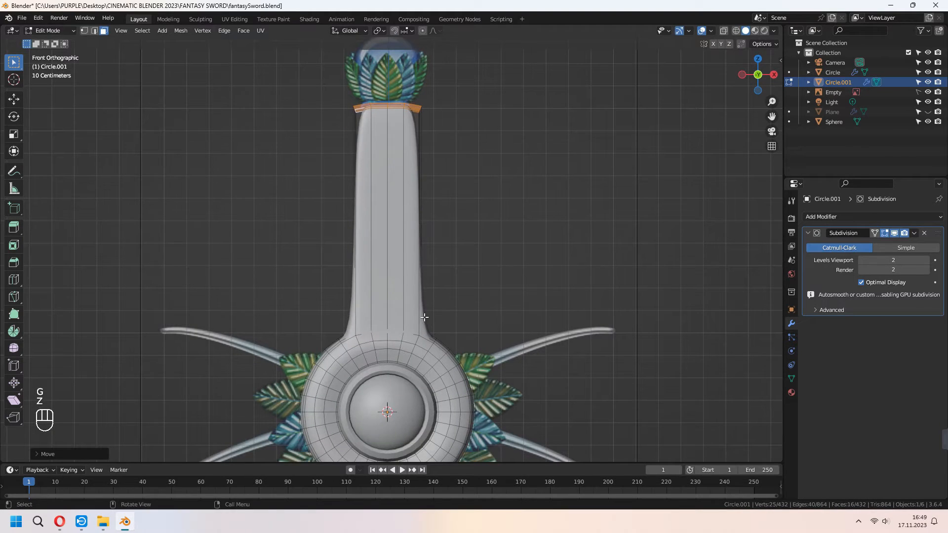
{"action": "key", "text": "ctrl+r"}
{"action": "left_click", "coordinate": [423, 323]}
{"action": "left_click", "coordinate": [426, 396]}
{"action": "key", "text": "s"}
{"action": "left_click", "coordinate": [508, 338]}
{"action": "middle_click_drag", "start_coordinate": [508, 339], "coordinate": [434, 326]}
Add a loop cut across the grip's length and scale it to fit the reference.
{"action": "key", "text": "KP_1"}
{"action": "key", "text": "ctrl+r"}
{"action": "left_click", "coordinate": [409, 205]}
{"action": "left_click", "coordinate": [410, 207]}
{"action": "key", "text": "ctrl+z"}
{"action": "mouse_move", "coordinate": [476, 275]}
{"action": "middle_mouse_down"}
{"action": "mouse_move", "coordinate": [355, 296]}
{"action": "mouse_move", "coordinate": [474, 301]}
{"action": "mouse_move", "coordinate": [484, 274]}
{"action": "middle_mouse_up"}
{"action": "key", "text": "s"}
{"action": "left_click", "coordinate": [518, 292]}
Display the subdivision on the edit cage, and rescale the grip's middle edge loop overall and along Y.
{"action": "left_click", "coordinate": [874, 232]}
{"action": "middle_click_drag", "start_coordinate": [573, 276], "coordinate": [549, 295]}
{"action": "key", "text": "s"}
{"action": "left_click", "coordinate": [543, 293]}
{"action": "key", "text": "s"}
{"action": "mouse_move", "coordinate": [617, 286]}
{"action": "middle_mouse_down"}
{"action": "mouse_move", "coordinate": [528, 271]}
{"action": "mouse_move", "coordinate": [602, 286]}
{"action": "middle_mouse_up"}
{"action": "key", "text": "y"}
{"action": "left_click", "coordinate": [513, 272]}
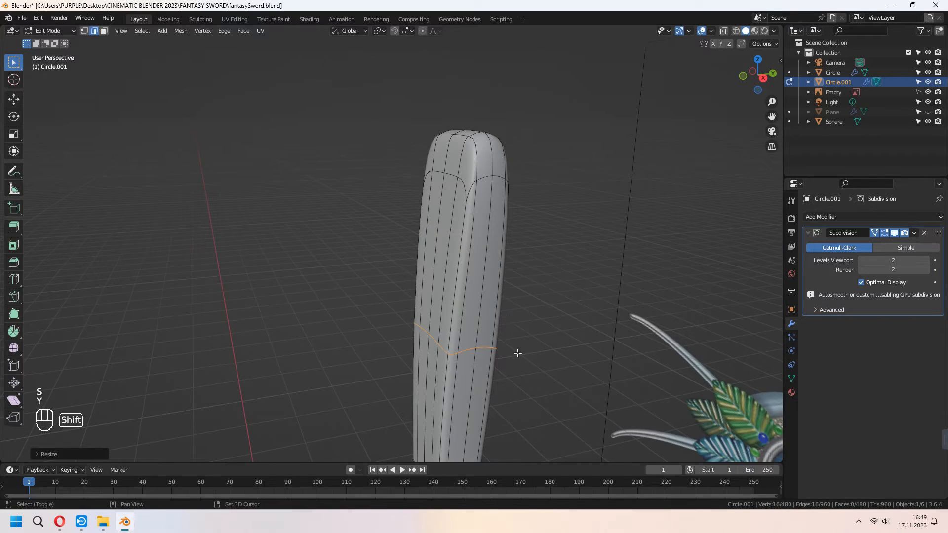
Round the grip's middle edge loop with the LoopTools Circle operation.
{"action": "middle_click_drag", "start_coordinate": [518, 354], "coordinate": [465, 273], "text": "shift"}
{"action": "right_click", "coordinate": [465, 272]}
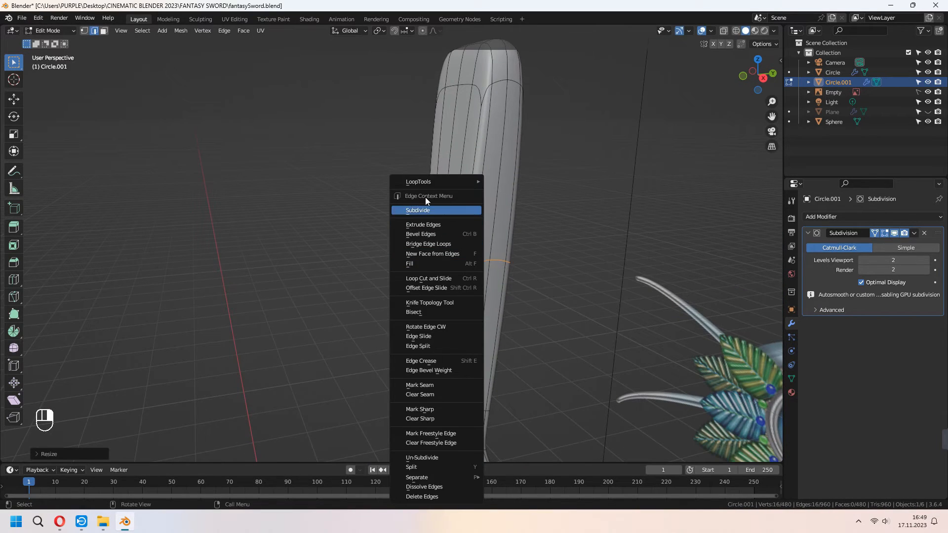
{"action": "mouse_move", "coordinate": [445, 181]}
{"action": "left_click", "coordinate": [508, 192]}
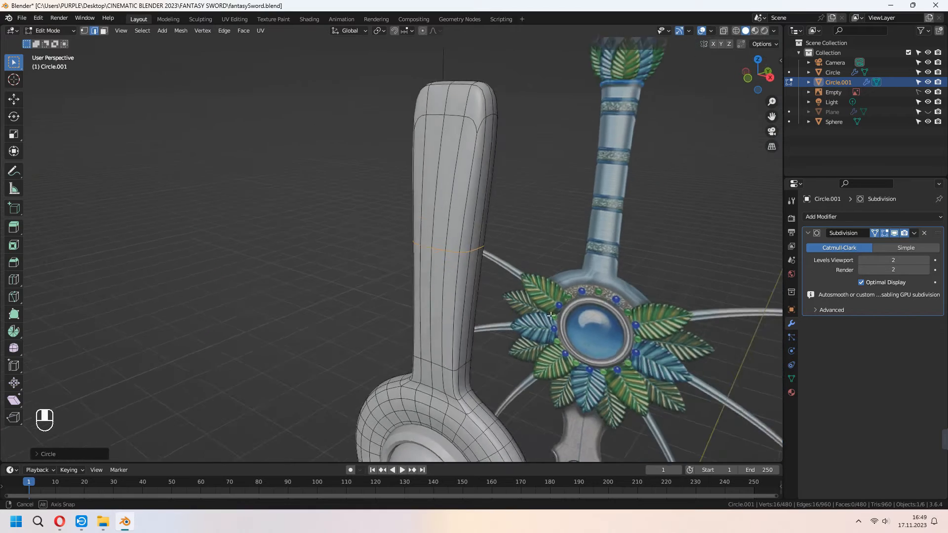
In front wireframe display, select the vertices capping the grip's upper end and delete them.
{"action": "key", "text": "KP_1"}
{"action": "left_click", "coordinate": [736, 31]}
{"action": "middle_click_drag", "start_coordinate": [581, 161], "coordinate": [556, 244], "text": "shift"}
{"action": "key", "text": "1"}
{"action": "left_click_drag", "start_coordinate": [326, 150], "coordinate": [513, 194]}
{"action": "scroll", "coordinate": [468, 199], "scroll_direction": "up", "scroll_amount": 3}
{"action": "key", "text": "x"}
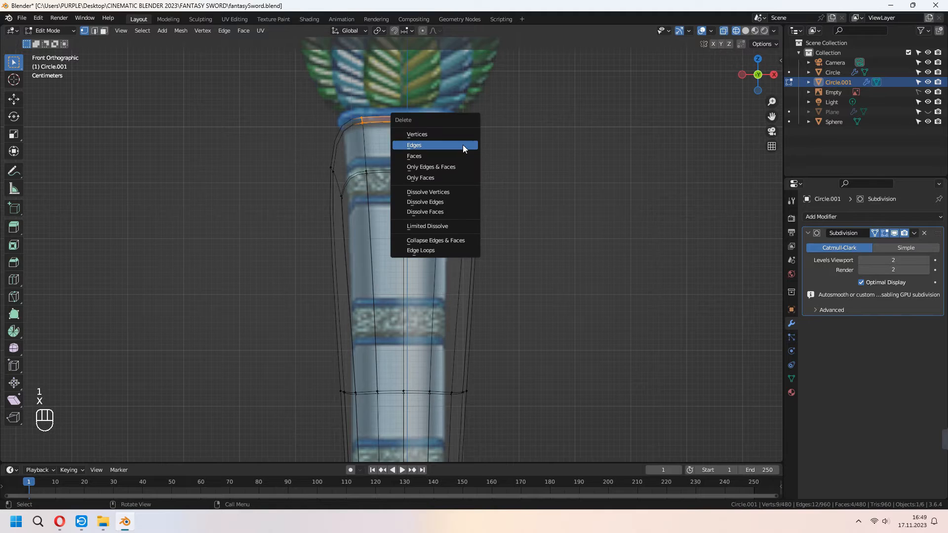
{"action": "left_click", "coordinate": [454, 136]}
{"action": "scroll", "coordinate": [461, 171], "scroll_direction": "down", "scroll_amount": 1}
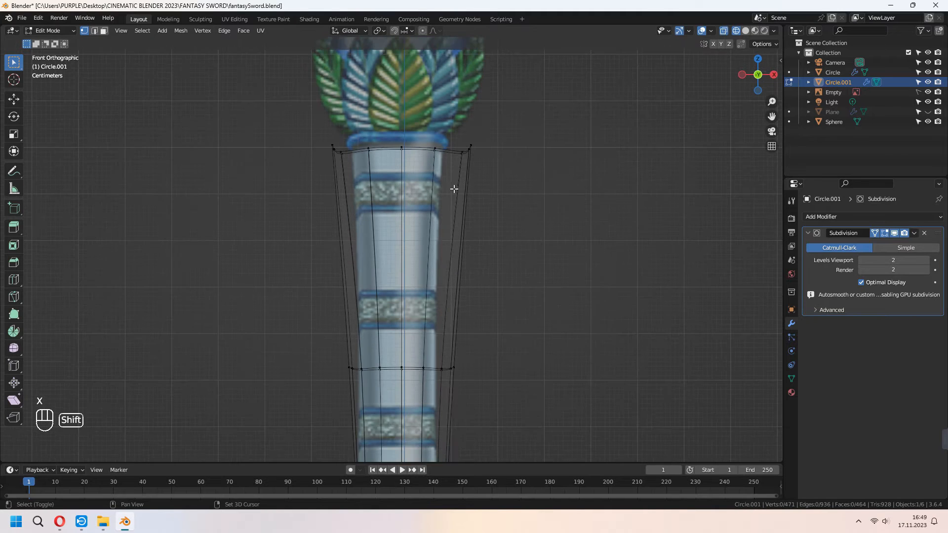
Flatten the grip's open upper rim by scaling it to 0 along Z.
{"action": "middle_click_drag", "start_coordinate": [452, 188], "coordinate": [451, 212], "text": "shift"}
{"action": "key", "text": "s"}
{"action": "key", "text": "z"}
{"action": "key", "text": "KP_0"}
{"action": "key", "text": "KP_Enter"}
{"action": "middle_click_drag", "start_coordinate": [390, 190], "coordinate": [386, 254]}
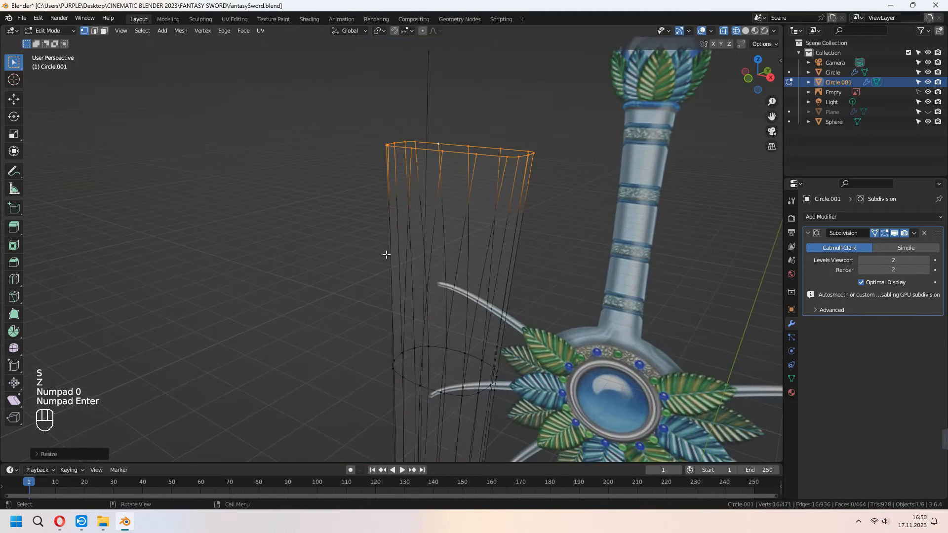
Look up LoopTools in the add-on preferences to check whether it is enabled.
{"action": "right_click", "coordinate": [419, 157]}
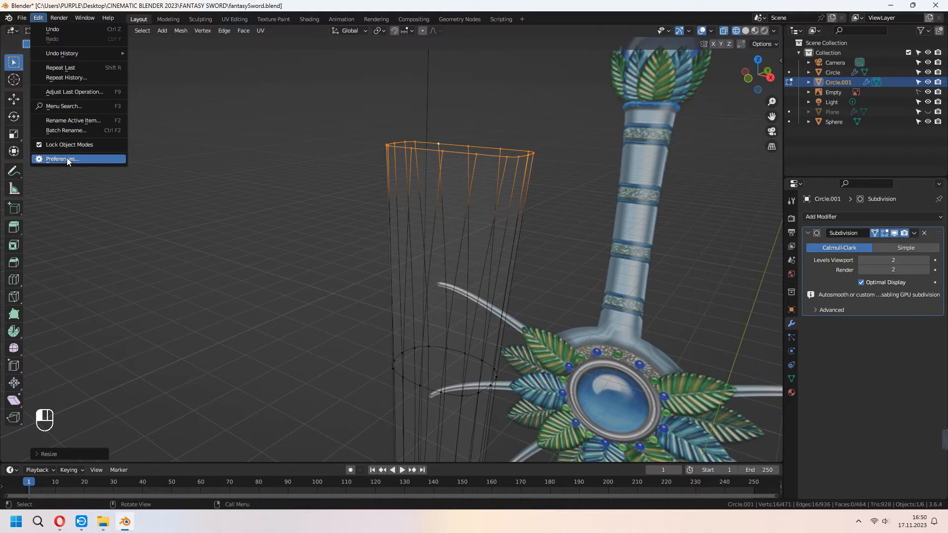
{"action": "left_click", "coordinate": [66, 158]}
{"action": "left_click", "coordinate": [37, 117]}
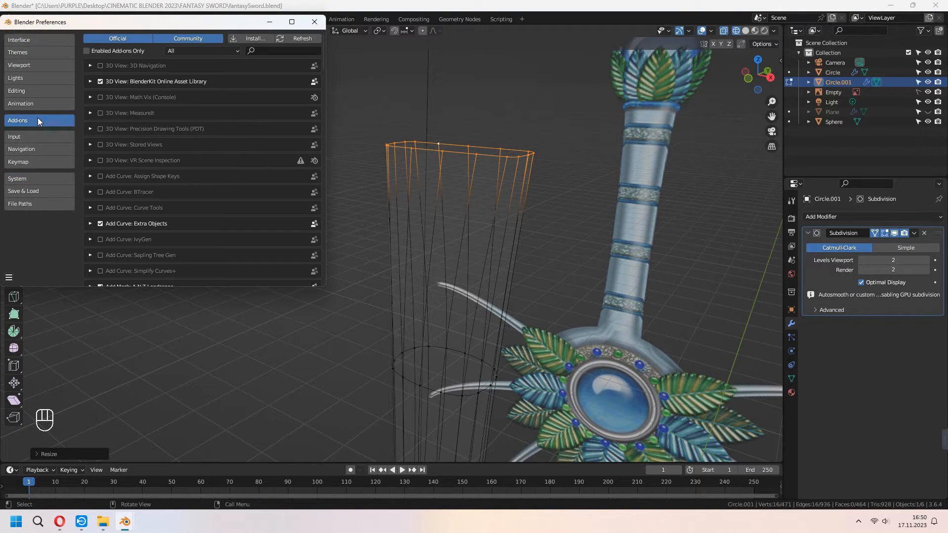
{"action": "type", "text": "loop"}
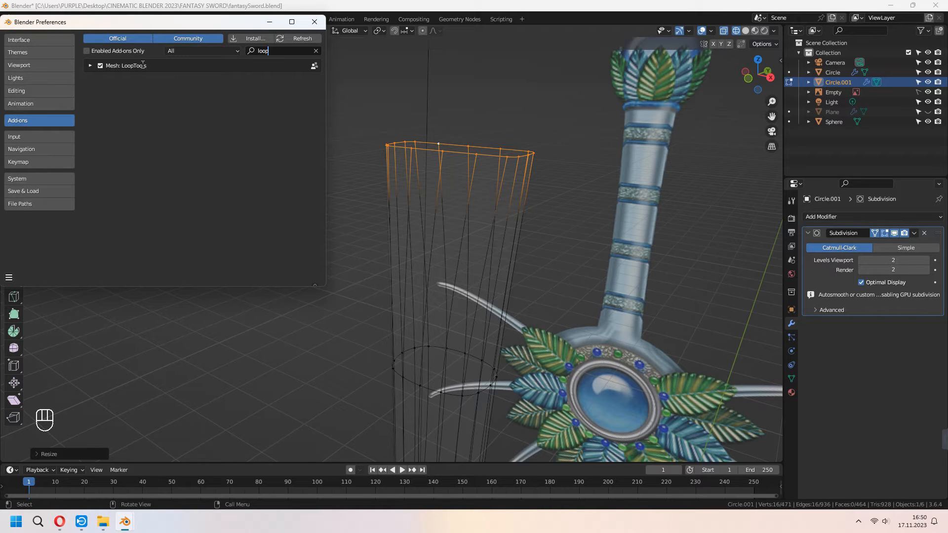
{"action": "left_click", "coordinate": [315, 22]}
Round the grip's open upper rim with the LoopTools Circle operation.
{"action": "right_click", "coordinate": [435, 142]}
{"action": "mouse_move", "coordinate": [434, 135]}
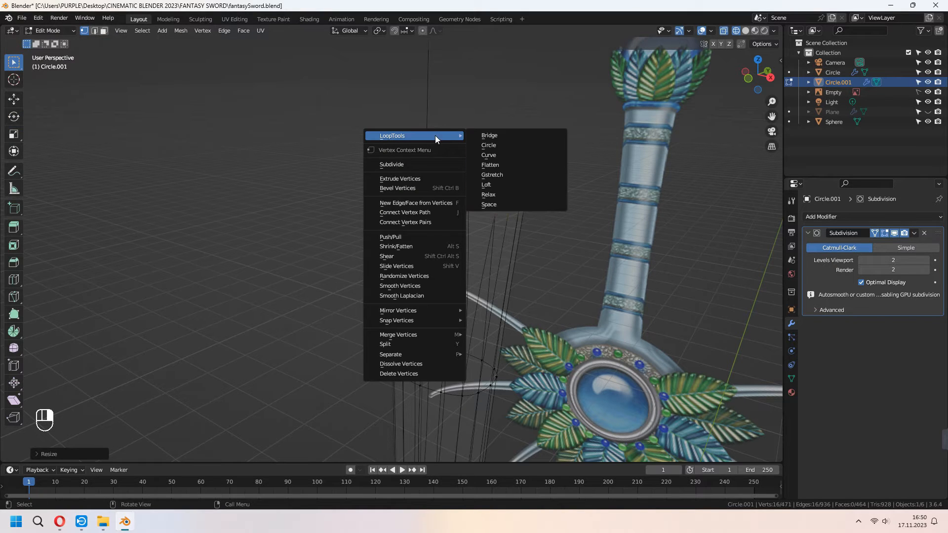
{"action": "left_click", "coordinate": [494, 144]}
{"action": "middle_click_drag", "start_coordinate": [493, 143], "coordinate": [554, 168]}
Apply LoopTools Circle to another edge loop at the grip's upper end and rescale it.
{"action": "left_click", "coordinate": [420, 199], "text": "alt"}
{"action": "middle_click_drag", "start_coordinate": [420, 199], "coordinate": [360, 222]}
{"action": "right_click", "coordinate": [488, 204]}
{"action": "mouse_move", "coordinate": [488, 203]}
{"action": "left_click", "coordinate": [547, 214]}
{"action": "key", "text": "s"}
{"action": "left_click", "coordinate": [605, 212]}
In solid shading, close the grip's open upper end with a row of faces between opposite rim vertices.
{"action": "middle_click_drag", "start_coordinate": [571, 179], "coordinate": [584, 247]}
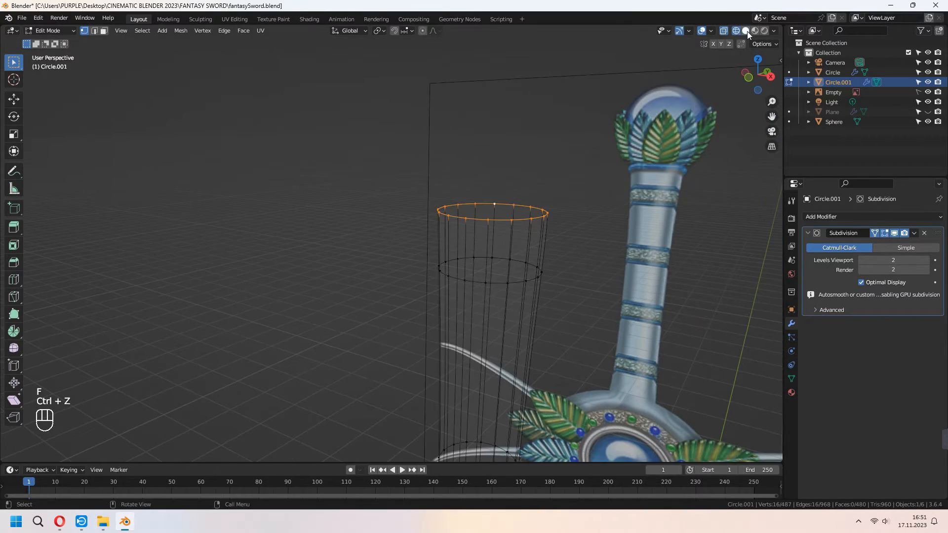
{"action": "left_click", "coordinate": [745, 30]}
{"action": "mouse_move", "coordinate": [636, 232]}
{"action": "middle_mouse_down"}
{"action": "mouse_move", "coordinate": [664, 289]}
{"action": "mouse_move", "coordinate": [579, 299]}
{"action": "middle_mouse_up"}
{"action": "key", "text": "KP_7"}
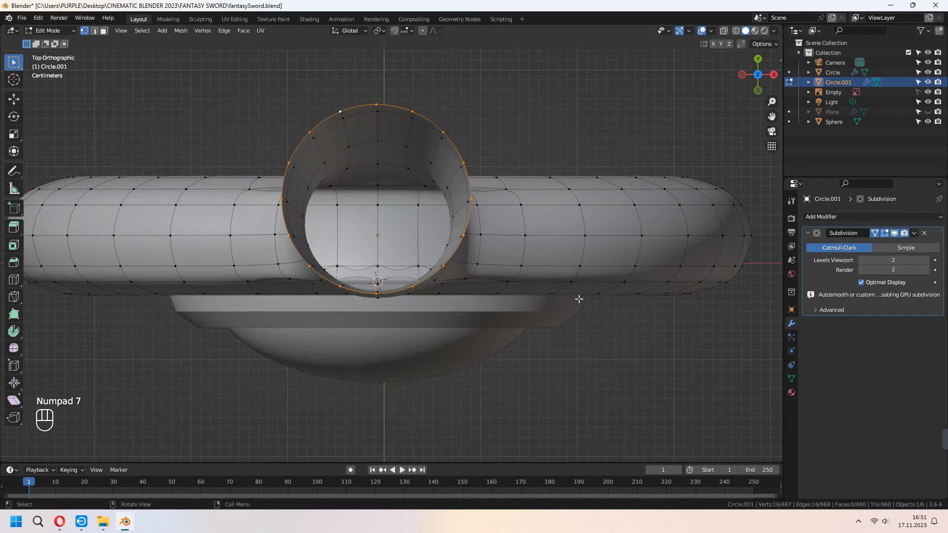
{"action": "left_click", "coordinate": [350, 115]}
{"action": "middle_click_drag", "start_coordinate": [386, 245], "coordinate": [381, 209]}
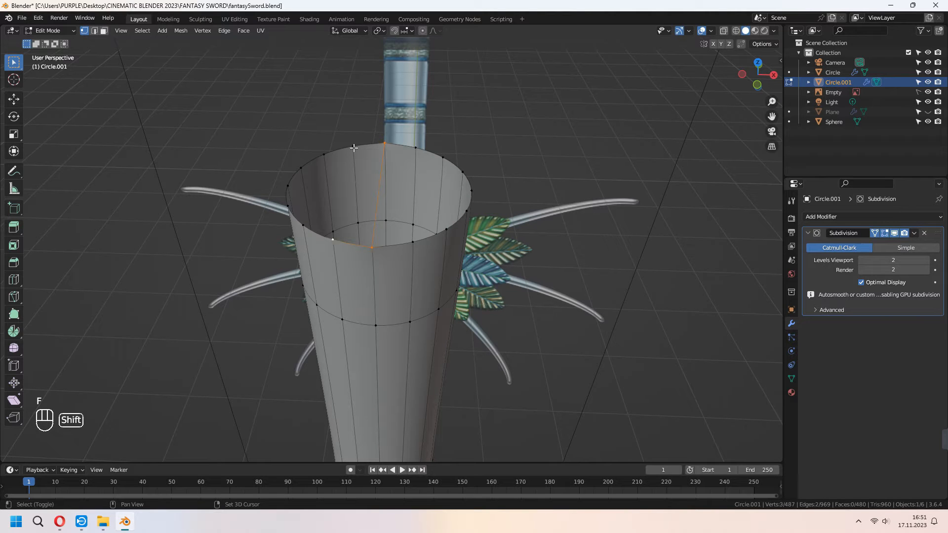
{"action": "key", "text": "f"}
{"action": "key", "text": "f"}
{"action": "middle_click_drag", "start_coordinate": [330, 216], "coordinate": [378, 232]}
{"action": "key", "text": "f"}
{"action": "middle_click_drag", "start_coordinate": [381, 198], "coordinate": [401, 258]}
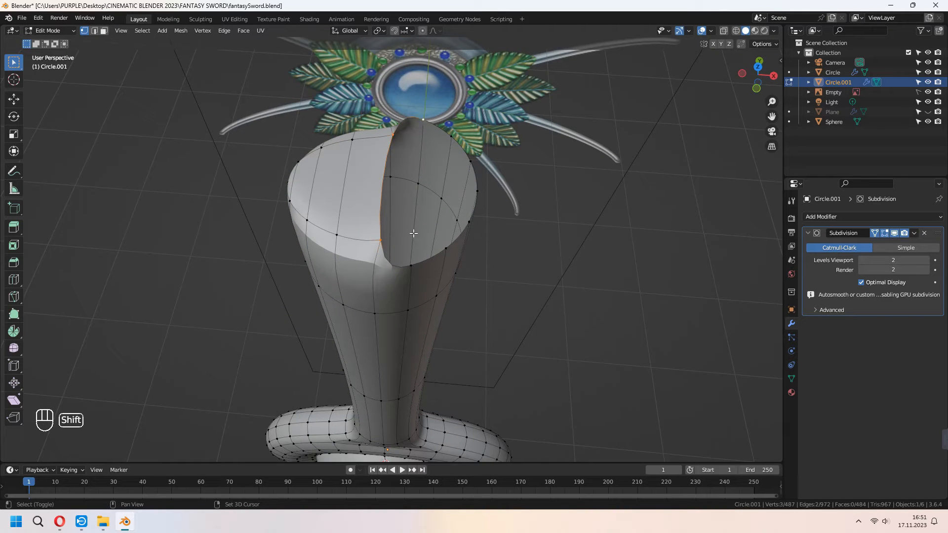
{"action": "key", "text": "f"}
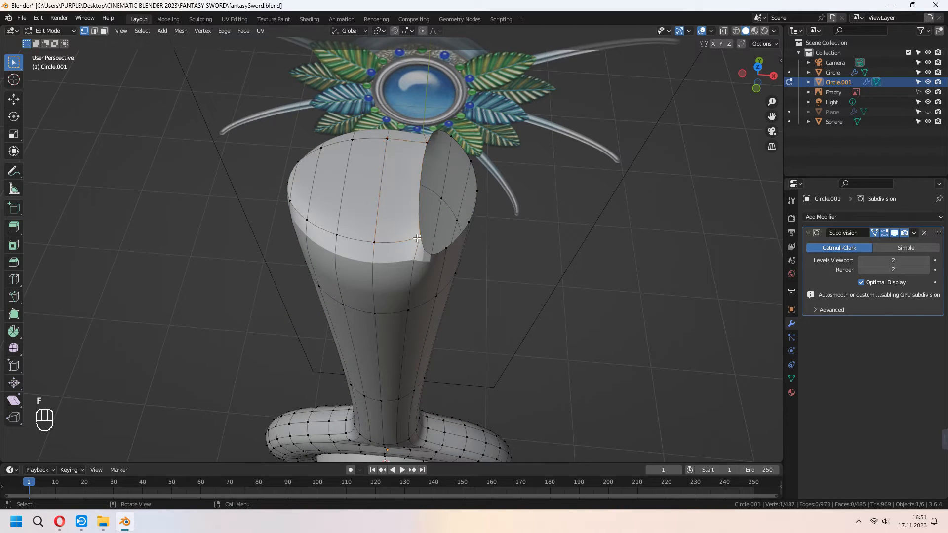
{"action": "key", "text": "f"}
{"action": "key", "text": "f"}
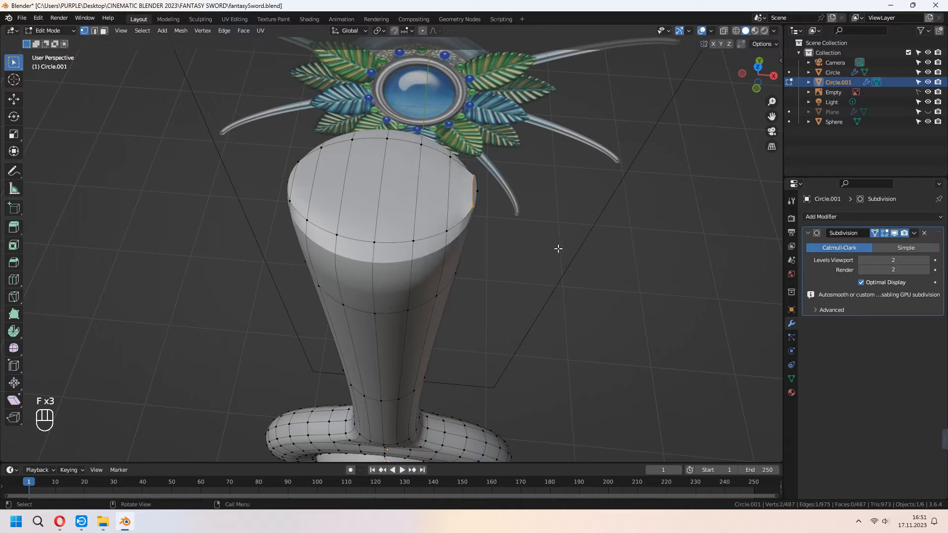
Add a loop cut around the grip near its capped upper end and move it along Z.
{"action": "middle_click_drag", "start_coordinate": [555, 306], "coordinate": [435, 237]}
{"action": "key", "text": "Tab"}
{"action": "key", "text": "Tab"}
{"action": "key", "text": "ctrl+r"}
{"action": "left_click", "coordinate": [433, 231]}
{"action": "middle_click_drag", "start_coordinate": [473, 202], "coordinate": [466, 212]}
{"action": "key", "text": "g"}
{"action": "key", "text": "z"}
{"action": "left_click", "coordinate": [462, 209]}
Extend the selection at the grip's upper end, move it along Z, and return to Object Mode.
{"action": "left_click", "coordinate": [461, 214], "text": "shift"}
{"action": "key", "text": "g"}
{"action": "key", "text": "z"}
{"action": "left_click", "coordinate": [516, 230]}
{"action": "key", "text": "Tab"}
{"action": "middle_click_drag", "start_coordinate": [517, 232], "coordinate": [574, 270]}
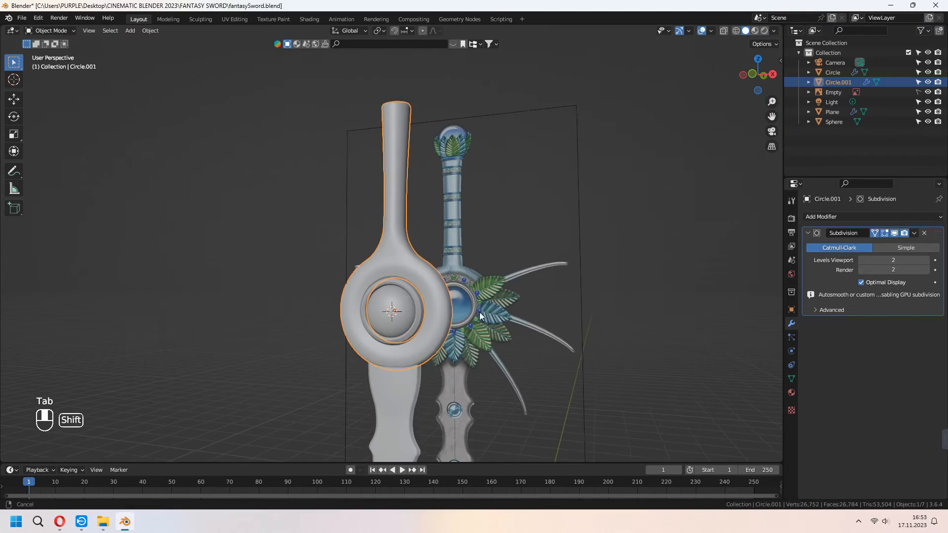
Select the guard's centre parts together and adjust their position and size in side view.
{"action": "middle_click_drag", "start_coordinate": [479, 312], "coordinate": [419, 279]}
{"action": "left_click", "coordinate": [372, 249]}
{"action": "left_click", "coordinate": [386, 248], "text": "shift"}
{"action": "key", "text": "KP_3"}
{"action": "key", "text": "g"}
{"action": "key", "text": "s"}
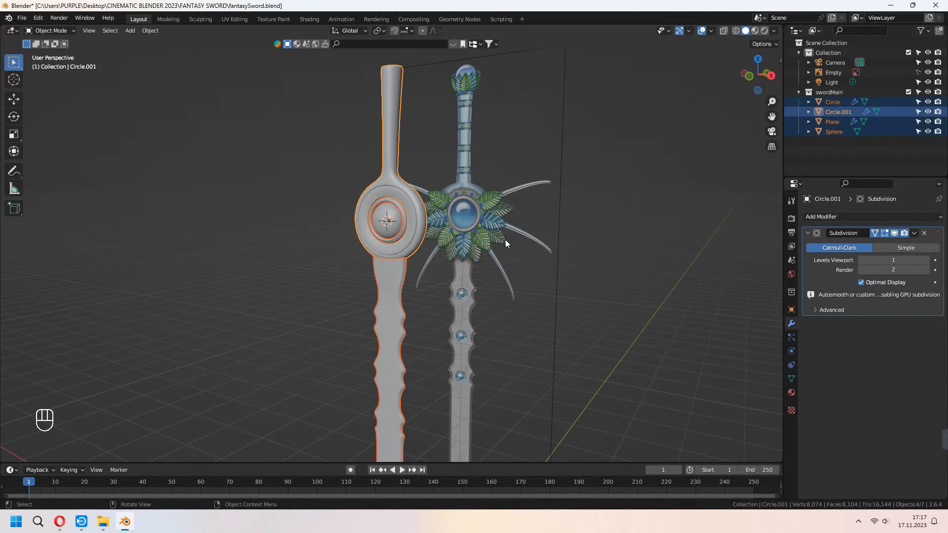
Hide the finished sword parts and add a mesh plane in front view.
{"action": "key", "text": "h"}
{"action": "key", "text": "KP_1"}
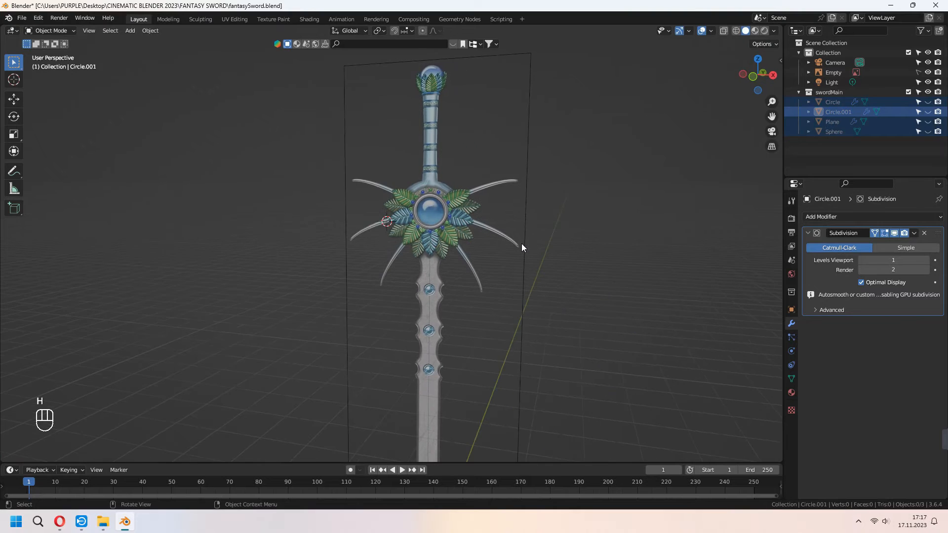
{"action": "key", "text": "shift+a"}
{"action": "mouse_move", "coordinate": [325, 194]}
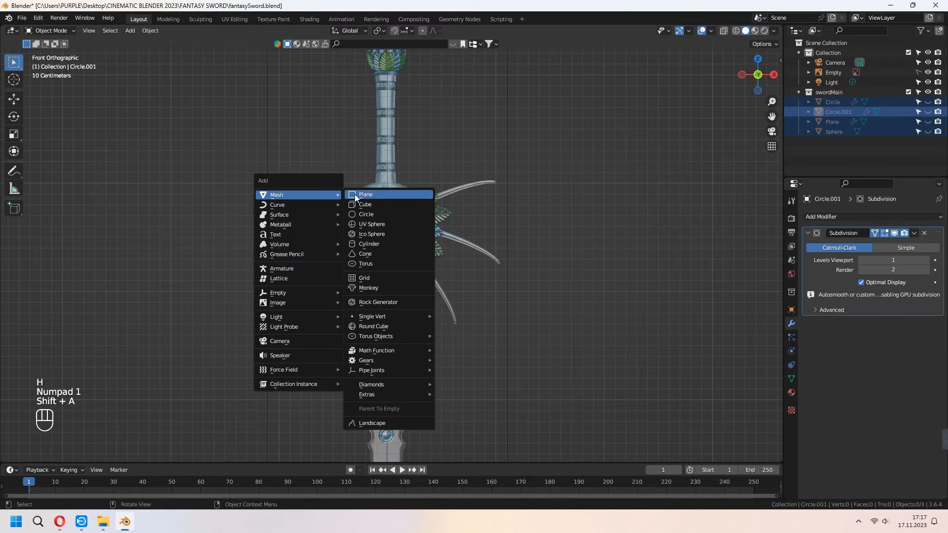
{"action": "left_click", "coordinate": [355, 194]}
Rotate the new plane 90° about X and scale it down over the guard's gem.
{"action": "scroll", "coordinate": [518, 253], "scroll_direction": "up", "scroll_amount": 2}
{"action": "key", "text": "r"}
{"action": "key", "text": "x"}
{"action": "key", "text": "KP_9"}
{"action": "key", "text": "KP_0"}
{"action": "key", "text": "KP_Enter"}
{"action": "key", "text": "s"}
{"action": "left_click", "coordinate": [420, 220]}
{"action": "scroll", "coordinate": [544, 191], "scroll_direction": "up", "scroll_amount": 3}
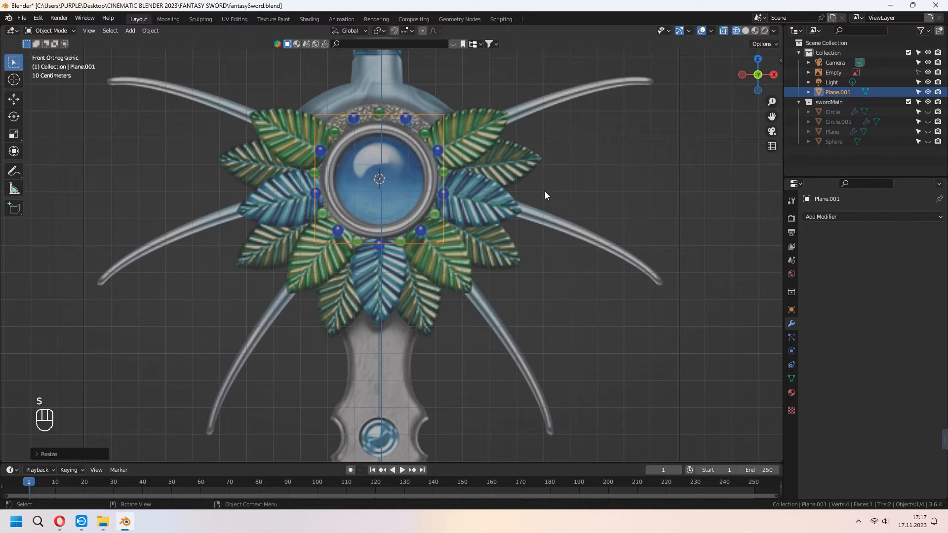
Move the plane down along Z onto the central lower leaf and scale it to the leaf's width.
{"action": "key", "text": "s"}
{"action": "key", "text": "g"}
{"action": "key", "text": "z"}
{"action": "left_click", "coordinate": [456, 269]}
{"action": "scroll", "coordinate": [457, 273], "scroll_direction": "up", "scroll_amount": 4}
{"action": "key", "text": "s"}
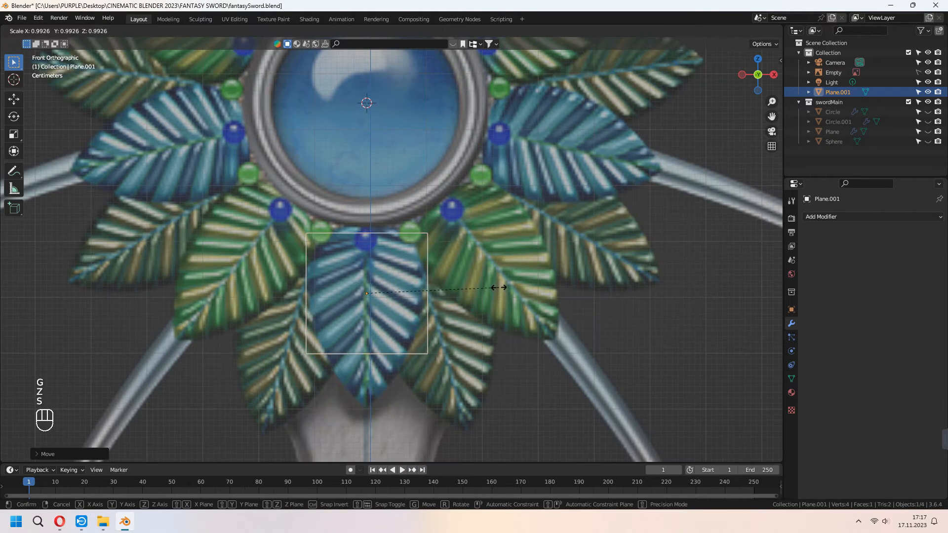
{"action": "left_click", "coordinate": [442, 284]}
{"action": "middle_click_drag", "start_coordinate": [442, 283], "coordinate": [451, 230], "text": "shift"}
Move the plane's lower edge down along Z to reach the leaf's tip.
{"action": "key", "text": "Tab"}
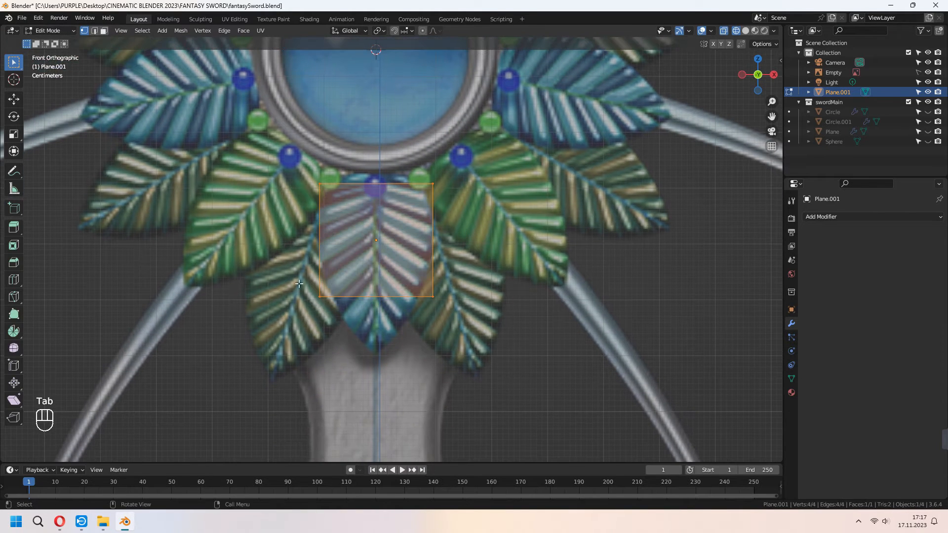
{"action": "left_click_drag", "start_coordinate": [307, 279], "coordinate": [486, 314]}
{"action": "key", "text": "g"}
{"action": "key", "text": "z"}
{"action": "left_click", "coordinate": [503, 368]}
Add a lengthwise centre loop cut and six evenly spaced crosswise loop cuts to the leaf plane.
{"action": "key", "text": "ctrl+e"}
{"action": "key", "text": "ctrl+r"}
{"action": "left_click", "coordinate": [382, 348]}
{"action": "right_click", "coordinate": [382, 348]}
{"action": "key", "text": "ctrl+r"}
{"action": "scroll", "coordinate": [426, 285], "scroll_direction": "up", "scroll_amount": 4}
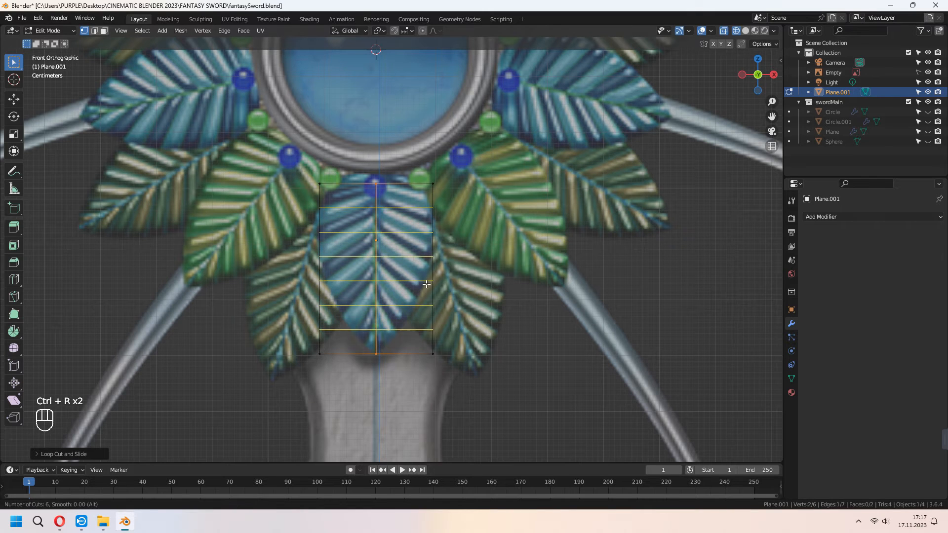
{"action": "left_click", "coordinate": [426, 285]}
{"action": "right_click", "coordinate": [425, 285]}
Shift the leaf plane along Z, and pull its lower centre vertex down to form the tip.
{"action": "left_click_drag", "start_coordinate": [412, 348], "coordinate": [477, 379]}
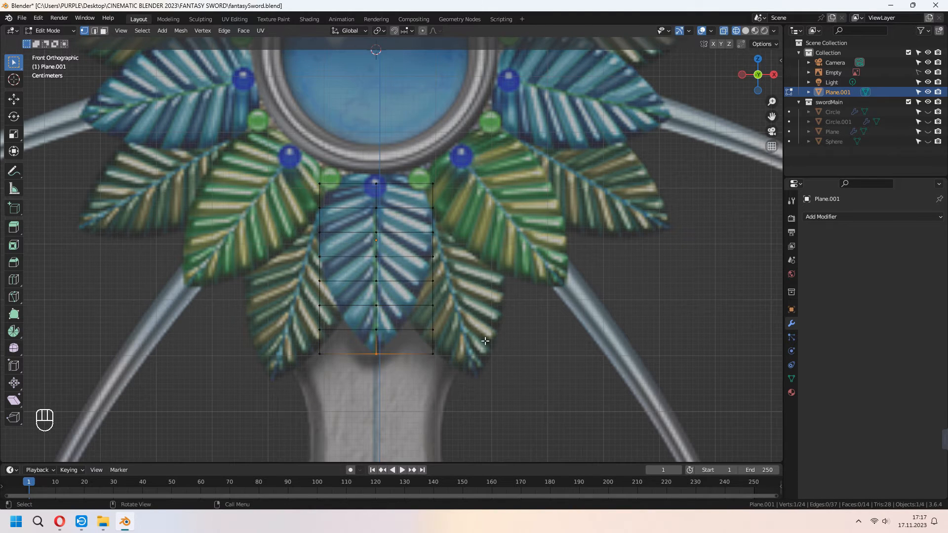
{"action": "key", "text": "Tab"}
{"action": "key", "text": "g"}
{"action": "key", "text": "z"}
{"action": "left_click", "coordinate": [478, 315]}
{"action": "key", "text": "Tab"}
{"action": "left_click_drag", "start_coordinate": [368, 333], "coordinate": [401, 355]}
{"action": "key", "text": "g"}
{"action": "key", "text": "z"}
{"action": "left_click", "coordinate": [407, 361]}
Scale the leaf's crosswise vertex rows along X to follow the reference outline.
{"action": "key", "text": "s"}
{"action": "key", "text": "x"}
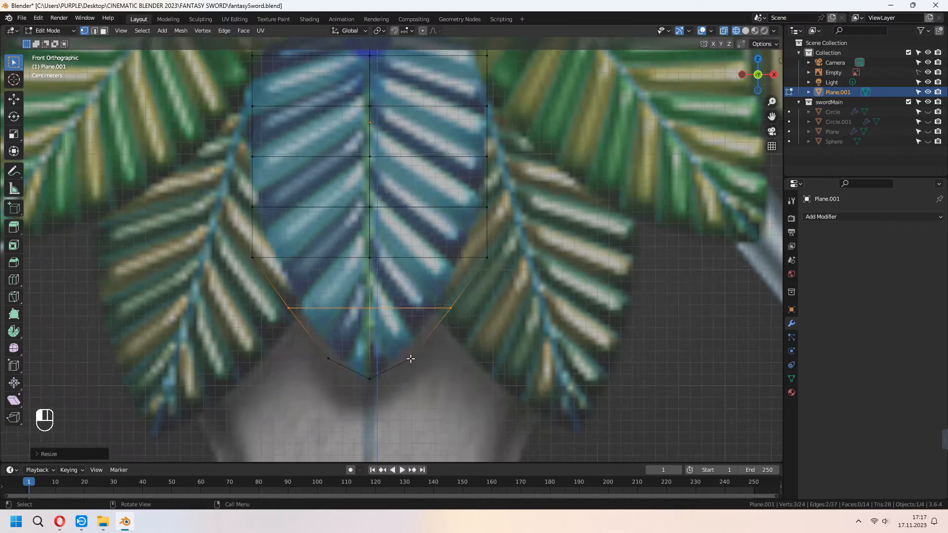
{"action": "key", "text": "s"}
{"action": "key", "text": "x"}
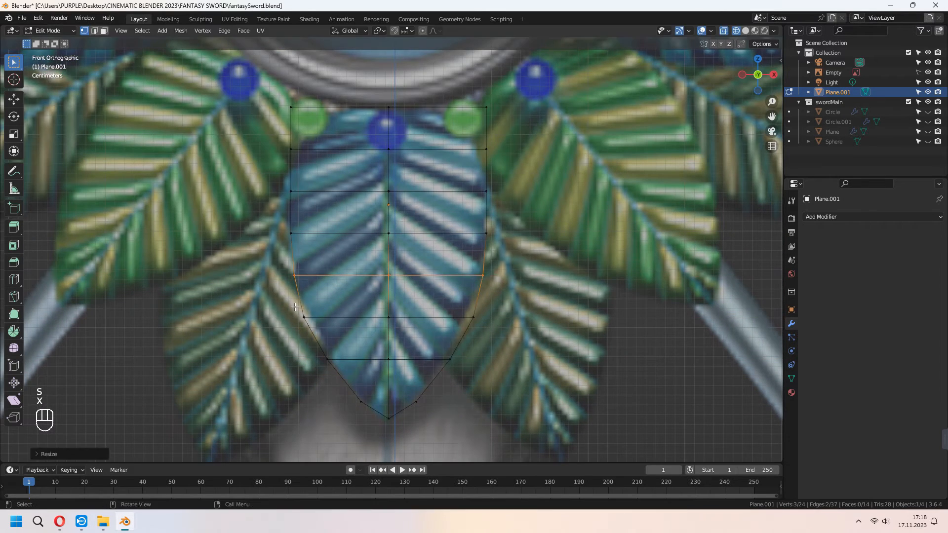
Add one lengthwise loop cut down the middle of each half of the leaf.
{"action": "key", "text": "ctrl+r"}
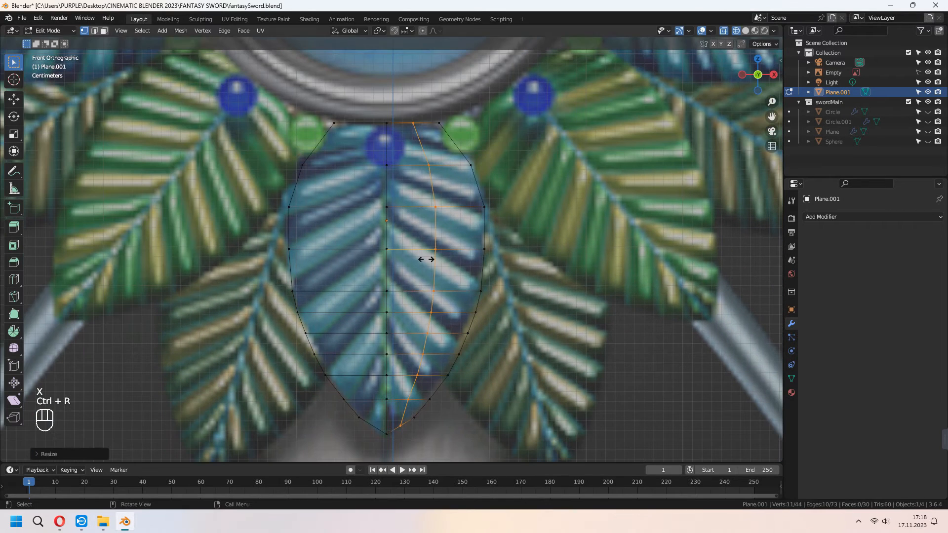
{"action": "left_click", "coordinate": [424, 255]}
{"action": "key", "text": "ctrl+r"}
{"action": "left_click", "coordinate": [341, 252]}
{"action": "right_click", "coordinate": [340, 252]}
{"action": "scroll", "coordinate": [505, 317], "scroll_direction": "down", "scroll_amount": 1}
Move the leaf's outline vertices down along Z to slant the crosswise edges, and lower the tip vertex.
{"action": "left_click", "coordinate": [326, 277], "text": "alt"}
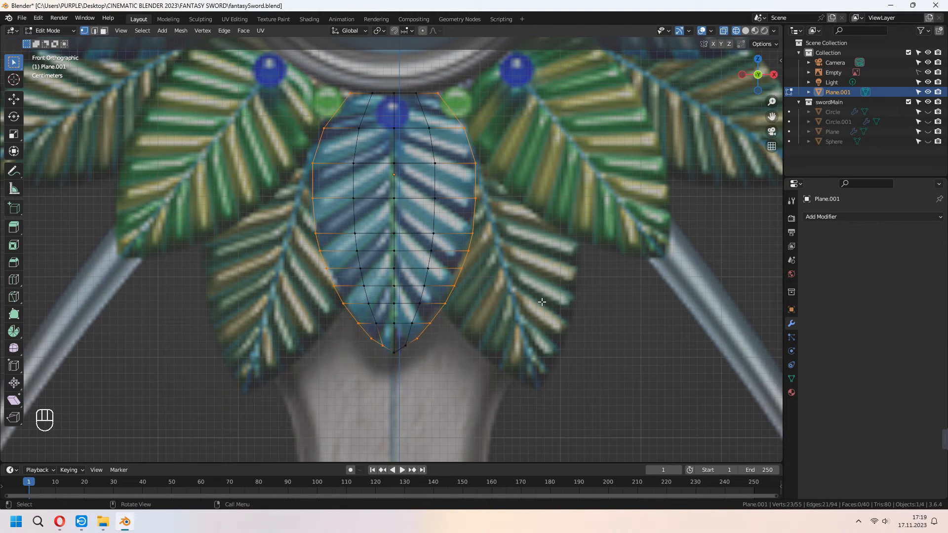
{"action": "key", "text": "g"}
{"action": "key", "text": "z"}
{"action": "left_click", "coordinate": [519, 310]}
{"action": "left_click", "coordinate": [394, 364]}
{"action": "key", "text": "g"}
{"action": "key", "text": "z"}
{"action": "left_click", "coordinate": [395, 380]}
Scale the whole leaf down in Object Mode and move it along Z to fit the reference leaf.
{"action": "key", "text": "Tab"}
{"action": "key", "text": "s"}
{"action": "left_click", "coordinate": [495, 315]}
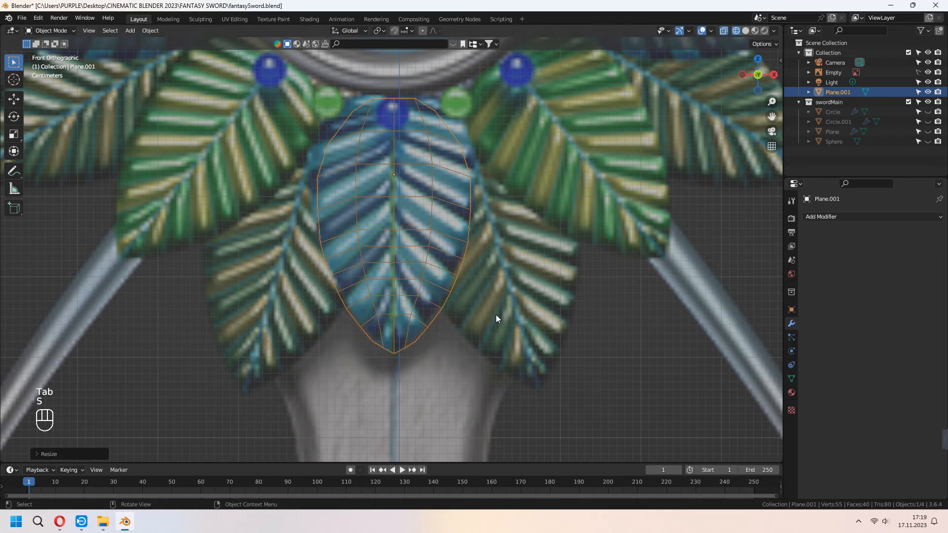
{"action": "key", "text": "g"}
{"action": "key", "text": "z"}
{"action": "left_click", "coordinate": [496, 309]}
Move the pair of inner vertices nearest the leaf's tip down along Z.
{"action": "key", "text": "Tab"}
{"action": "scroll", "coordinate": [456, 351], "scroll_direction": "up", "scroll_amount": 2}
{"action": "left_click", "coordinate": [419, 335], "text": "shift"}
{"action": "key", "text": "g"}
{"action": "key", "text": "z"}
{"action": "left_click", "coordinate": [449, 355]}
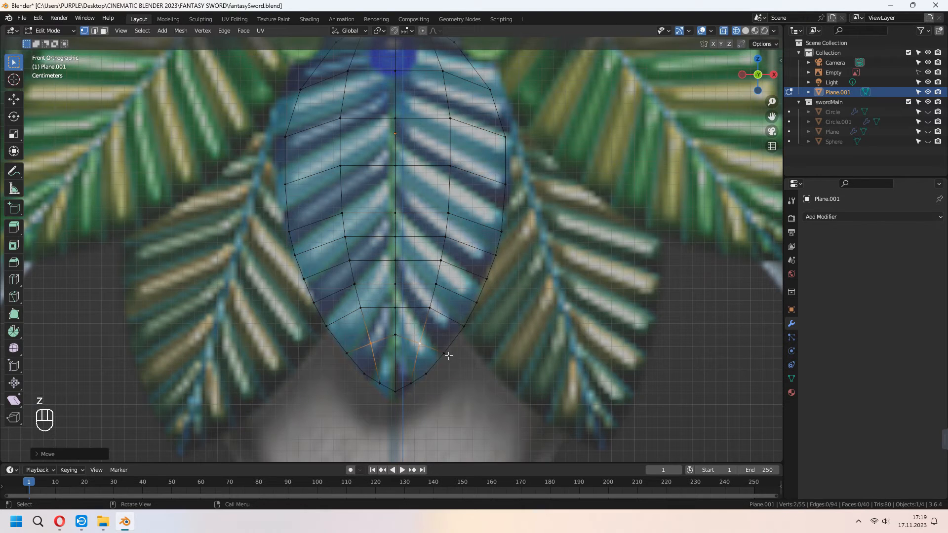
Move the vertices of the leaf's inner lengthwise loops along Z, and scale the pair near the tip along X.
{"action": "left_click_drag", "start_coordinate": [454, 318], "coordinate": [415, 227]}
{"action": "left_click", "coordinate": [447, 213], "text": "shift"}
{"action": "left_click_drag", "start_coordinate": [465, 189], "coordinate": [419, 64], "text": "shift"}
{"action": "middle_click_drag", "start_coordinate": [418, 87], "coordinate": [422, 128], "text": "shift"}
{"action": "left_click_drag", "start_coordinate": [355, 106], "coordinate": [439, 393], "text": "shift"}
{"action": "key", "text": "g"}
{"action": "key", "text": "z"}
{"action": "left_click", "coordinate": [460, 369]}
{"action": "key", "text": "s"}
{"action": "key", "text": "x"}
{"action": "left_click", "coordinate": [499, 396]}
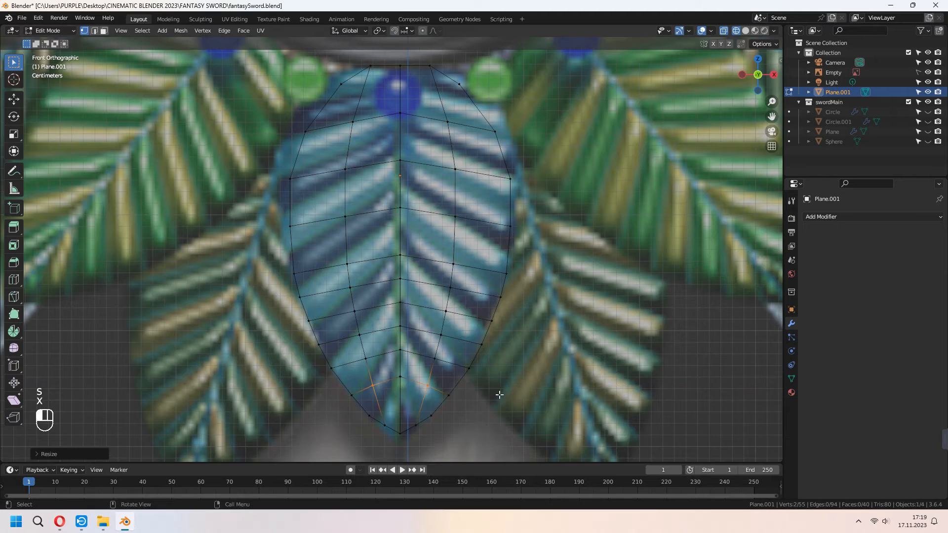
In solid shading with X-ray off, move the leaf's centre edge loop along Y to form the midrib.
{"action": "middle_click_drag", "start_coordinate": [519, 286], "coordinate": [521, 330], "text": "shift"}
{"action": "left_click", "coordinate": [744, 31]}
{"action": "left_click", "coordinate": [723, 31]}
{"action": "mouse_move", "coordinate": [660, 304]}
{"action": "middle_mouse_down"}
{"action": "mouse_move", "coordinate": [602, 307]}
{"action": "mouse_move", "coordinate": [635, 258]}
{"action": "middle_mouse_up"}
{"action": "left_click", "coordinate": [423, 255], "text": "alt"}
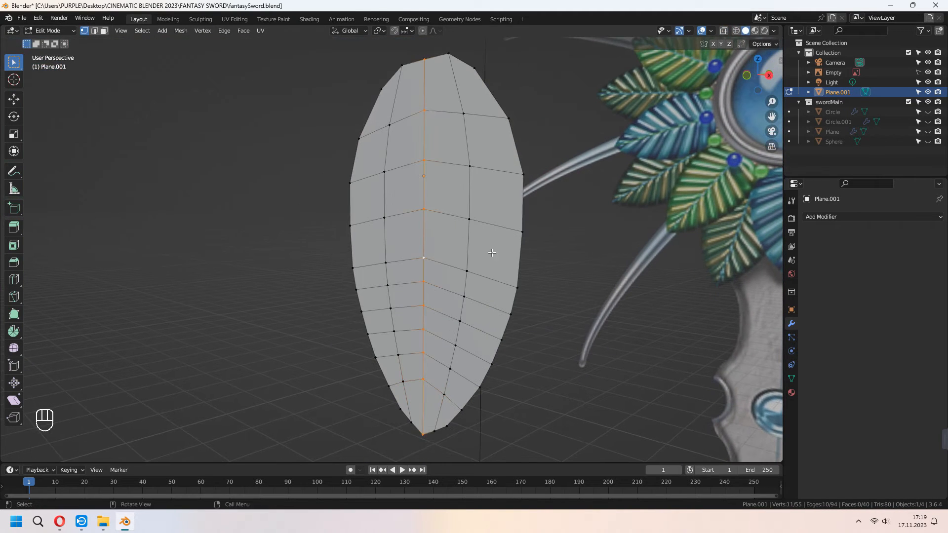
{"action": "middle_click_drag", "start_coordinate": [576, 265], "coordinate": [567, 273]}
{"action": "key", "text": "g"}
{"action": "key", "text": "y"}
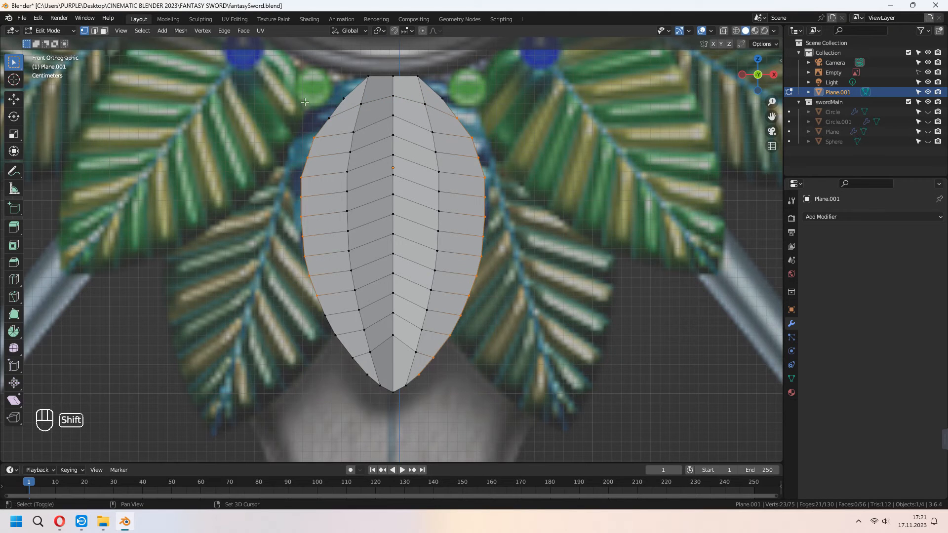
Move the leaf's outline vertices and its tip vertex down along Z, and select the inner lengthwise loop.
{"action": "left_click_drag", "start_coordinate": [316, 124], "coordinate": [345, 85], "text": "shift"}
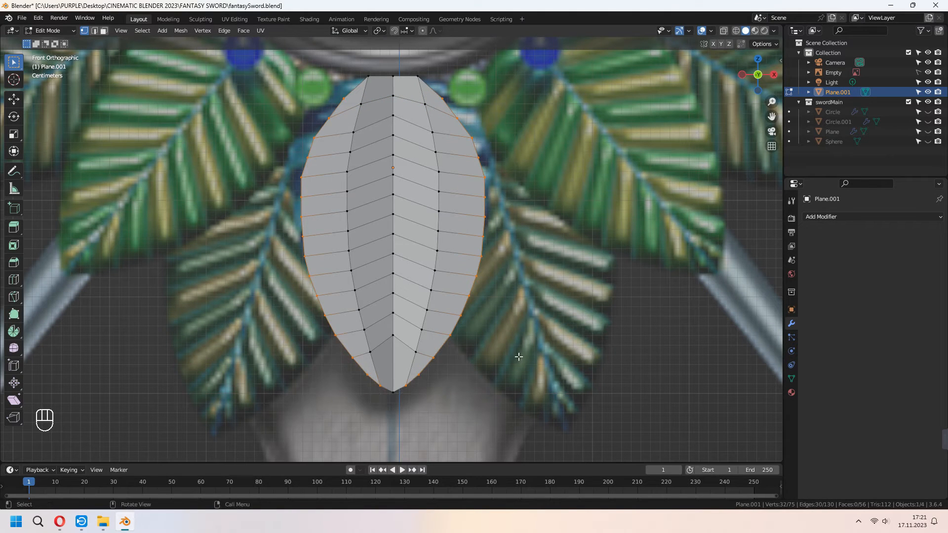
{"action": "key", "text": "g"}
{"action": "key", "text": "z"}
{"action": "left_click", "coordinate": [510, 370]}
{"action": "left_click", "coordinate": [395, 393]}
{"action": "key", "text": "g"}
{"action": "key", "text": "z"}
{"action": "left_click", "coordinate": [396, 408]}
{"action": "left_click", "coordinate": [430, 167], "text": "alt"}
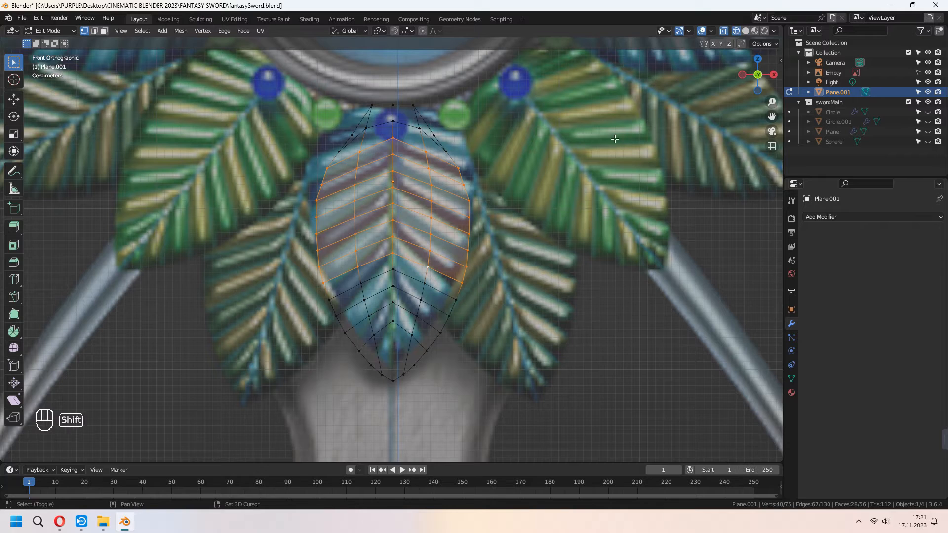
Delete the vertices of the leaf's left half, keeping the centre line and the right half.
{"action": "middle_click_drag", "start_coordinate": [605, 152], "coordinate": [641, 154], "text": "shift"}
{"action": "left_click_drag", "start_coordinate": [300, 64], "coordinate": [415, 414]}
{"action": "key", "text": "x"}
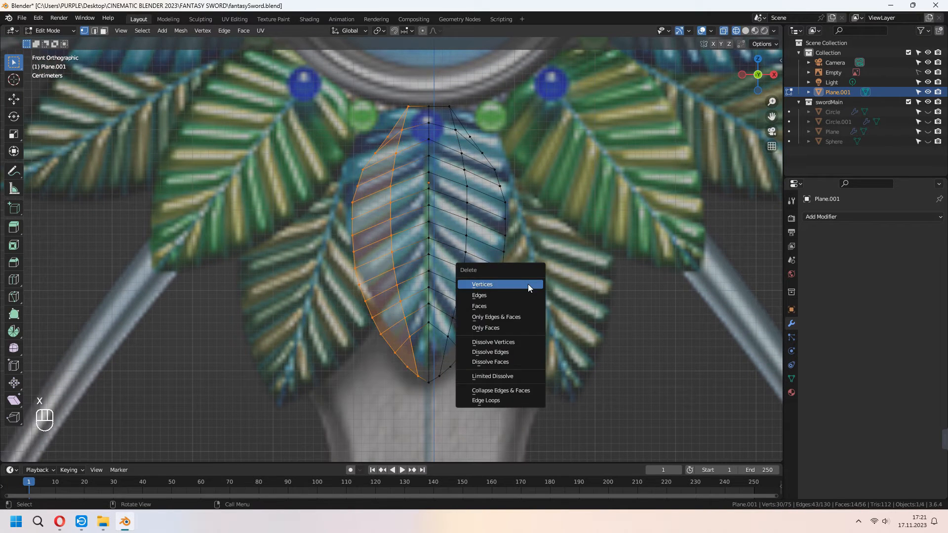
{"action": "left_click", "coordinate": [528, 283]}
Move a vertex on the upper outline of the remaining leaf half to match the reference.
{"action": "key", "text": "Tab"}
{"action": "key", "text": "Tab"}
{"action": "left_click", "coordinate": [470, 136]}
{"action": "key", "text": "g"}
{"action": "left_click", "coordinate": [503, 118]}
Scale the half leaf down slightly along Z and move it along X to fit the reference.
{"action": "key", "text": "Tab"}
{"action": "key", "text": "s"}
{"action": "key", "text": "z"}
{"action": "left_click", "coordinate": [614, 246]}
{"action": "key", "text": "g"}
{"action": "key", "text": "x"}
{"action": "left_click", "coordinate": [638, 236]}
Add an X-axis Mirror modifier with clipping to the leaf, and move all its vertices along X to the centre line.
{"action": "left_click", "coordinate": [848, 217]}
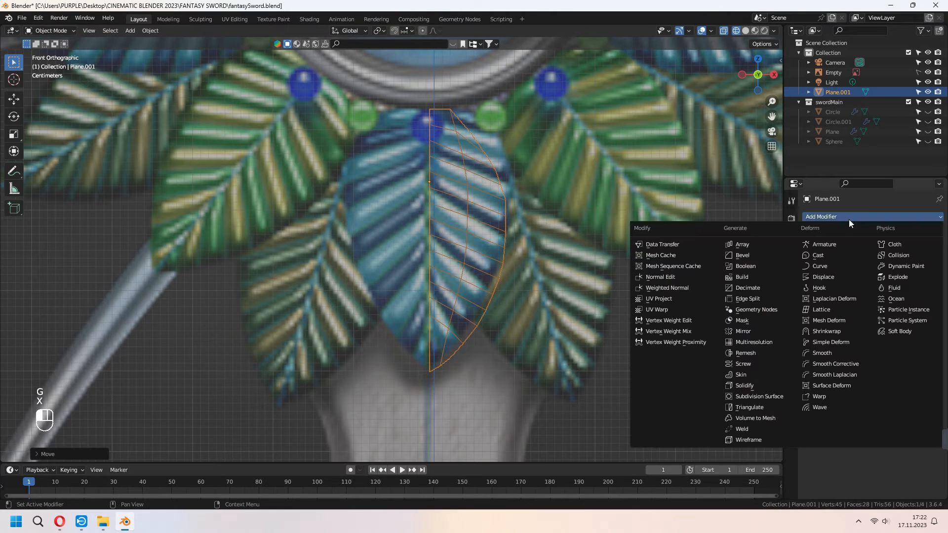
{"action": "left_click", "coordinate": [762, 331]}
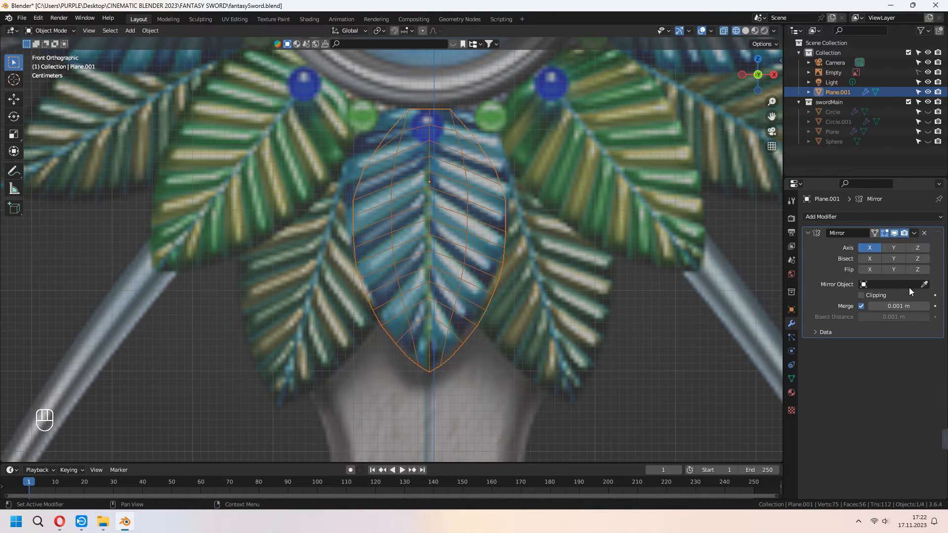
{"action": "key", "text": "Tab"}
{"action": "key", "text": "a"}
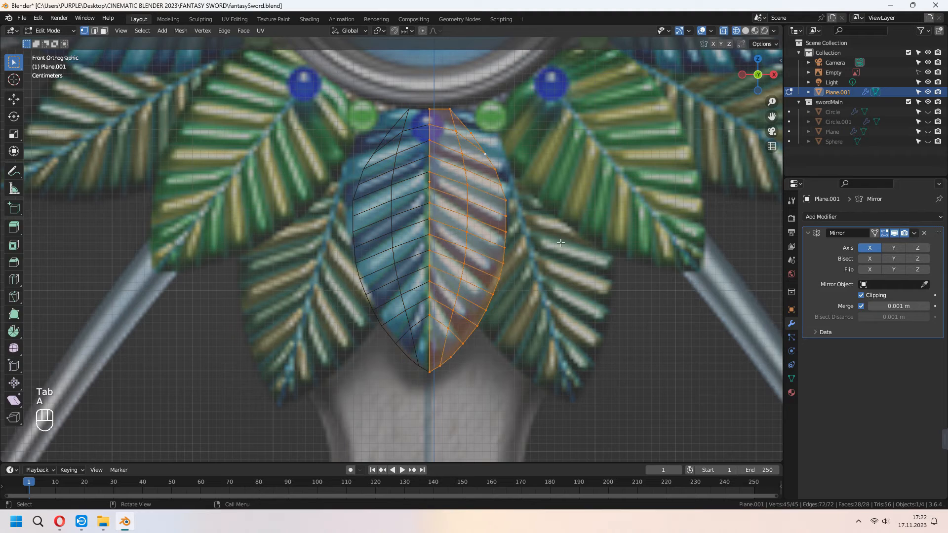
{"action": "key", "text": "g"}
{"action": "key", "text": "x"}
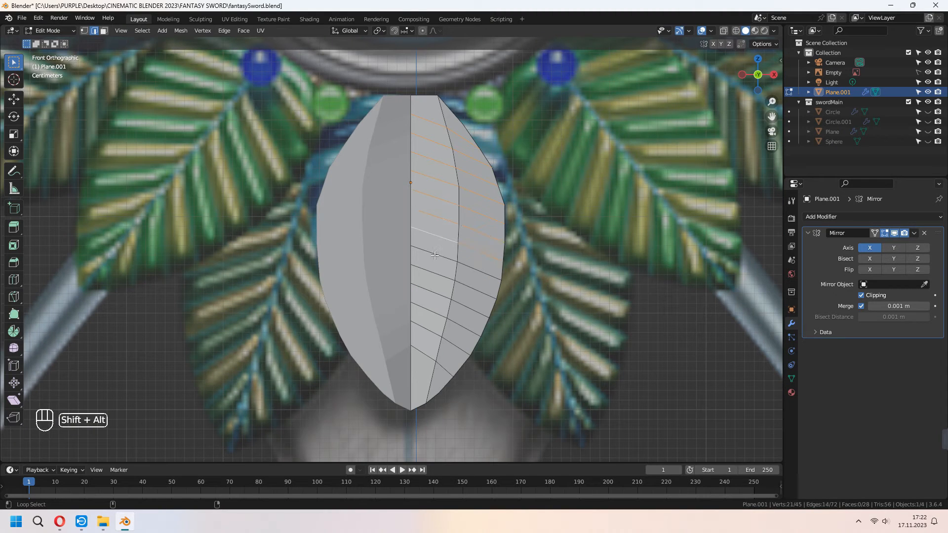
Bevel the leaf's diagonal vein edges, extrude the resulting strips in place and offset them with Shrink/Fatten to form grooves.
{"action": "middle_click_drag", "start_coordinate": [513, 312], "coordinate": [584, 332]}
{"action": "key", "text": "ctrl+b"}
{"action": "left_click", "coordinate": [599, 329]}
{"action": "key", "text": "e"}
{"action": "right_click", "coordinate": [585, 331]}
{"action": "key", "text": "alt+s"}
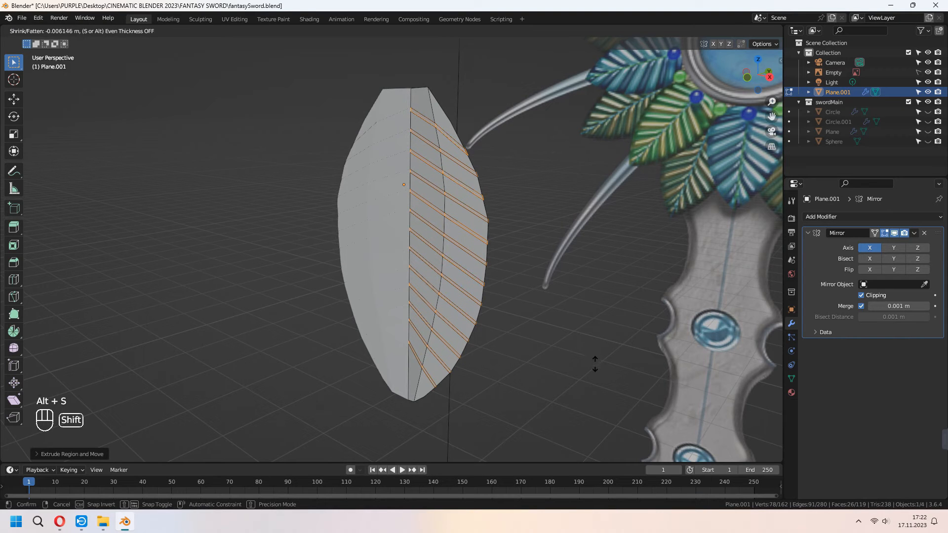
{"action": "left_click", "coordinate": [597, 385]}
Shade the leaf smooth and enable Auto Smooth at 30°.
{"action": "key", "text": "Tab"}
{"action": "middle_click_drag", "start_coordinate": [556, 342], "coordinate": [576, 173]}
{"action": "right_click", "coordinate": [440, 184]}
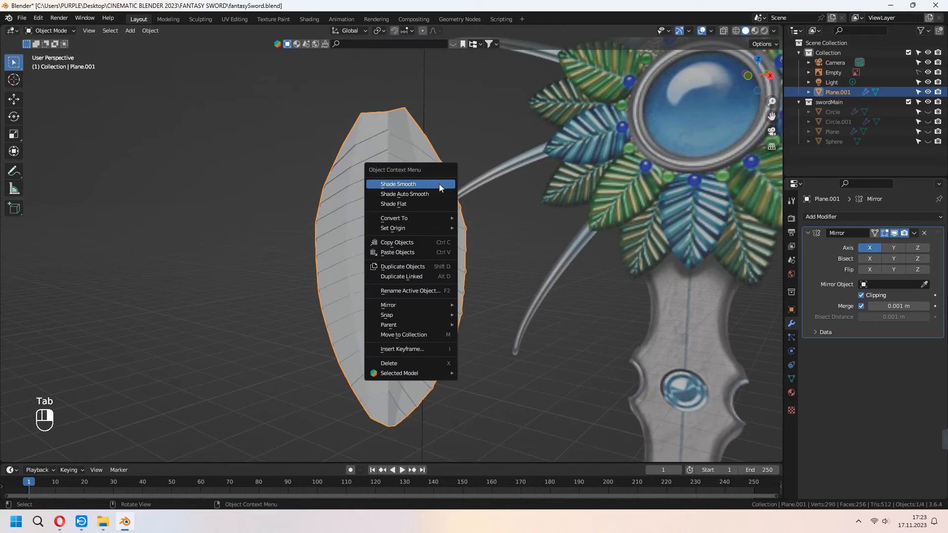
{"action": "left_click", "coordinate": [440, 184]}
{"action": "middle_click_drag", "start_coordinate": [450, 192], "coordinate": [556, 238]}
{"action": "left_click", "coordinate": [791, 379]}
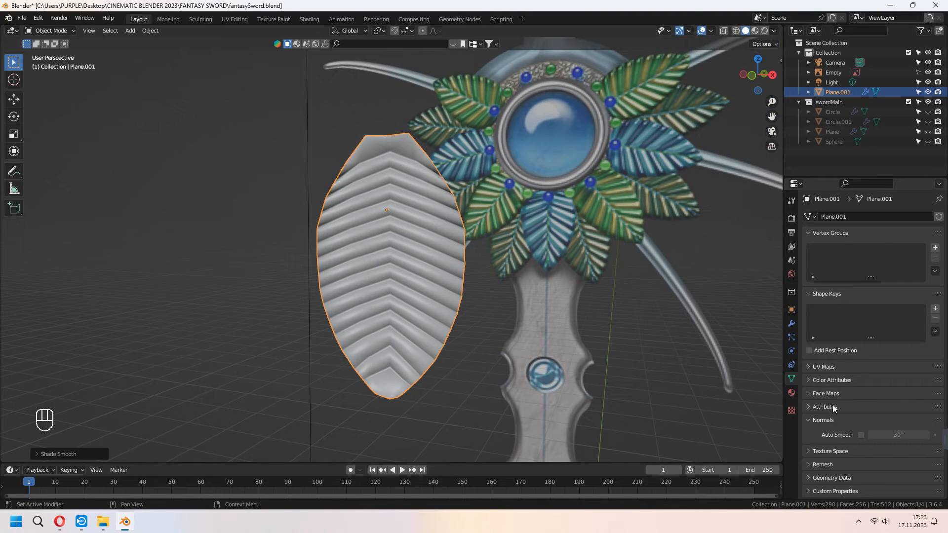
{"action": "left_click", "coordinate": [861, 434]}
Select the leaf's whole half mesh and extrude it slightly to give the leaf thickness.
{"action": "middle_click_drag", "start_coordinate": [657, 348], "coordinate": [555, 296]}
{"action": "key", "text": "Tab"}
{"action": "middle_click_drag", "start_coordinate": [449, 186], "coordinate": [499, 205]}
{"action": "key", "text": "1"}
{"action": "key", "text": "a"}
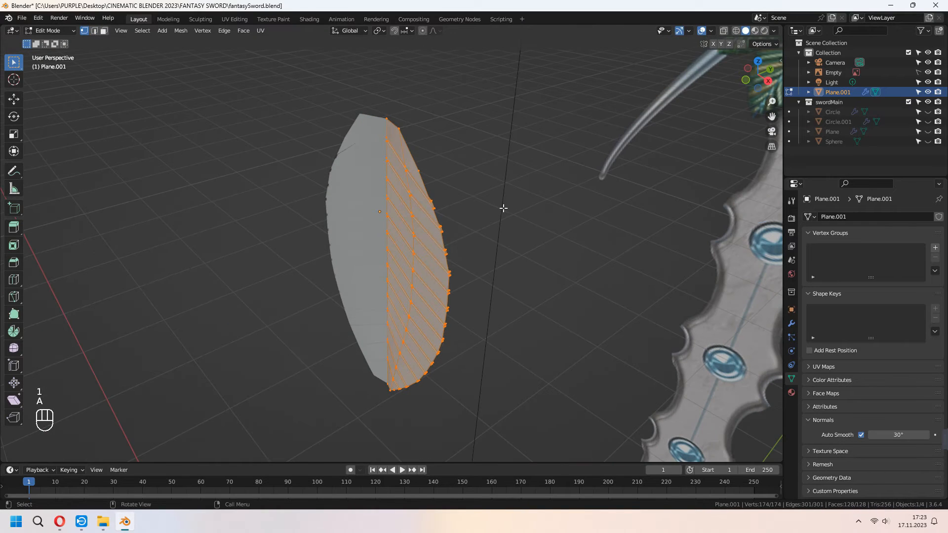
{"action": "key", "text": "e"}
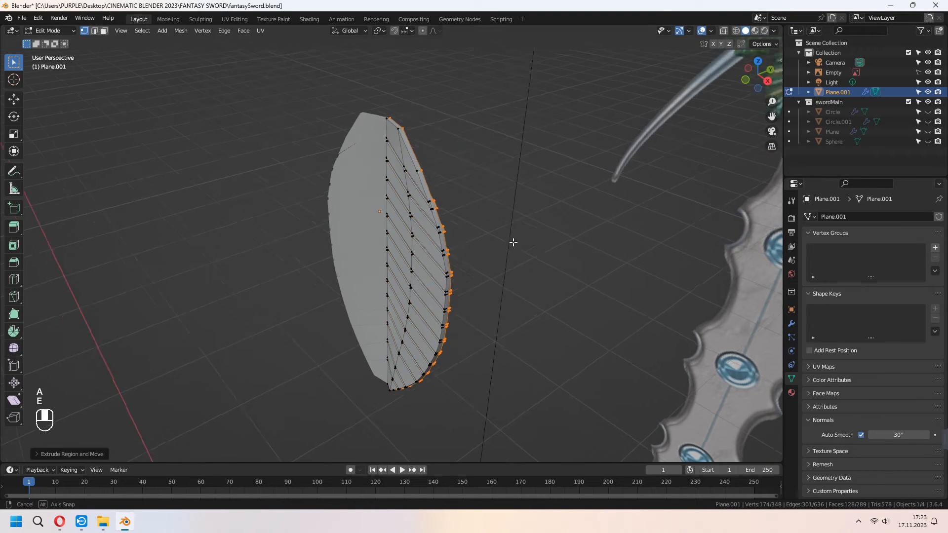
Try a Subdivision Surface modifier on the thickened leaf.
{"action": "left_click", "coordinate": [842, 217]}
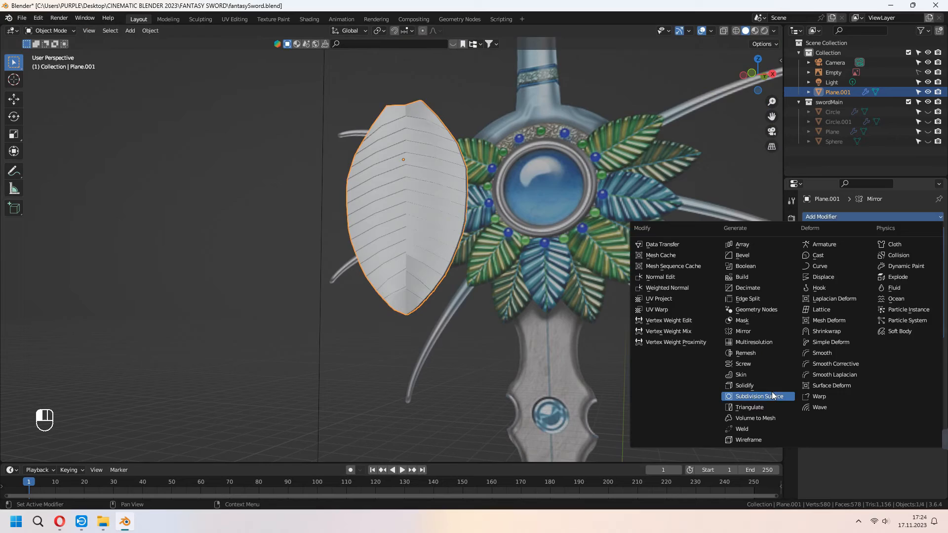
{"action": "left_click", "coordinate": [773, 396]}
{"action": "mouse_move", "coordinate": [572, 335]}
{"action": "middle_mouse_down"}
{"action": "mouse_move", "coordinate": [588, 331]}
{"action": "mouse_move", "coordinate": [582, 344]}
{"action": "middle_mouse_up"}
{"action": "key", "text": "ctrl+z"}
{"action": "key", "text": "ctrl+z"}
Select an edge loop on the leaf and move it along Y.
{"action": "scroll", "coordinate": [481, 181], "scroll_direction": "up", "scroll_amount": 2}
{"action": "middle_click_drag", "start_coordinate": [452, 184], "coordinate": [533, 269]}
{"action": "key", "text": "Tab"}
{"action": "left_click", "coordinate": [413, 171], "text": "alt"}
{"action": "key", "text": "g"}
{"action": "key", "text": "y"}
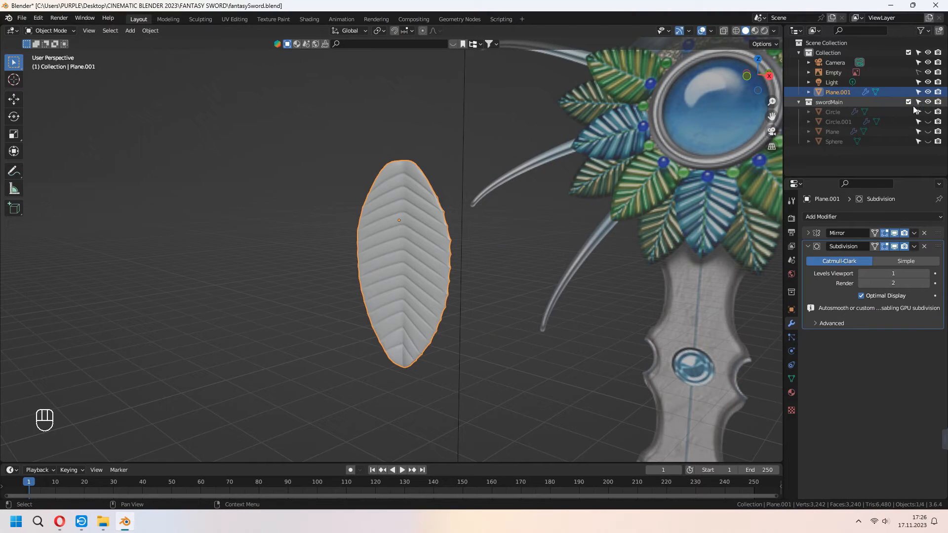
Show the Circle, Circle.001, Plane and Sphere objects of the swordMain collection.
{"action": "left_click", "coordinate": [926, 111]}
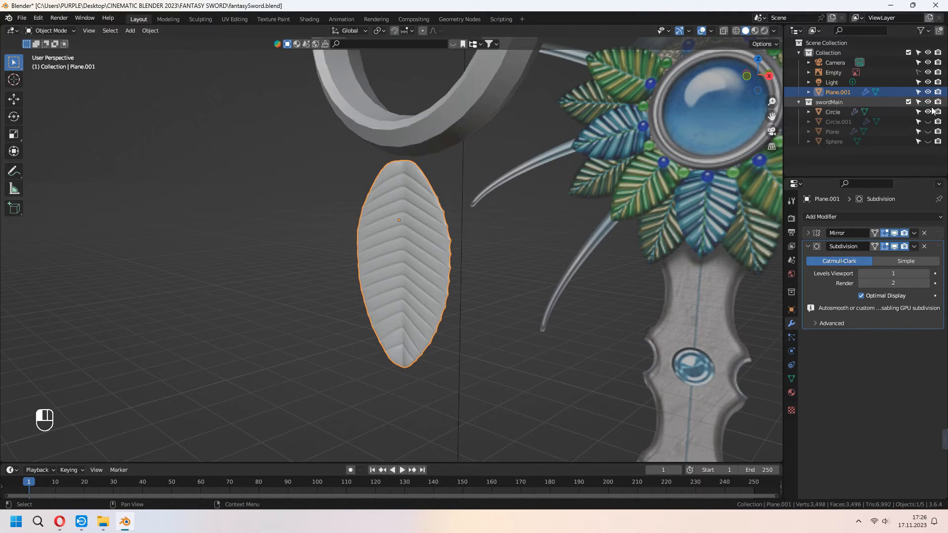
{"action": "left_click", "coordinate": [926, 122]}
{"action": "left_click", "coordinate": [927, 131]}
{"action": "left_click", "coordinate": [927, 141]}
Move the leaf, including along Y and Z, to sit in front of the guard just below its ring.
{"action": "middle_click_drag", "start_coordinate": [481, 287], "coordinate": [463, 221]}
{"action": "key", "text": "g"}
{"action": "left_click", "coordinate": [502, 284]}
{"action": "key", "text": "g"}
{"action": "key", "text": "y"}
{"action": "left_click", "coordinate": [548, 269]}
{"action": "key", "text": "Tab"}
{"action": "key", "text": "Tab"}
{"action": "key", "text": "g"}
{"action": "key", "text": "z"}
{"action": "left_click", "coordinate": [509, 269]}
With smooth proportional editing, move the vertices at the leaf's upper end about 0.006 m along Y.
{"action": "key", "text": "Tab"}
{"action": "left_click_drag", "start_coordinate": [435, 144], "coordinate": [436, 144]}
{"action": "middle_click_drag", "start_coordinate": [521, 224], "coordinate": [493, 205]}
{"action": "key", "text": "g"}
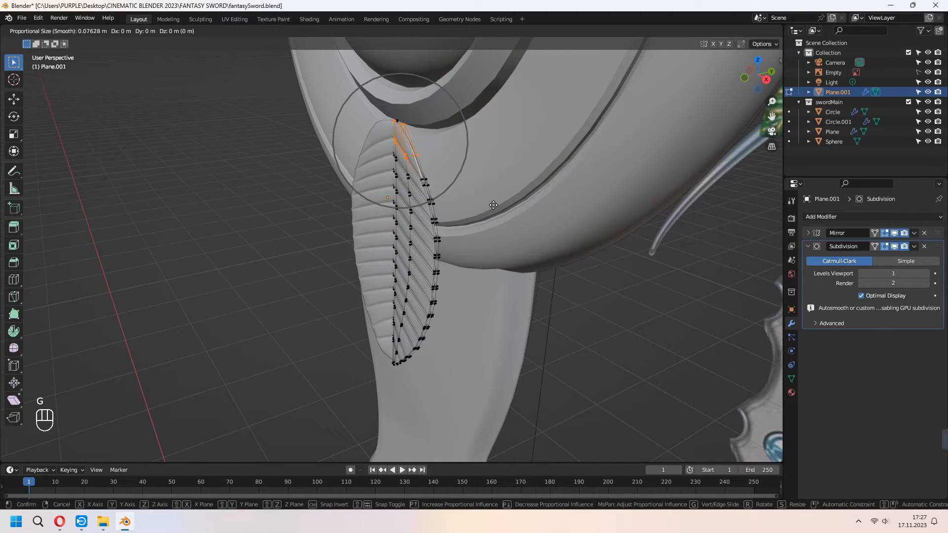
{"action": "scroll", "coordinate": [493, 206], "scroll_direction": "down", "scroll_amount": 4}
{"action": "key", "text": "y"}
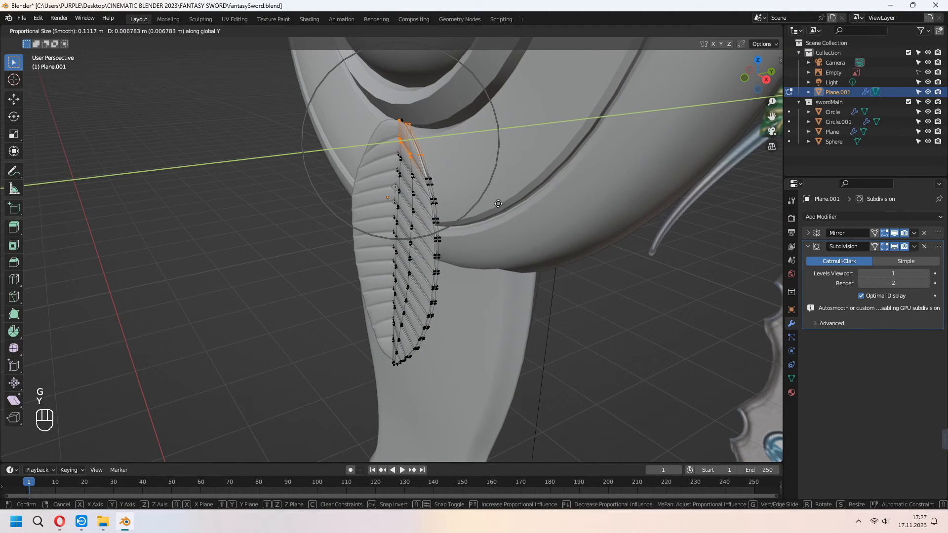
{"action": "scroll", "coordinate": [498, 205], "scroll_direction": "up", "scroll_amount": 3}
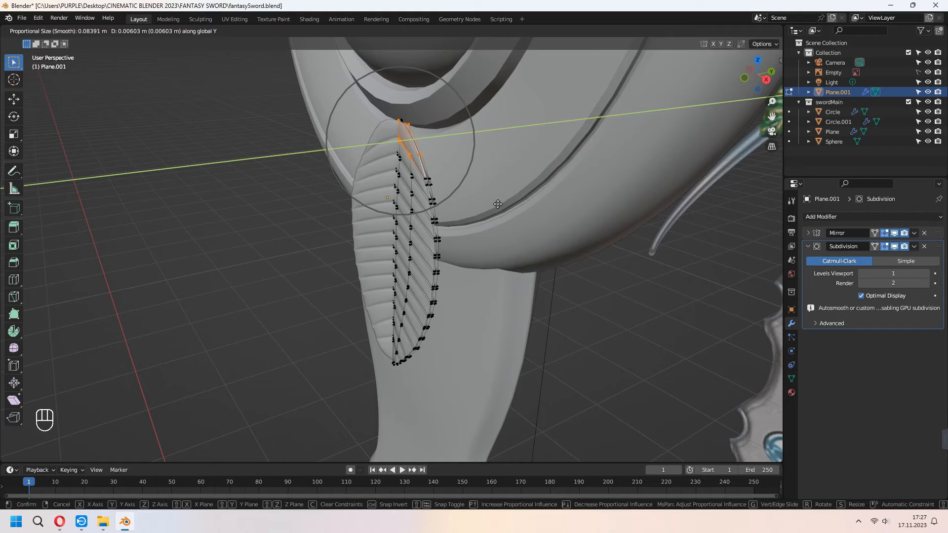
{"action": "left_click", "coordinate": [499, 207]}
Move the vertices at the leaf's lower tip slightly along Y with proportional editing.
{"action": "middle_click_drag", "start_coordinate": [499, 206], "coordinate": [498, 136], "text": "shift"}
{"action": "middle_click_drag", "start_coordinate": [386, 275], "coordinate": [377, 274]}
{"action": "left_click_drag", "start_coordinate": [377, 268], "coordinate": [460, 313]}
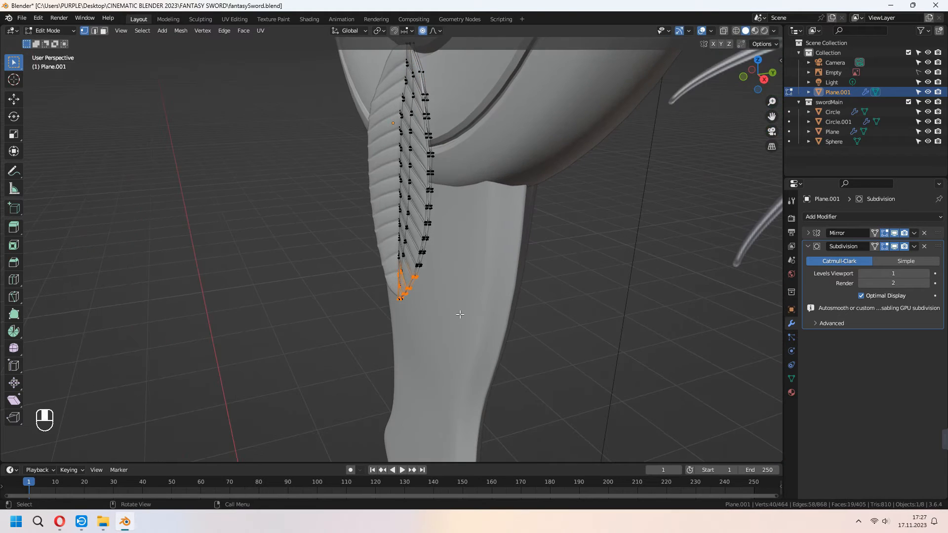
{"action": "key", "text": "g"}
{"action": "key", "text": "y"}
{"action": "left_click", "coordinate": [463, 315]}
Select the leaf's middle vertex rows and, in side view, move them along Y with a wider proportional falloff.
{"action": "middle_click_drag", "start_coordinate": [463, 315], "coordinate": [451, 300]}
{"action": "middle_click_drag", "start_coordinate": [406, 250], "coordinate": [444, 250]}
{"action": "left_click_drag", "start_coordinate": [380, 157], "coordinate": [496, 223]}
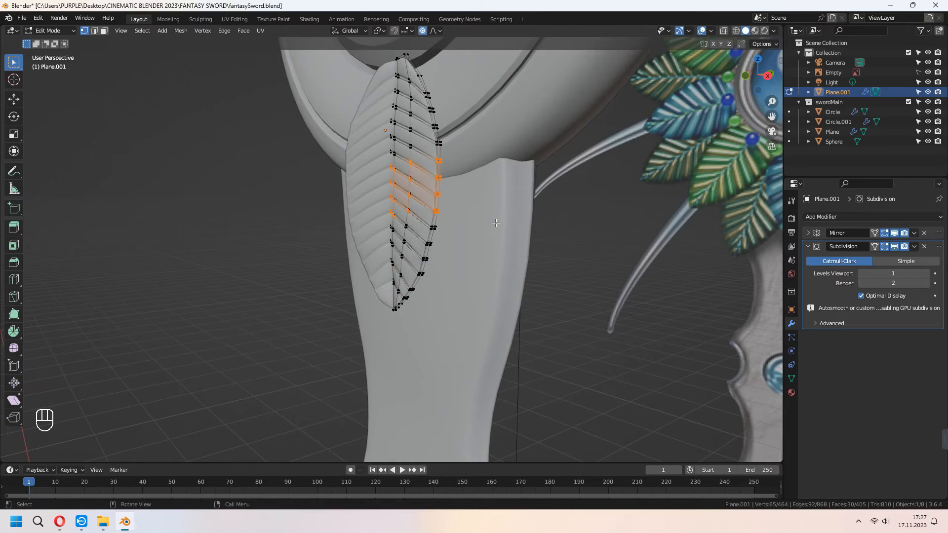
{"action": "key", "text": "KP_3"}
{"action": "middle_click_drag", "start_coordinate": [518, 224], "coordinate": [529, 259], "text": "shift"}
{"action": "key", "text": "g"}
{"action": "scroll", "coordinate": [554, 201], "scroll_direction": "down", "scroll_amount": 8}
{"action": "scroll", "coordinate": [553, 201], "scroll_direction": "down", "scroll_amount": 1}
{"action": "key", "text": "y"}
{"action": "left_click", "coordinate": [552, 201]}
Select vertices in the leaf's lower part and move them along Y in several passes with adjusted proportional falloff to curve the leaf.
{"action": "left_click_drag", "start_coordinate": [450, 302], "coordinate": [428, 350]}
{"action": "key", "text": "g"}
{"action": "scroll", "coordinate": [508, 323], "scroll_direction": "up", "scroll_amount": 2}
{"action": "scroll", "coordinate": [509, 323], "scroll_direction": "up", "scroll_amount": 4}
{"action": "key", "text": "y"}
{"action": "left_click", "coordinate": [506, 321]}
{"action": "key", "text": "g"}
{"action": "key", "text": "y"}
{"action": "left_click", "coordinate": [527, 315]}
{"action": "scroll", "coordinate": [435, 353], "scroll_direction": "up", "scroll_amount": 9}
{"action": "key", "text": "g"}
{"action": "key", "text": "y"}
{"action": "key", "text": "Tab"}
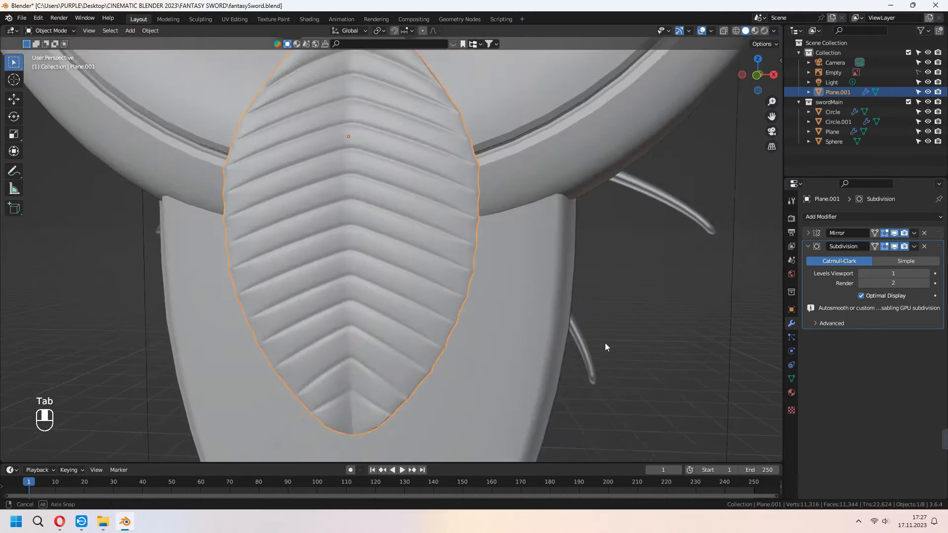
In front wireframe view, duplicate the centre leaf and rotate the copy towards the green leaf on its right.
{"action": "scroll", "coordinate": [605, 343], "scroll_direction": "down", "scroll_amount": 3}
{"action": "left_click", "coordinate": [723, 31]}
{"action": "left_click", "coordinate": [722, 30]}
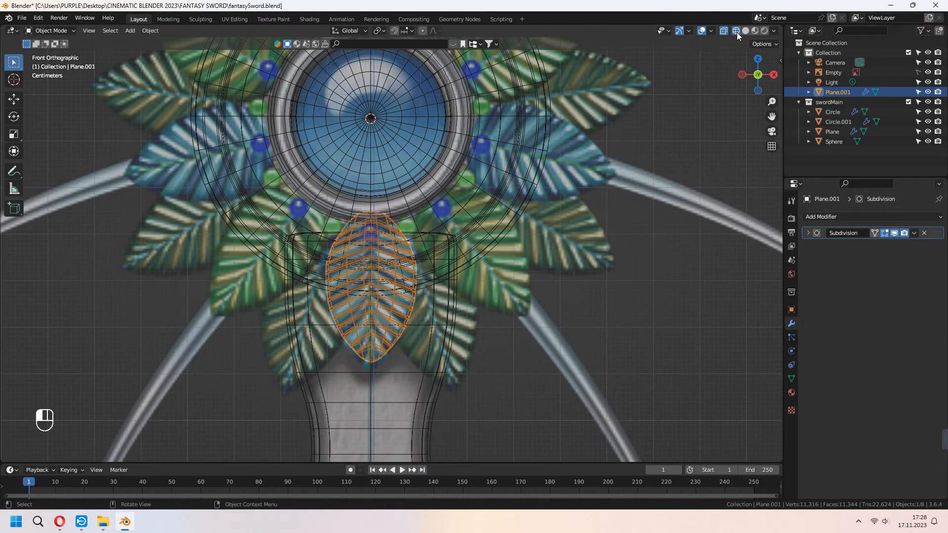
{"action": "middle_click_drag", "start_coordinate": [539, 296], "coordinate": [550, 321], "text": "shift"}
{"action": "key", "text": "shift+d"}
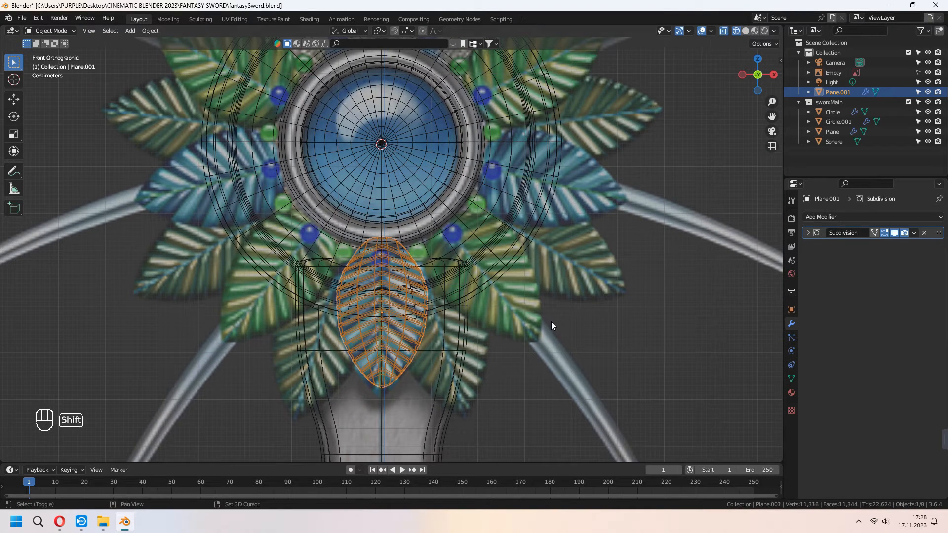
{"action": "left_click", "coordinate": [616, 324]}
{"action": "key", "text": "r"}
{"action": "left_click", "coordinate": [560, 313]}
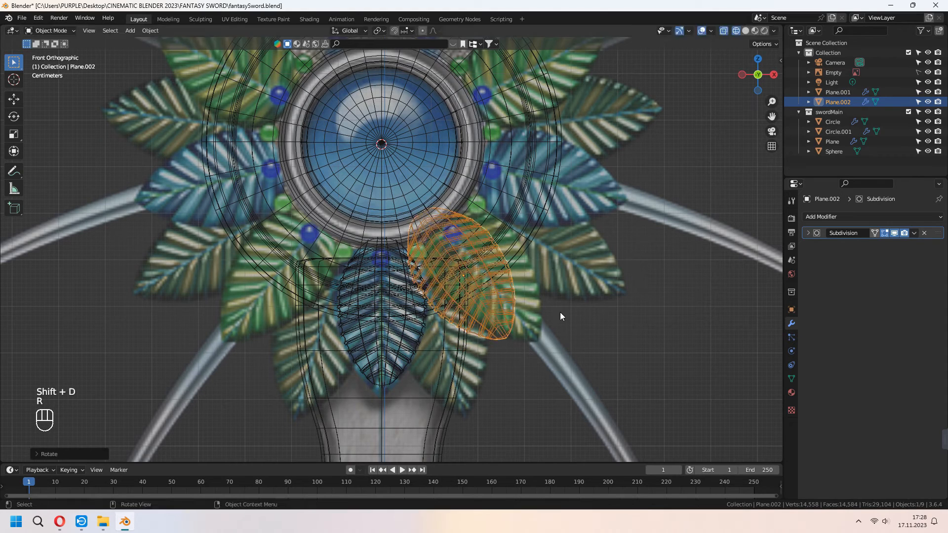
Move and enlarge the copied leaf to cover the green leaf in the reference.
{"action": "key", "text": "g"}
{"action": "left_click", "coordinate": [571, 309]}
{"action": "key", "text": "s"}
{"action": "left_click", "coordinate": [582, 292]}
{"action": "key", "text": "g"}
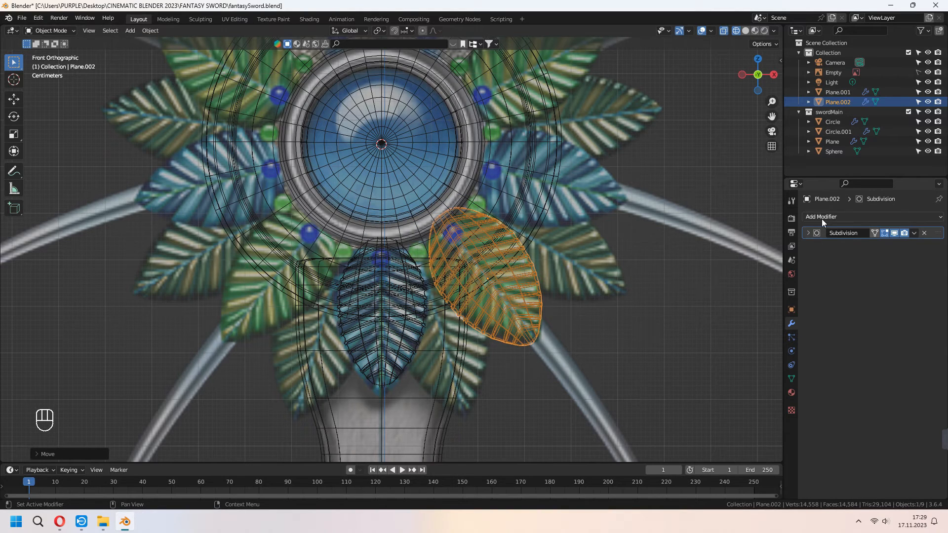
Mirror the copied leaf on X with the centre leaf Plane.001 as mirror object, and move the pair slightly inward.
{"action": "left_click", "coordinate": [822, 218]}
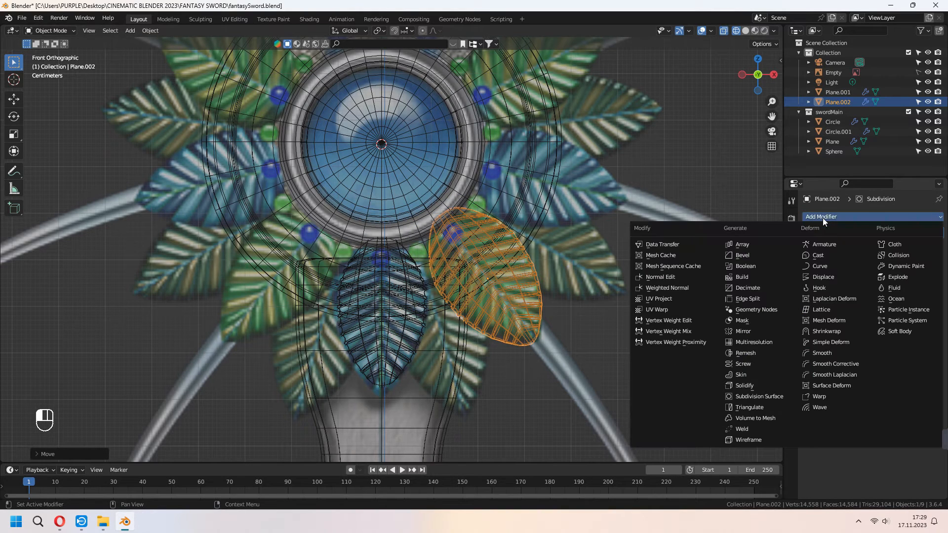
{"action": "left_click", "coordinate": [764, 327]}
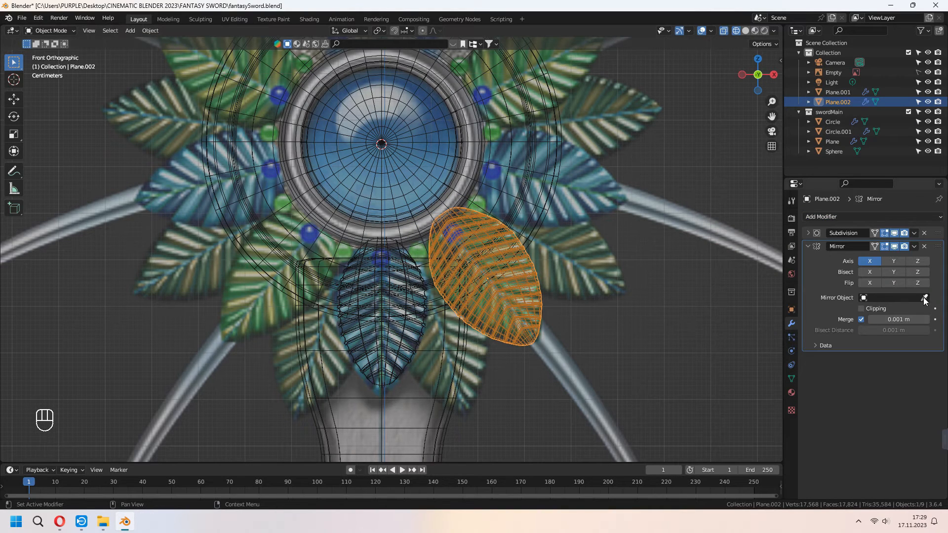
{"action": "left_click", "coordinate": [403, 362]}
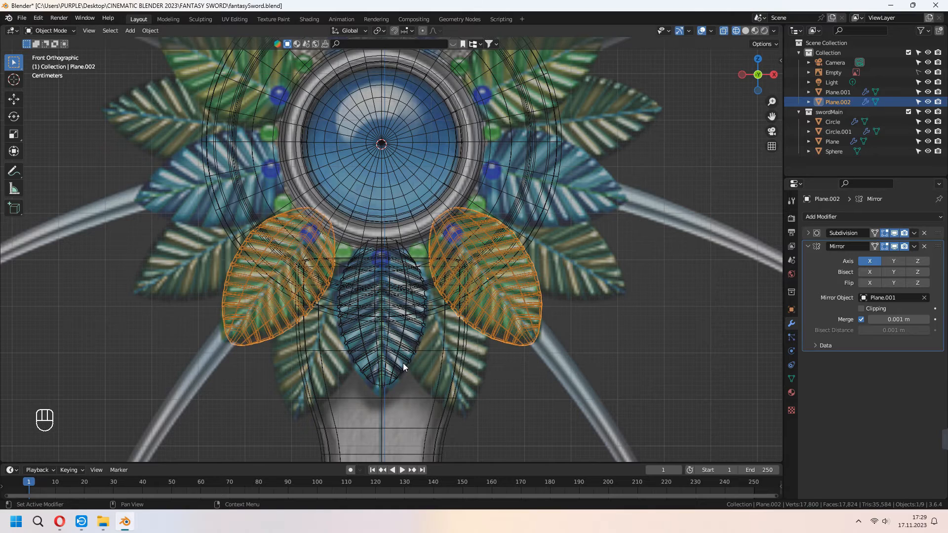
{"action": "key", "text": "g"}
{"action": "left_click", "coordinate": [539, 306]}
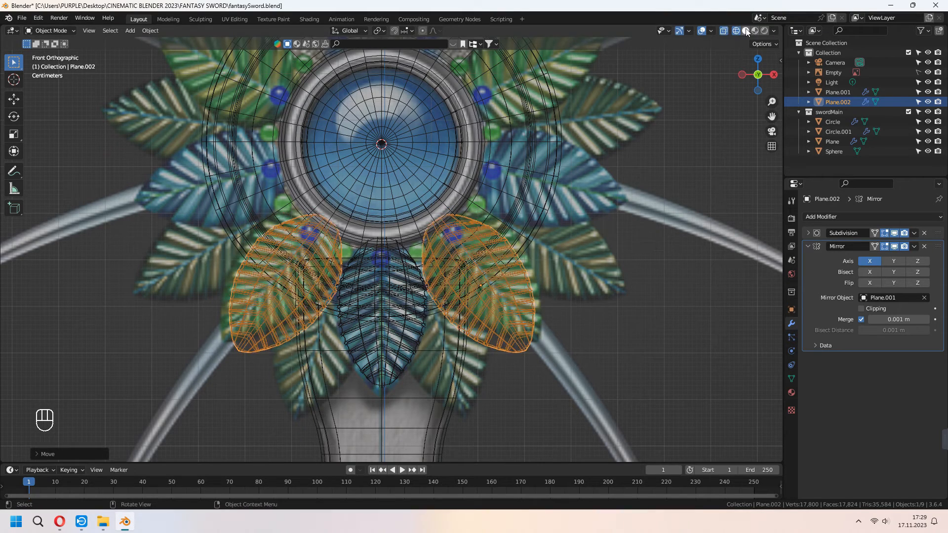
Duplicate the mirrored leaf pair, and rotate and move the copy over the blue side leaves in the front view.
{"action": "key", "text": "shift+z"}
{"action": "middle_click_drag", "start_coordinate": [595, 256], "coordinate": [581, 287], "text": "shift"}
{"action": "left_click", "coordinate": [735, 31]}
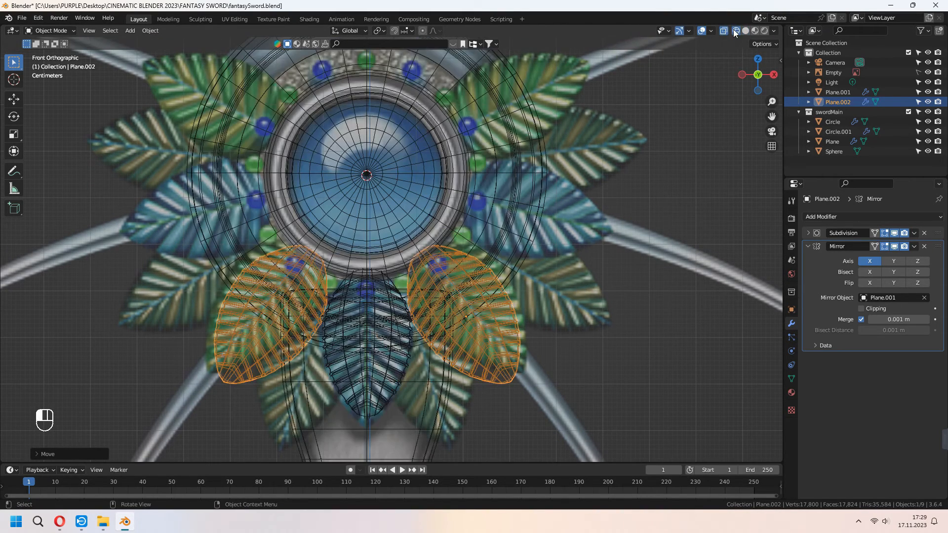
{"action": "middle_click_drag", "start_coordinate": [668, 186], "coordinate": [623, 232]}
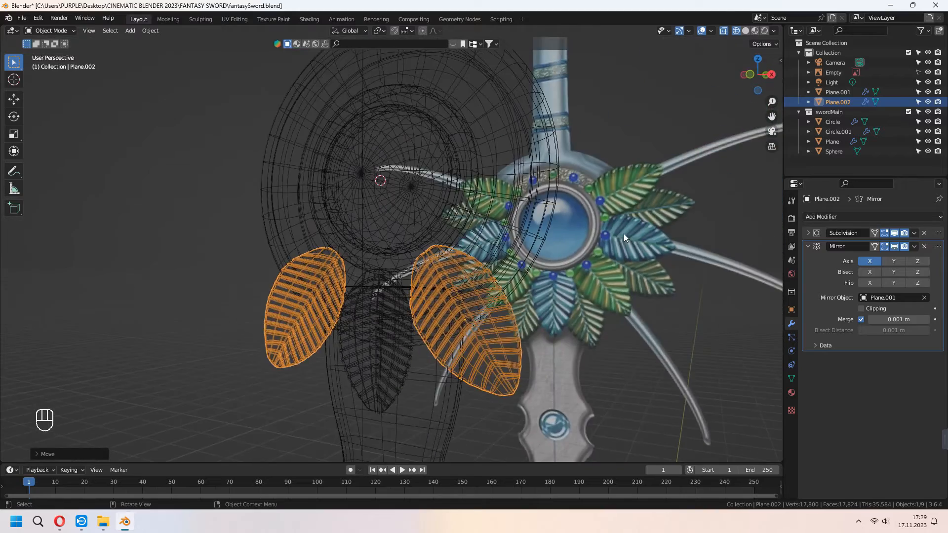
{"action": "key", "text": "KP_1"}
{"action": "key", "text": "shift+d"}
{"action": "left_click", "coordinate": [633, 224]}
{"action": "key", "text": "r"}
{"action": "left_click", "coordinate": [684, 213]}
{"action": "key", "text": "g"}
{"action": "left_click", "coordinate": [679, 247]}
{"action": "key", "text": "r"}
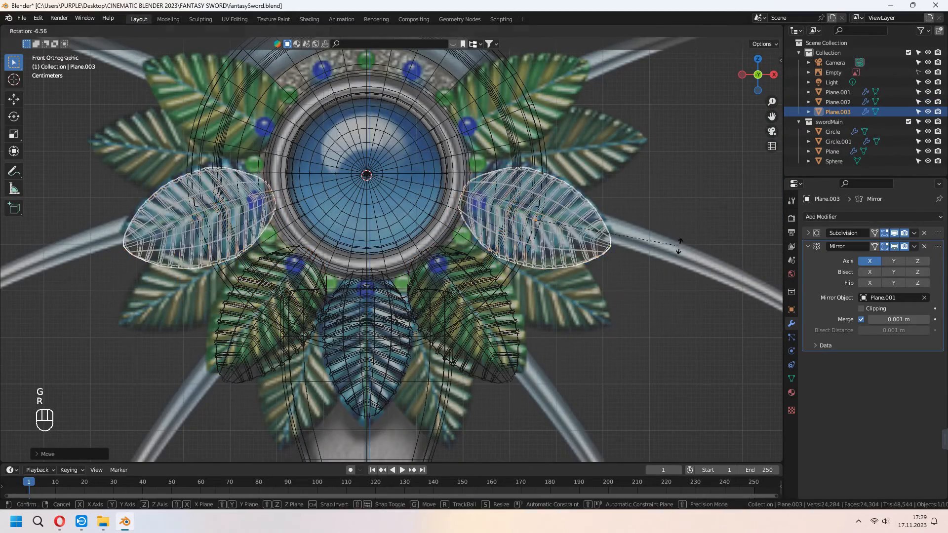
{"action": "left_click", "coordinate": [673, 251]}
Duplicate the side leaf pair, and rotate and move the copy over the upper green leaves.
{"action": "key", "text": "shift+d"}
{"action": "left_click", "coordinate": [651, 231]}
{"action": "key", "text": "r"}
{"action": "left_click", "coordinate": [650, 159]}
{"action": "key", "text": "g"}
{"action": "left_click", "coordinate": [645, 202]}
{"action": "key", "text": "r"}
{"action": "left_click", "coordinate": [639, 211]}
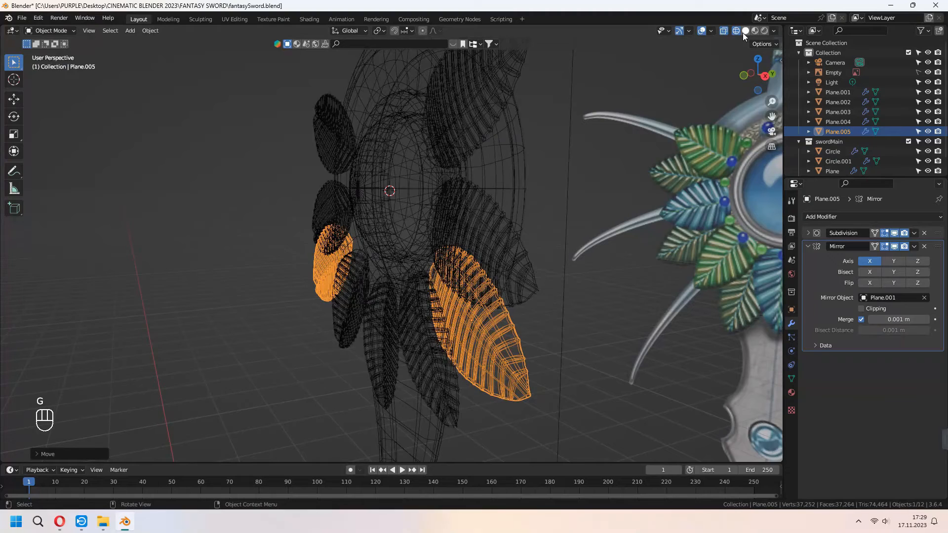
In solid shading with X-ray off, widen the upper end of the centre leaf along X with proportional editing.
{"action": "left_click", "coordinate": [724, 31]}
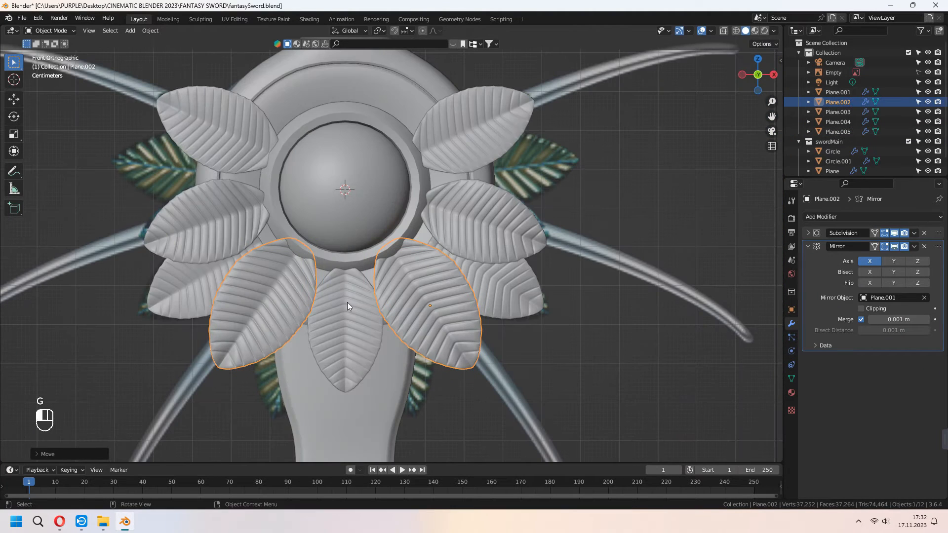
{"action": "left_click", "coordinate": [348, 304]}
{"action": "key", "text": "Tab"}
{"action": "key", "text": "s"}
{"action": "key", "text": "x"}
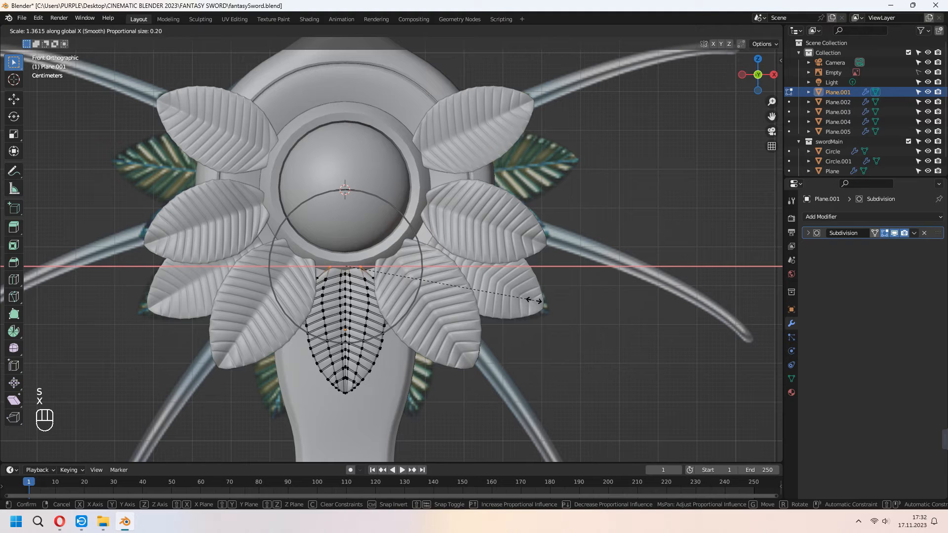
{"action": "left_click", "coordinate": [558, 299]}
{"action": "key", "text": "Tab"}
Widen the inner end of the middle side leaf along Z with proportional editing.
{"action": "left_click", "coordinate": [489, 222]}
{"action": "key", "text": "Tab"}
{"action": "key", "text": "s"}
{"action": "key", "text": "z"}
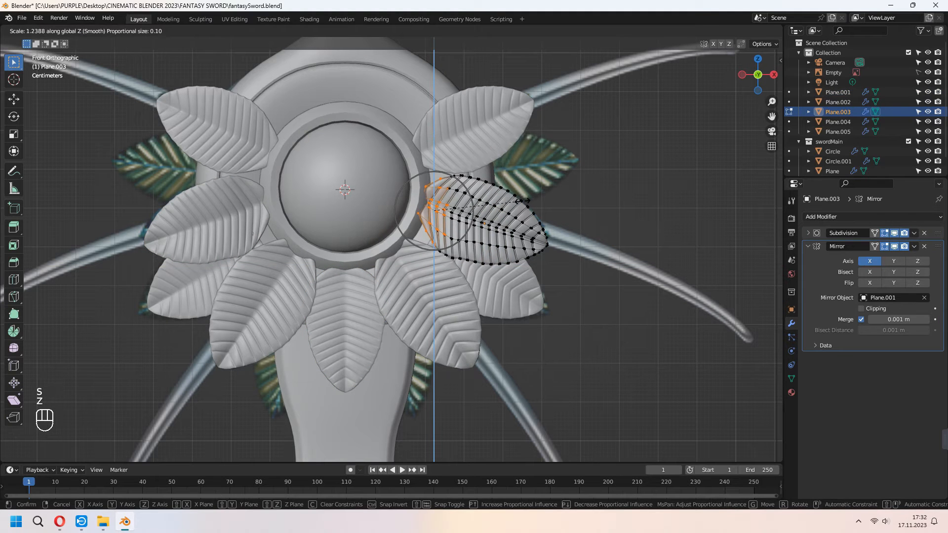
{"action": "left_click", "coordinate": [529, 200]}
{"action": "key", "text": "Tab"}
Enlarge the inner end of the upper side leaf with proportional editing and reposition the leaf pair in the front view.
{"action": "left_click", "coordinate": [474, 143]}
{"action": "key", "text": "Tab"}
{"action": "key", "text": "s"}
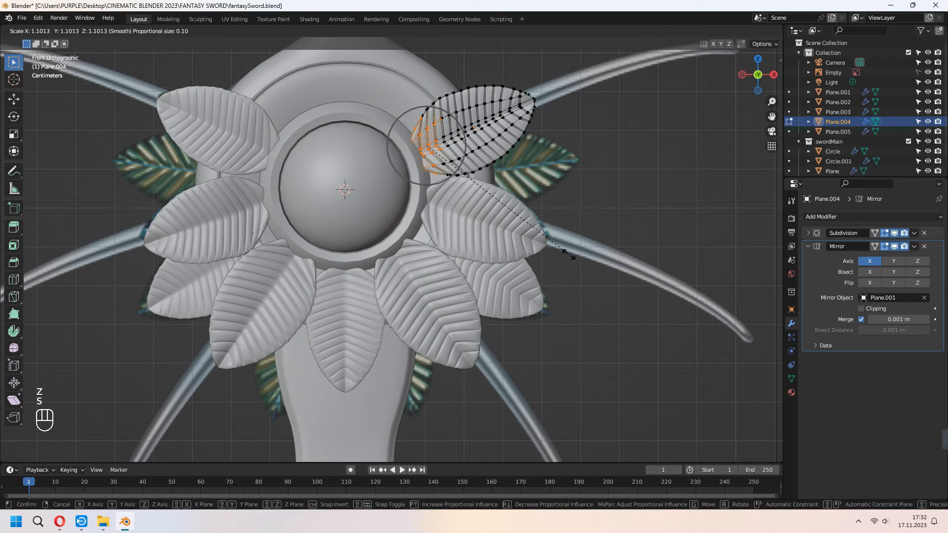
{"action": "left_click", "coordinate": [597, 211]}
{"action": "key", "text": "Tab"}
{"action": "key", "text": "g"}
{"action": "left_click", "coordinate": [598, 219]}
{"action": "middle_click_drag", "start_coordinate": [612, 236], "coordinate": [599, 247]}
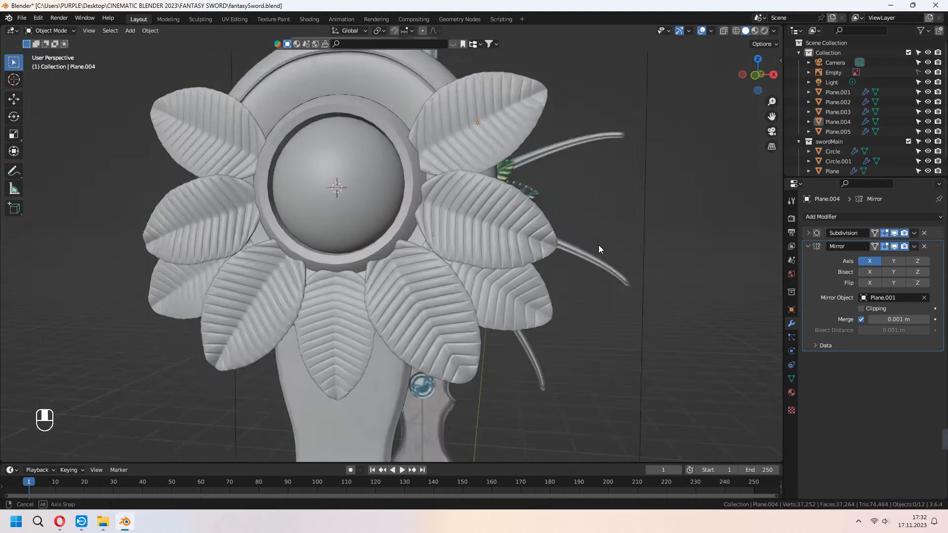
Duplicate the lower rear side leaf pair, place the copy between the upper and middle side leaves and shift it along Y behind them.
{"action": "left_click", "coordinate": [518, 296]}
{"action": "key", "text": "Tab"}
{"action": "key", "text": "KP_1"}
{"action": "key", "text": "g"}
{"action": "left_click", "coordinate": [467, 291]}
{"action": "middle_click_drag", "start_coordinate": [467, 295], "coordinate": [423, 328]}
{"action": "key", "text": "g"}
{"action": "key", "text": "y"}
{"action": "scroll", "coordinate": [445, 328], "scroll_direction": "down", "scroll_amount": 7}
{"action": "left_click", "coordinate": [445, 326]}
Add a mesh circle at the centre of the guard's central sphere and rotate it 90° about X.
{"action": "key", "text": "Tab"}
{"action": "left_click", "coordinate": [444, 291]}
{"action": "key", "text": "Tab"}
{"action": "left_click", "coordinate": [421, 268]}
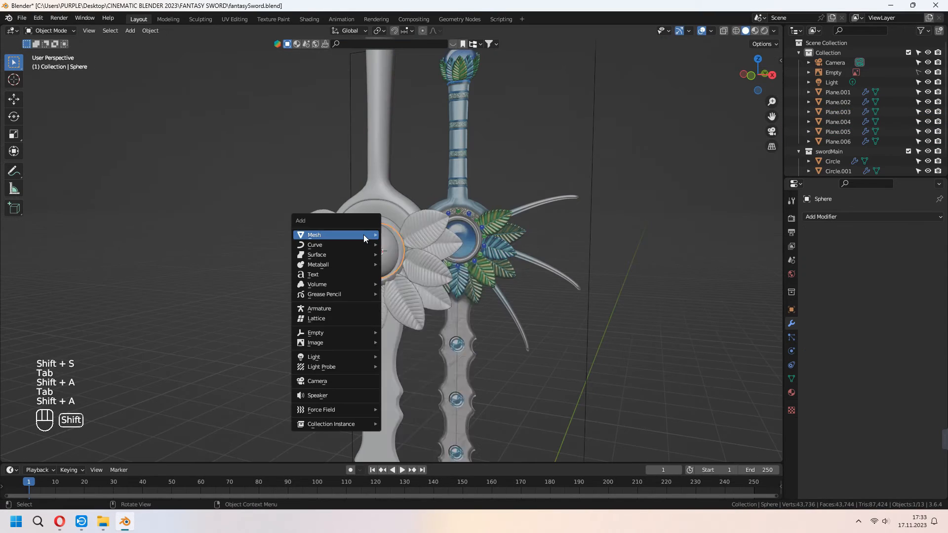
{"action": "mouse_move", "coordinate": [365, 235]}
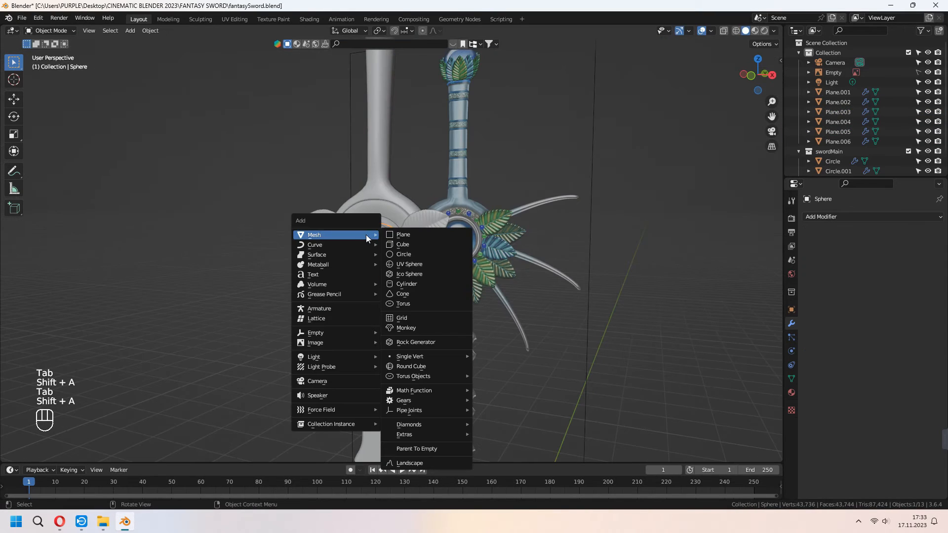
{"action": "left_click", "coordinate": [412, 253]}
{"action": "key", "text": "r"}
{"action": "key", "text": "x"}
{"action": "key", "text": "9"}
{"action": "key", "text": "0"}
{"action": "key", "text": "Return"}
{"action": "key", "text": "Tab"}
{"action": "key", "text": "Tab"}
Scale the circle down to bead size and move it along Y in front of the central sphere.
{"action": "key", "text": "s"}
{"action": "left_click", "coordinate": [404, 267]}
{"action": "key", "text": "g"}
{"action": "key", "text": "y"}
{"action": "left_click", "coordinate": [390, 270]}
{"action": "key", "text": "s"}
{"action": "left_click", "coordinate": [420, 276]}
{"action": "scroll", "coordinate": [452, 327], "scroll_direction": "up", "scroll_amount": 5}
{"action": "key", "text": "s"}
{"action": "left_click", "coordinate": [434, 306]}
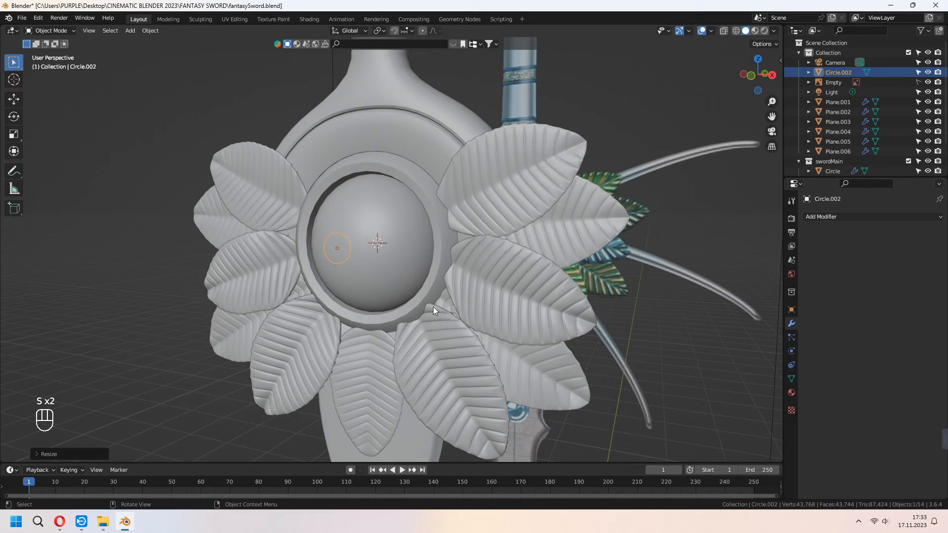
In wireframe front view, scale and move the circle over the upper blue bead of the reference image.
{"action": "key", "text": "KP_1"}
{"action": "left_click", "coordinate": [723, 31]}
{"action": "left_click", "coordinate": [736, 30]}
{"action": "key", "text": "s"}
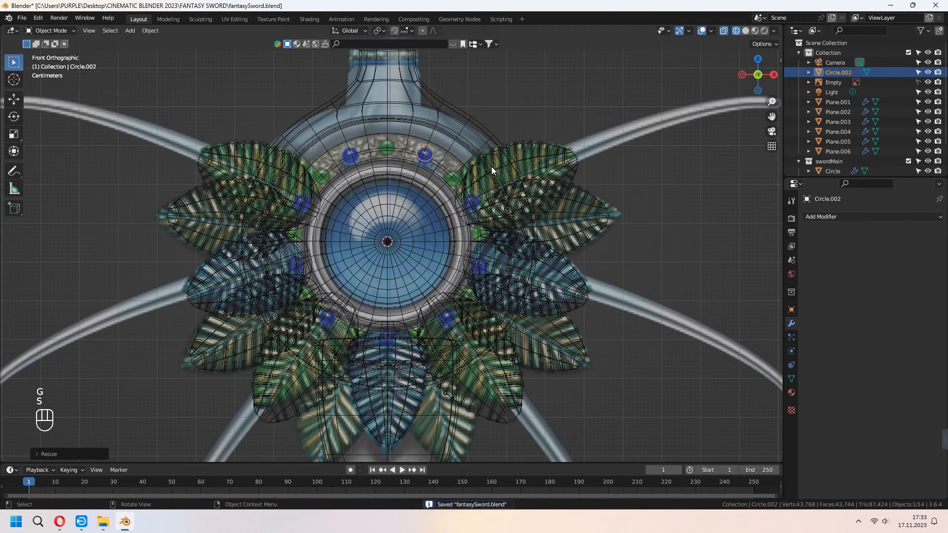
{"action": "key", "text": "g"}
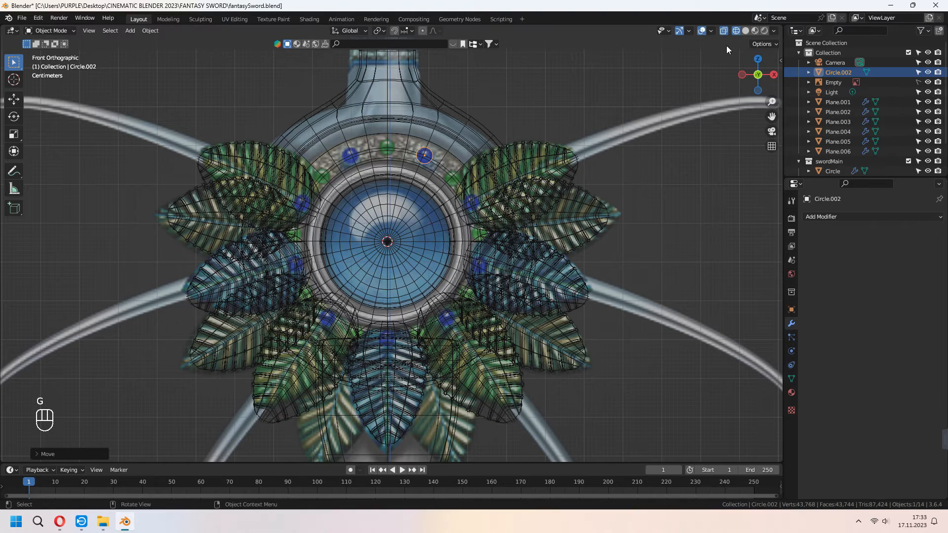
In solid shading, extrude the whole circle along Y into a short tube and add a loop cut around it.
{"action": "left_click", "coordinate": [745, 31]}
{"action": "middle_click_drag", "start_coordinate": [616, 246], "coordinate": [487, 276]}
{"action": "key", "text": "Tab"}
{"action": "key", "text": "a"}
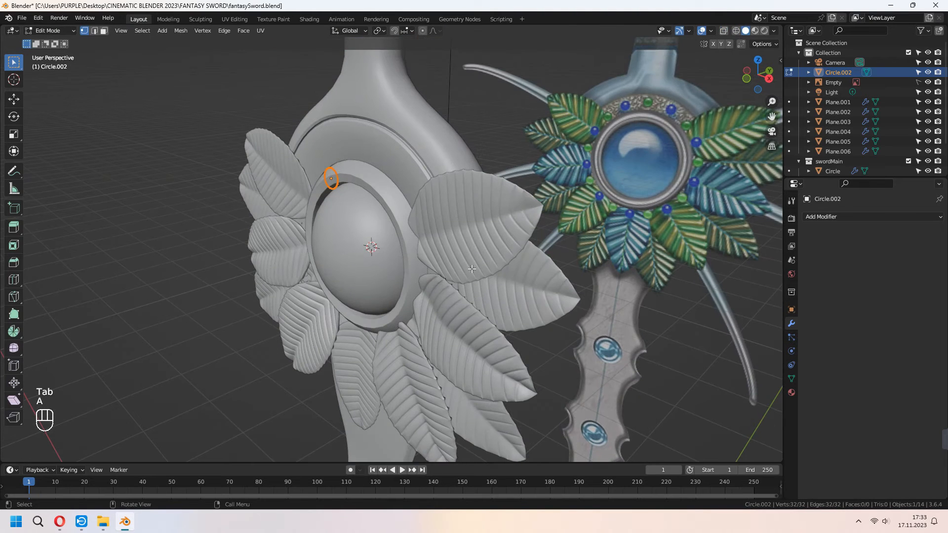
{"action": "scroll", "coordinate": [471, 269], "scroll_direction": "up", "scroll_amount": 2}
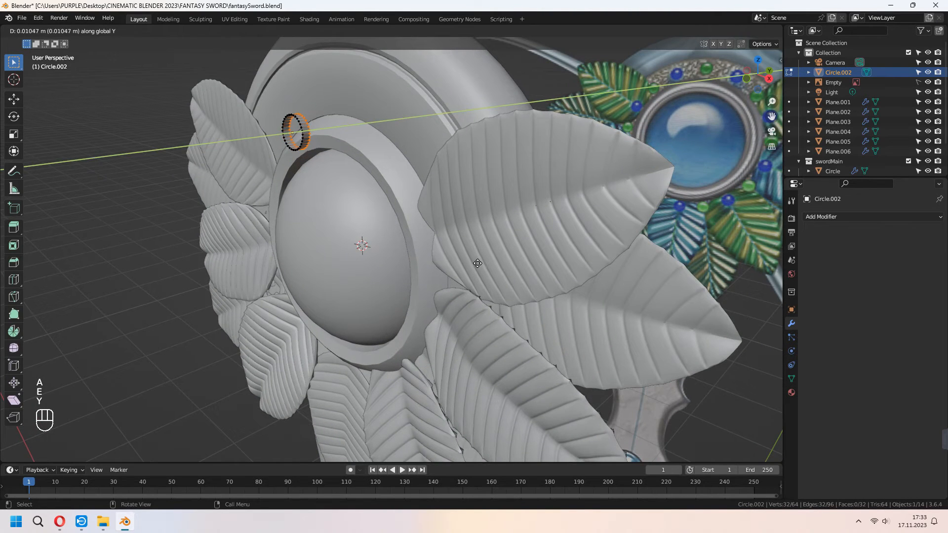
{"action": "left_click", "coordinate": [480, 261]}
{"action": "scroll", "coordinate": [291, 198], "scroll_direction": "up", "scroll_amount": 4}
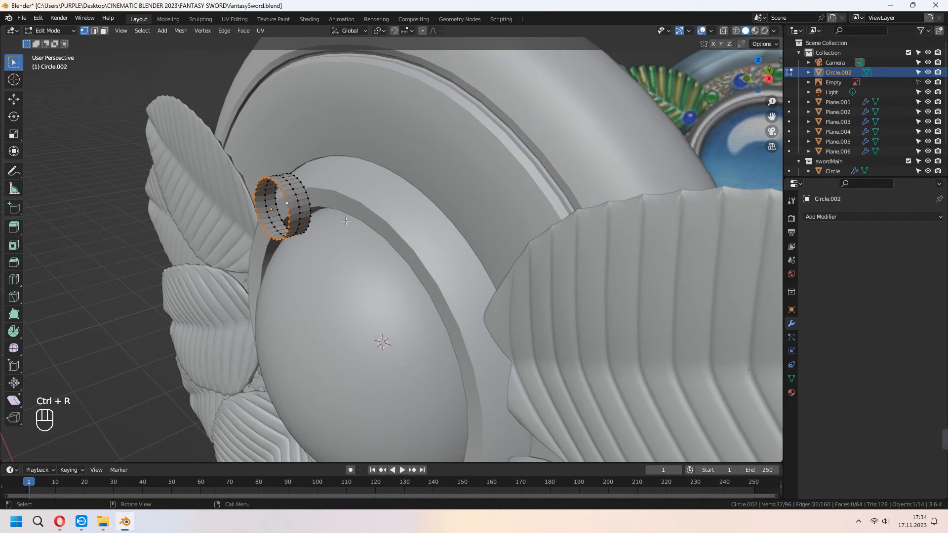
Shrink the bead's front ring, close it with a face to round the bead, and shade the object smooth.
{"action": "key", "text": "s"}
{"action": "left_click", "coordinate": [413, 221]}
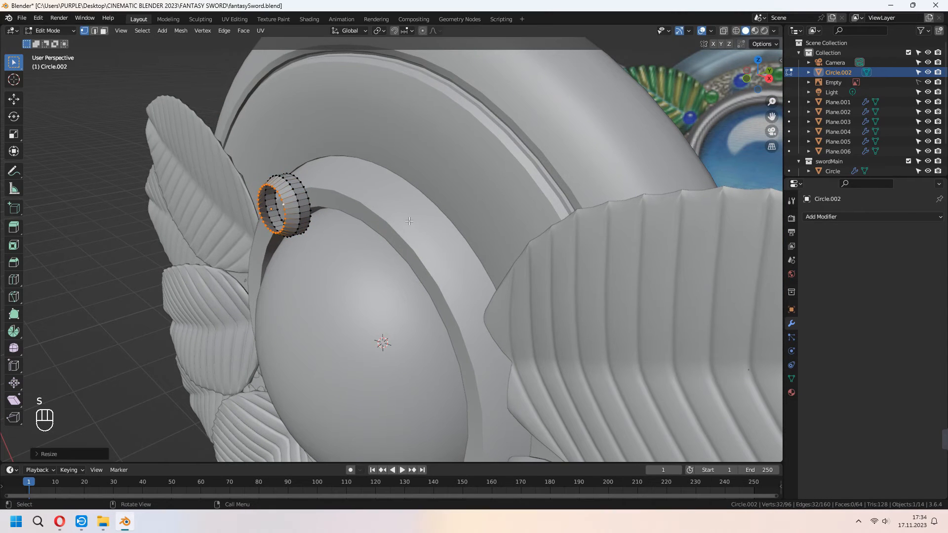
{"action": "key", "text": "f"}
{"action": "scroll", "coordinate": [412, 221], "scroll_direction": "up", "scroll_amount": 5}
{"action": "middle_click_drag", "start_coordinate": [412, 220], "coordinate": [492, 273], "text": "shift"}
{"action": "key", "text": "Tab"}
{"action": "right_click", "coordinate": [386, 193]}
{"action": "left_click", "coordinate": [386, 193]}
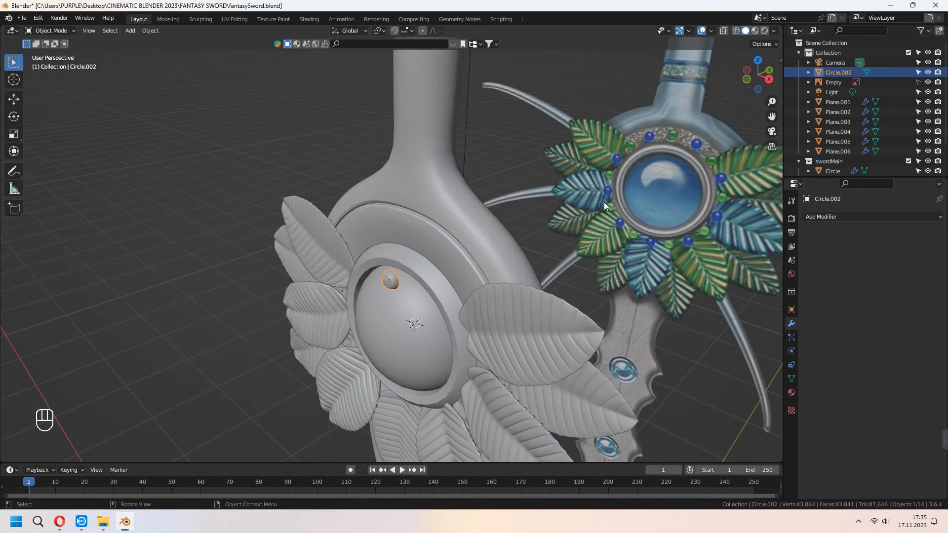
Seat the bead on the guard ring and place duplicates of it around the central sphere.
{"action": "key", "text": "g"}
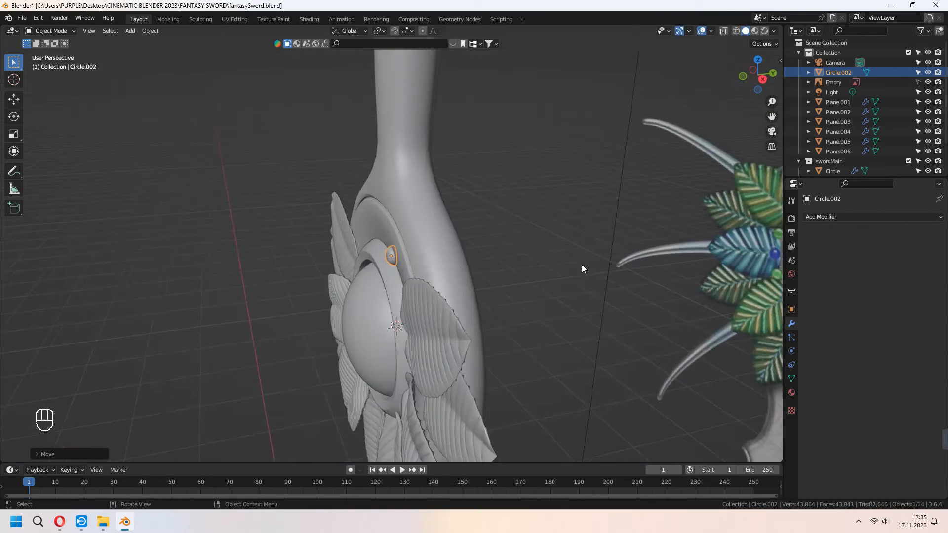
{"action": "key", "text": "shift+d"}
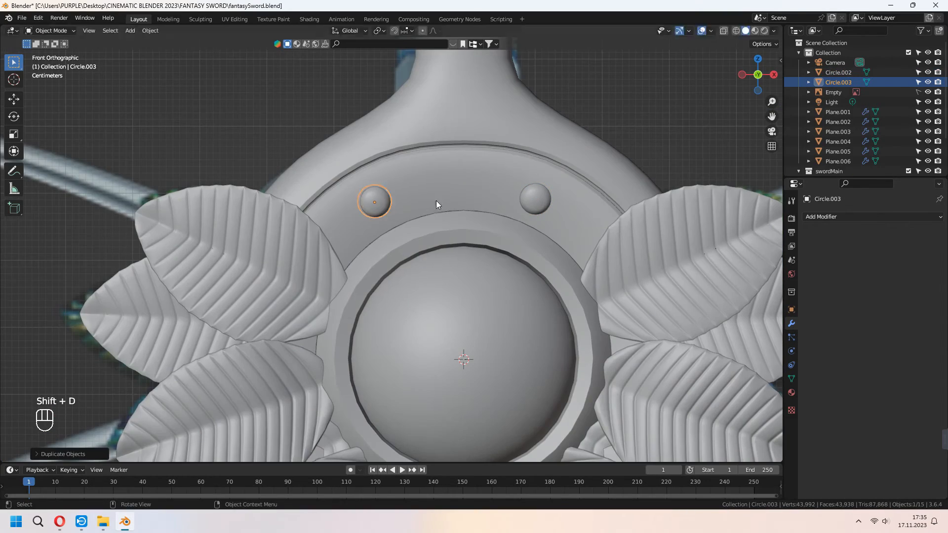
{"action": "key", "text": "shift+d"}
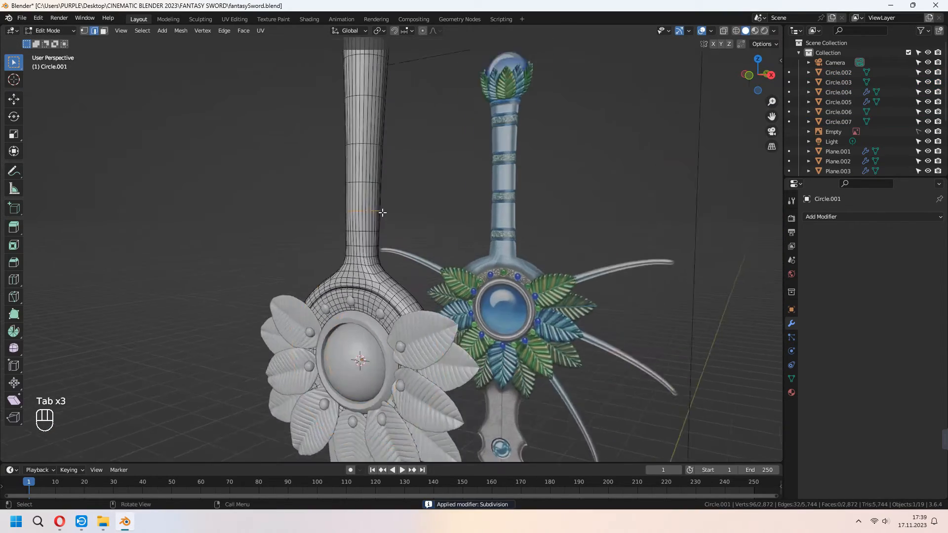
Bevel the selected edge loop on the lower grip into a narrow band and offset it with Shrink/Fatten.
{"action": "scroll", "coordinate": [382, 212], "scroll_direction": "up", "scroll_amount": 3}
{"action": "middle_click_drag", "start_coordinate": [485, 212], "coordinate": [521, 263], "text": "shift"}
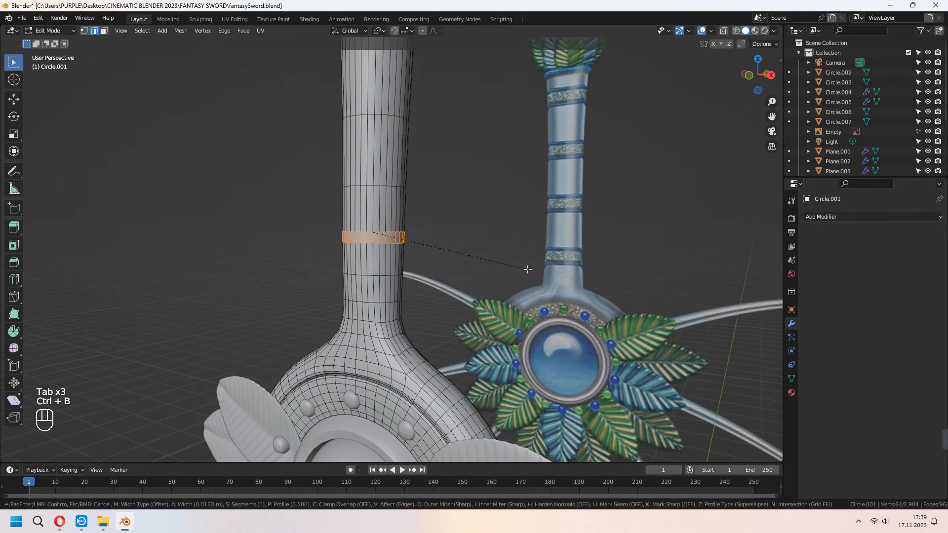
{"action": "left_click", "coordinate": [534, 271]}
{"action": "scroll", "coordinate": [485, 263], "scroll_direction": "up", "scroll_amount": 3}
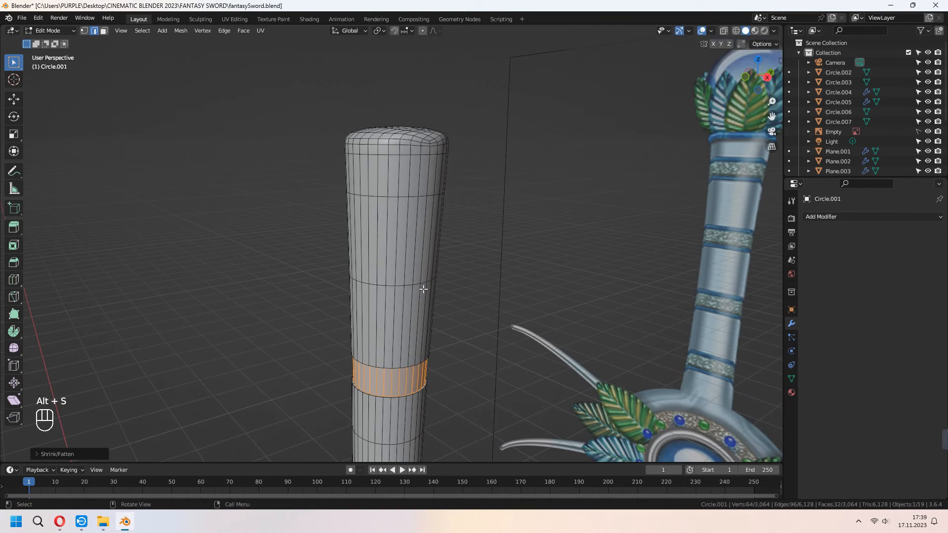
Slide the next edge loop along the grip and bevel it into another narrow band.
{"action": "key", "text": "g"}
{"action": "key", "text": "g"}
{"action": "left_click", "coordinate": [541, 258]}
{"action": "key", "text": "ctrl+b"}
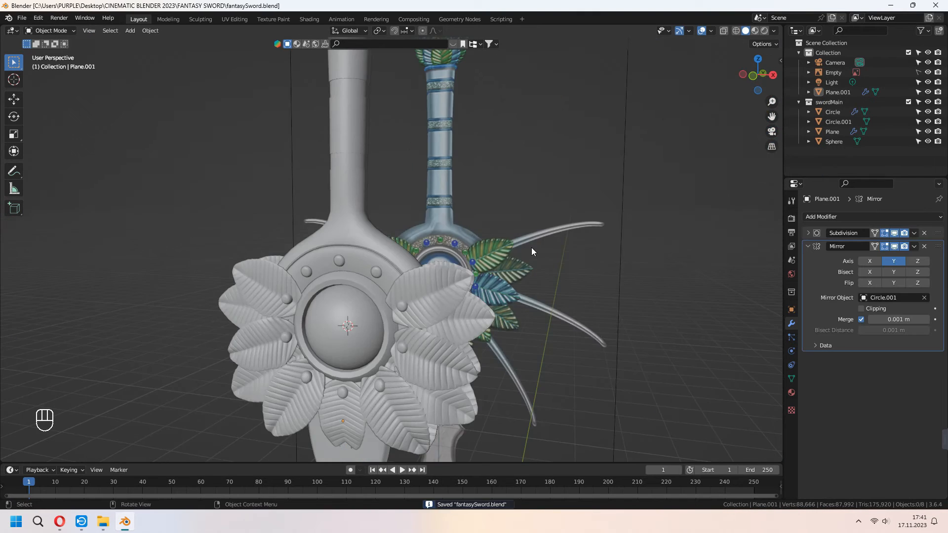
In the front view, hide all the sword meshes to expose the reference image and add a mesh plane.
{"action": "key", "text": "KP_1"}
{"action": "key", "text": "shift+a"}
{"action": "left_click_drag", "start_coordinate": [192, 165], "coordinate": [696, 422]}
{"action": "key", "text": "h"}
{"action": "key", "text": "shift+a"}
{"action": "left_click", "coordinate": [472, 255]}
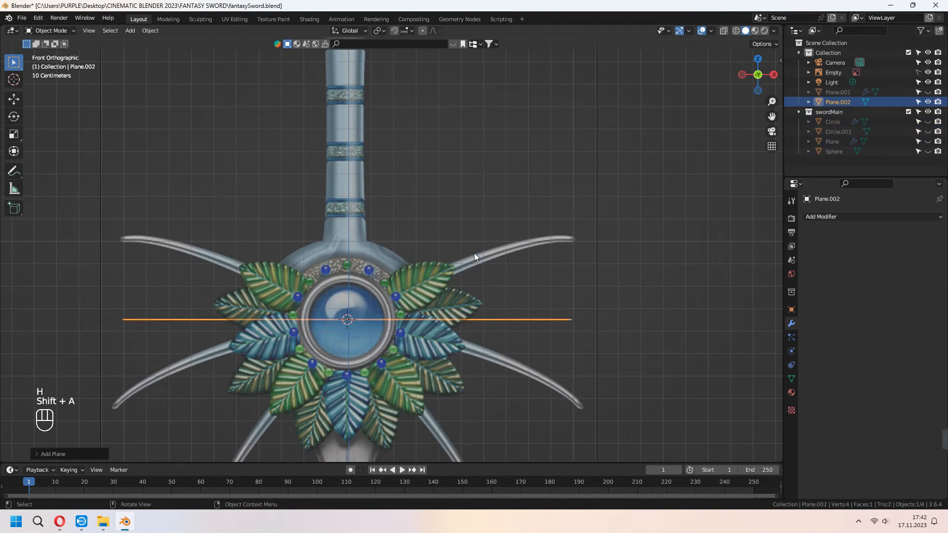
Rotate the new plane 90° about X and scale it down to a small square.
{"action": "key", "text": "r"}
{"action": "key", "text": "x"}
{"action": "key", "text": "KP_9"}
{"action": "key", "text": "KP_0"}
{"action": "key", "text": "KP_Enter"}
{"action": "key", "text": "s"}
{"action": "left_click", "coordinate": [347, 315]}
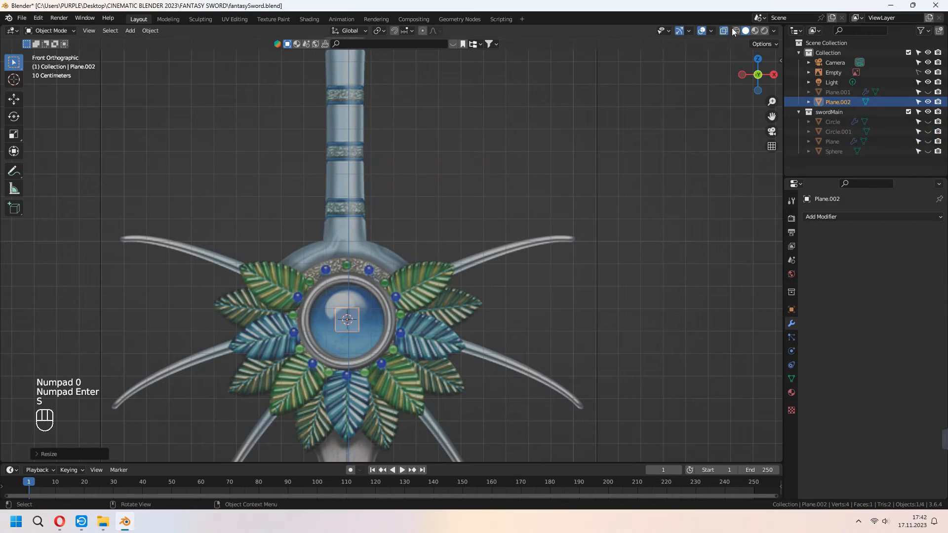
In wireframe shading, move, rotate and scale the plane onto the base of the reference's upper-right spike.
{"action": "scroll", "coordinate": [443, 274], "scroll_direction": "up", "scroll_amount": 3}
{"action": "key", "text": "g"}
{"action": "left_click", "coordinate": [573, 232]}
{"action": "key", "text": "r"}
{"action": "left_click", "coordinate": [562, 194]}
{"action": "key", "text": "s"}
{"action": "left_click", "coordinate": [529, 235]}
{"action": "middle_click_drag", "start_coordinate": [529, 235], "coordinate": [516, 269], "text": "shift"}
Stretch the plane's outer edge to the tip of the upper-right spike and adjust the vertex at its inner end.
{"action": "key", "text": "Tab"}
{"action": "left_click_drag", "start_coordinate": [389, 259], "coordinate": [432, 294]}
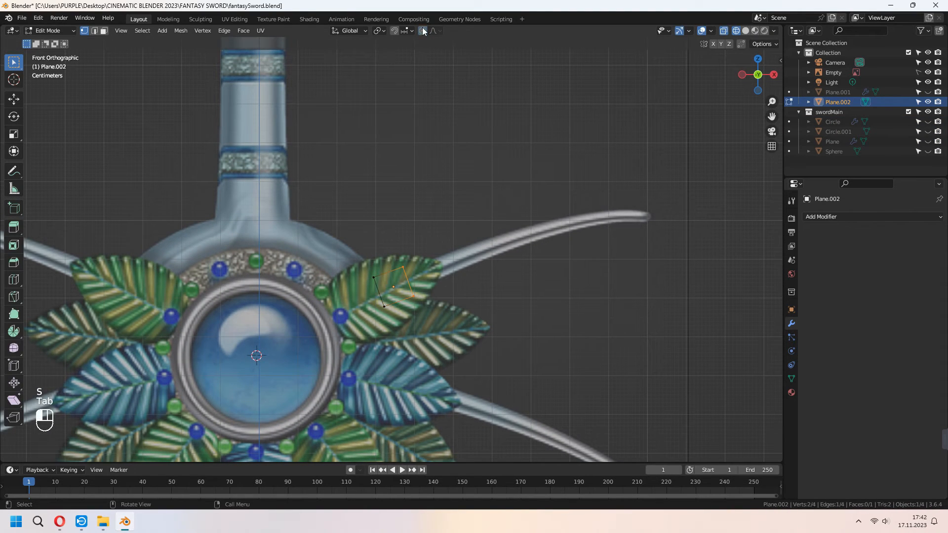
{"action": "key", "text": "g"}
{"action": "left_click", "coordinate": [694, 212]}
{"action": "middle_click_drag", "start_coordinate": [641, 274], "coordinate": [598, 264], "text": "shift"}
{"action": "left_click_drag", "start_coordinate": [372, 322], "coordinate": [382, 313]}
{"action": "key", "text": "g"}
{"action": "left_click", "coordinate": [376, 313]}
Add loop cuts across the spike strip and move their vertices onto the curve of the reference spike.
{"action": "left_click", "coordinate": [455, 260]}
{"action": "right_click", "coordinate": [455, 260]}
{"action": "left_click_drag", "start_coordinate": [398, 229], "coordinate": [468, 295]}
{"action": "key", "text": "g"}
{"action": "left_click", "coordinate": [467, 290]}
{"action": "left_click_drag", "start_coordinate": [494, 205], "coordinate": [544, 276]}
{"action": "key", "text": "g"}
{"action": "left_click", "coordinate": [541, 271]}
Narrow the strip's end edge, fit it to the spike's tip, and add a loop cut across the outer segment.
{"action": "left_click_drag", "start_coordinate": [586, 165], "coordinate": [644, 236]}
{"action": "key", "text": "s"}
{"action": "left_click", "coordinate": [617, 216]}
{"action": "key", "text": "g"}
{"action": "left_click", "coordinate": [619, 229]}
{"action": "key", "text": "ctrl+r"}
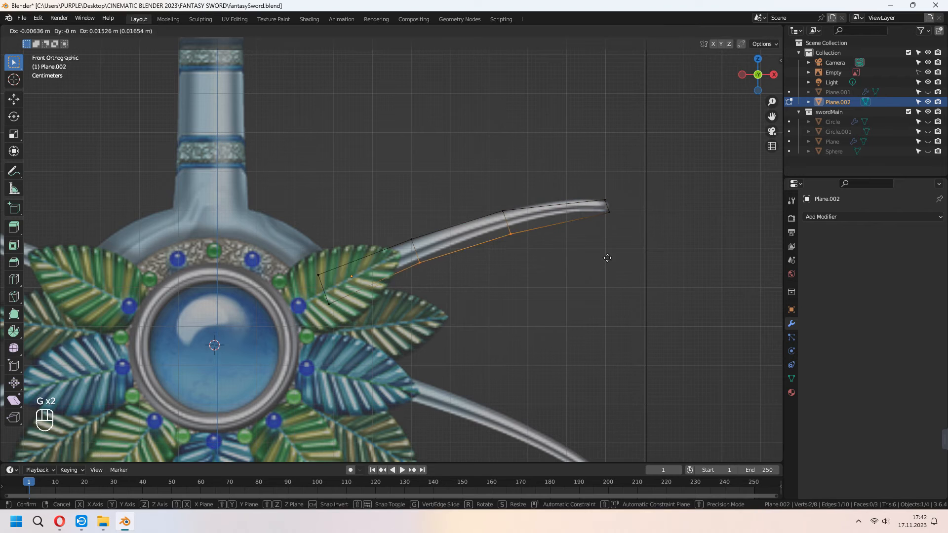
{"action": "left_click", "coordinate": [561, 211]}
{"action": "right_click", "coordinate": [561, 212]}
Add a lengthwise loop cut along the middle of the spike strip and bevel it into a narrow central band.
{"action": "middle_click_drag", "start_coordinate": [644, 240], "coordinate": [667, 235], "text": "shift"}
{"action": "key", "text": "ctrl+r"}
{"action": "left_click", "coordinate": [444, 259]}
{"action": "right_click", "coordinate": [444, 259]}
{"action": "scroll", "coordinate": [446, 262], "scroll_direction": "up", "scroll_amount": 1}
{"action": "middle_click_drag", "start_coordinate": [446, 262], "coordinate": [399, 277]}
{"action": "left_click", "coordinate": [744, 31]}
{"action": "middle_click_drag", "start_coordinate": [565, 246], "coordinate": [480, 271], "text": "shift"}
{"action": "key", "text": "ctrl+b"}
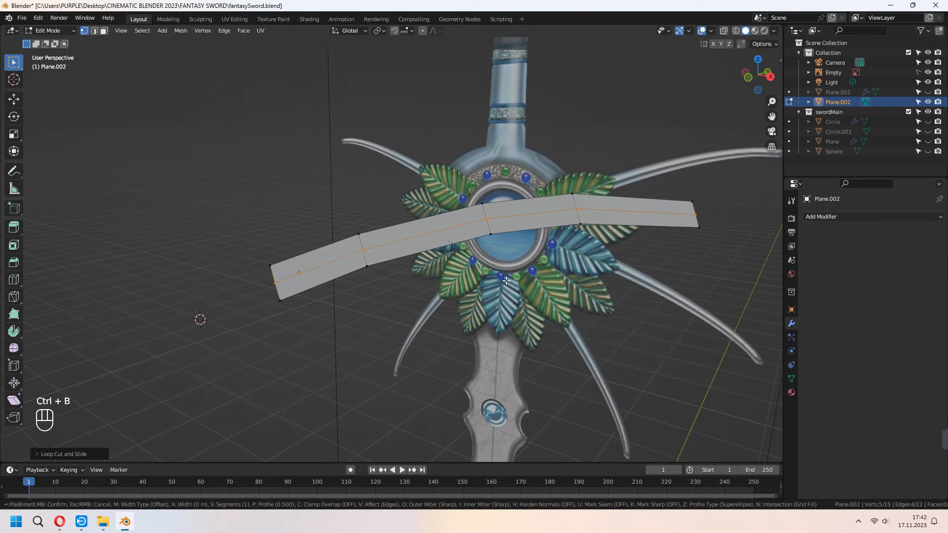
{"action": "left_click", "coordinate": [536, 308]}
Extrude the spike's central band and offset it with Shrink/Fatten to form a lengthwise groove.
{"action": "key", "text": "KP_1"}
{"action": "left_click", "coordinate": [724, 31]}
{"action": "left_click", "coordinate": [735, 30]}
{"action": "mouse_move", "coordinate": [573, 205]}
{"action": "middle_mouse_down"}
{"action": "mouse_move", "coordinate": [468, 224]}
{"action": "mouse_move", "coordinate": [537, 220]}
{"action": "middle_mouse_up"}
{"action": "key", "text": "e"}
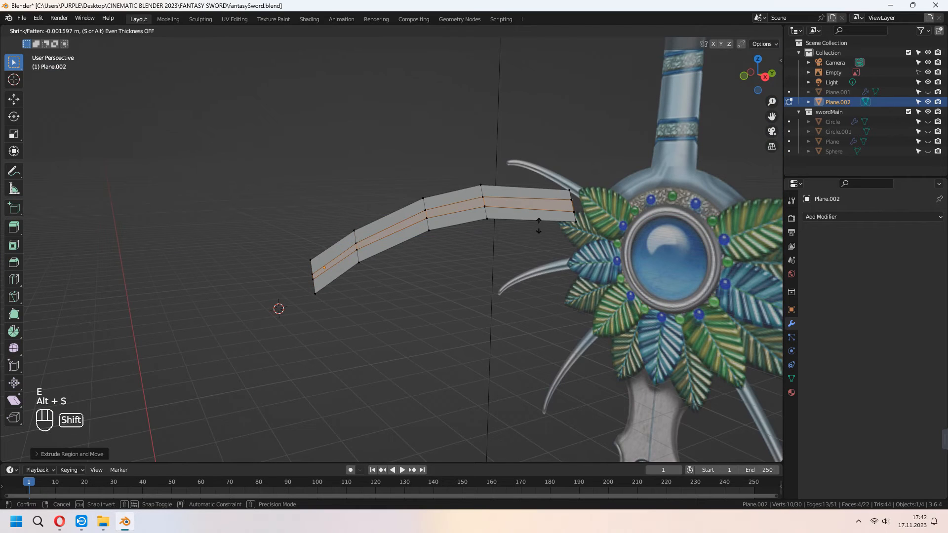
{"action": "key", "text": "Tab"}
Shade the grooved spike smooth and add a Subdivision Surface modifier to it.
{"action": "middle_click_drag", "start_coordinate": [538, 283], "coordinate": [516, 190]}
{"action": "right_click", "coordinate": [517, 191]}
{"action": "left_click", "coordinate": [516, 191]}
{"action": "middle_click_drag", "start_coordinate": [506, 146], "coordinate": [593, 265]}
{"action": "left_click", "coordinate": [839, 217]}
{"action": "left_click", "coordinate": [728, 386]}
Select the spike's entire mesh and extrude it to give the spike thickness.
{"action": "middle_click_drag", "start_coordinate": [770, 394], "coordinate": [567, 334]}
{"action": "key", "text": "Tab"}
{"action": "key", "text": "a"}
{"action": "key", "text": "e"}
{"action": "left_click", "coordinate": [531, 342]}
{"action": "key", "text": "Tab"}
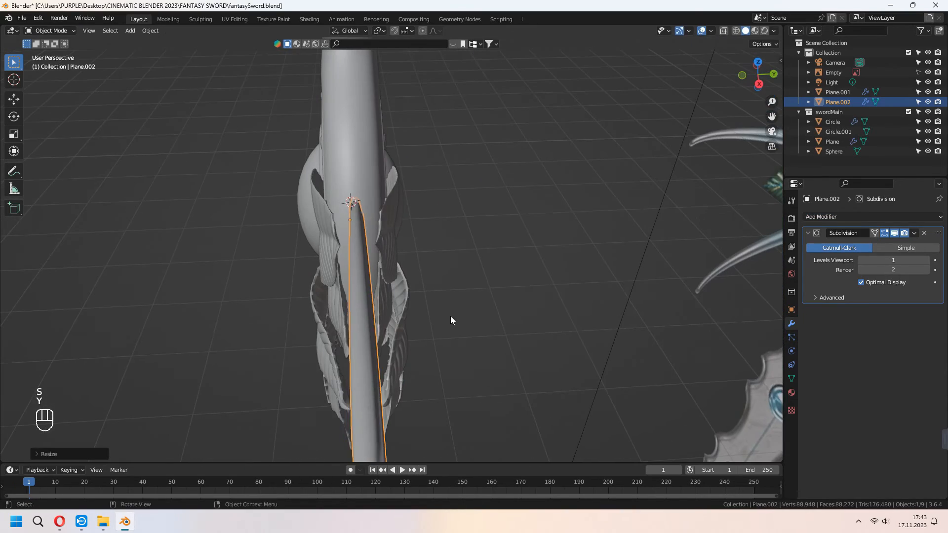
Move the spike along Y so that it sits between the guard's front and back leaves.
{"action": "key", "text": "g"}
{"action": "key", "text": "y"}
{"action": "left_click", "coordinate": [449, 314]}
{"action": "middle_click_drag", "start_coordinate": [449, 314], "coordinate": [475, 341]}
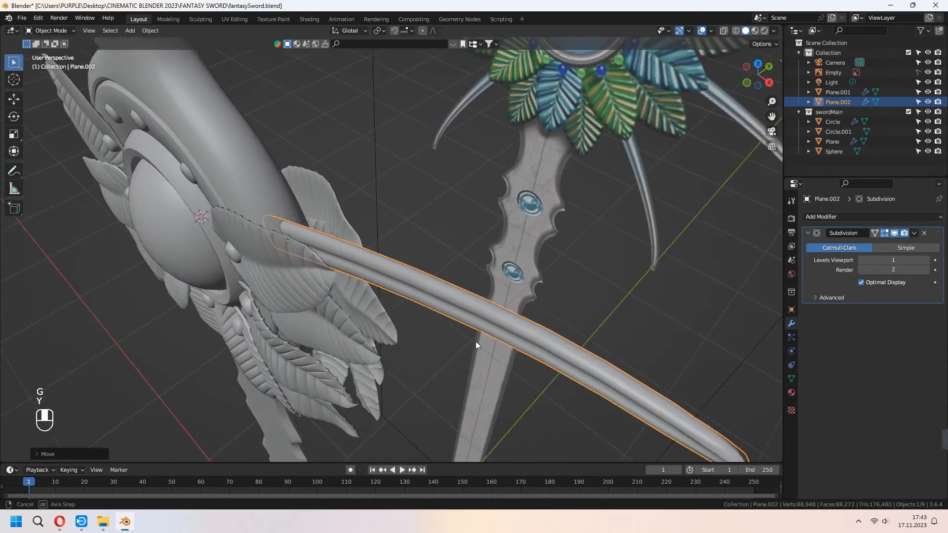
{"action": "key", "text": "KP_3"}
{"action": "key", "text": "KP_1"}
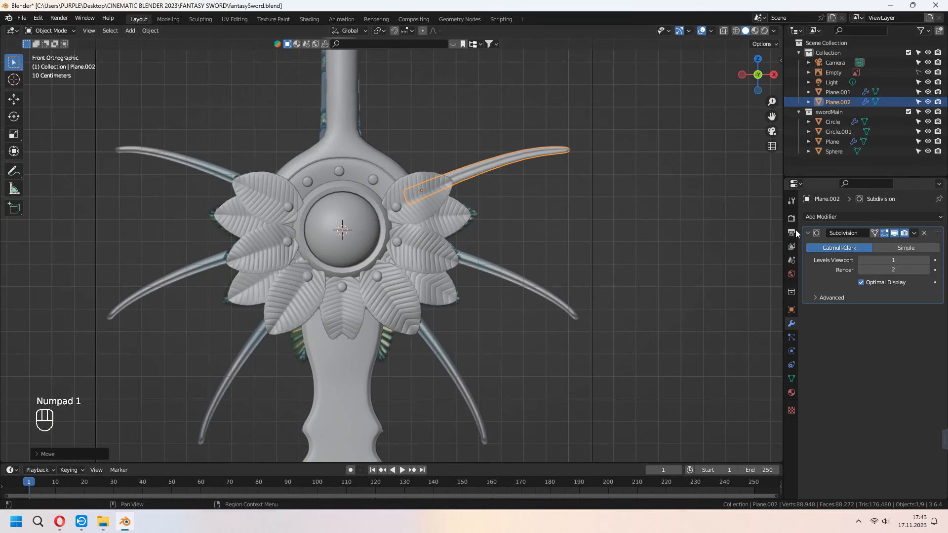
Add a Mirror modifier to the upper spike, mirrored on X about the guard's circular ring.
{"action": "left_click", "coordinate": [821, 216]}
{"action": "left_click", "coordinate": [748, 331]}
{"action": "left_click", "coordinate": [348, 99]}
Duplicate the mirrored spike twice, rotating and positioning the copies to match the reference's middle and lower spikes.
{"action": "middle_click_drag", "start_coordinate": [444, 175], "coordinate": [476, 153], "text": "shift"}
{"action": "key", "text": "shift+d"}
{"action": "left_click", "coordinate": [613, 227]}
{"action": "key", "text": "r"}
{"action": "left_click", "coordinate": [586, 325]}
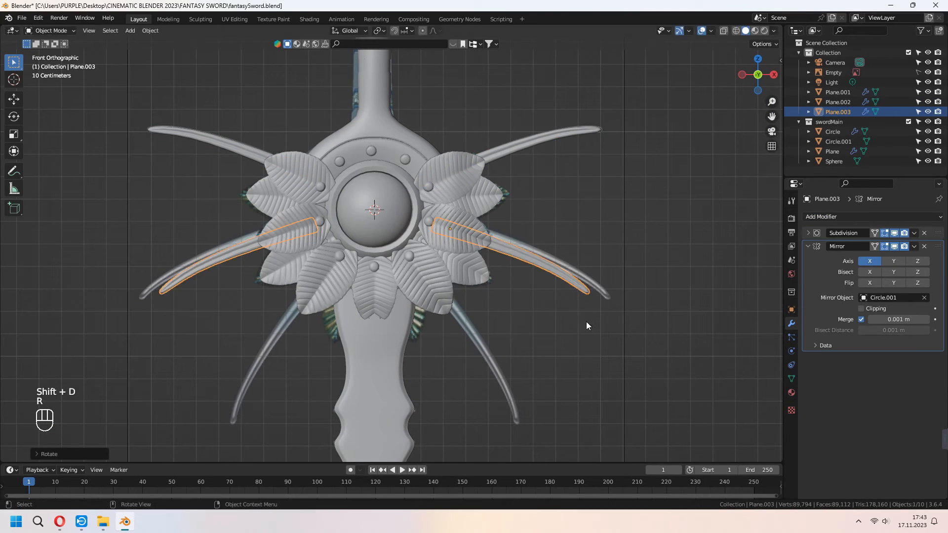
{"action": "key", "text": "shift+d"}
{"action": "key", "text": "r"}
{"action": "key", "text": "g"}
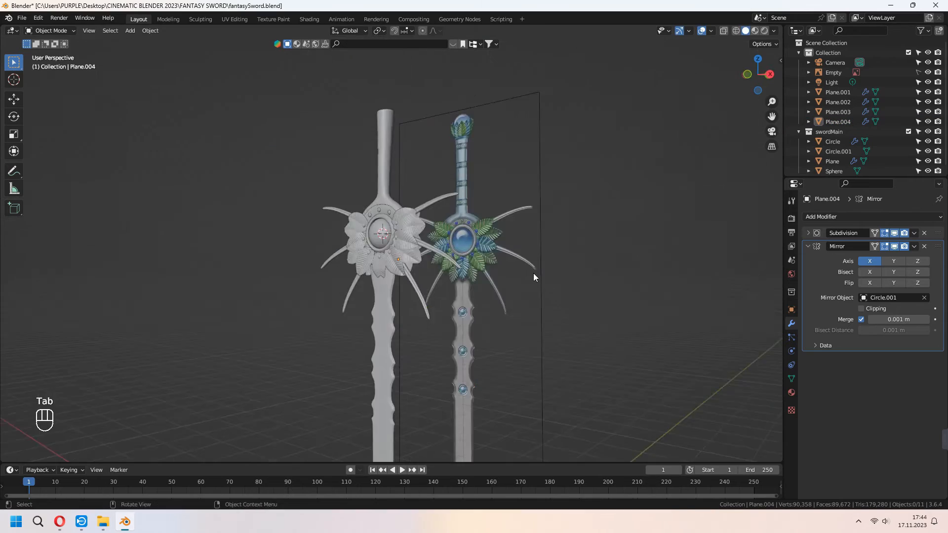
Duplicate the guard's central sphere along Z up to the grip's end to serve as the pommel.
{"action": "middle_click_drag", "start_coordinate": [533, 274], "coordinate": [557, 277], "text": "shift"}
{"action": "key", "text": "shift+d"}
{"action": "key", "text": "z"}
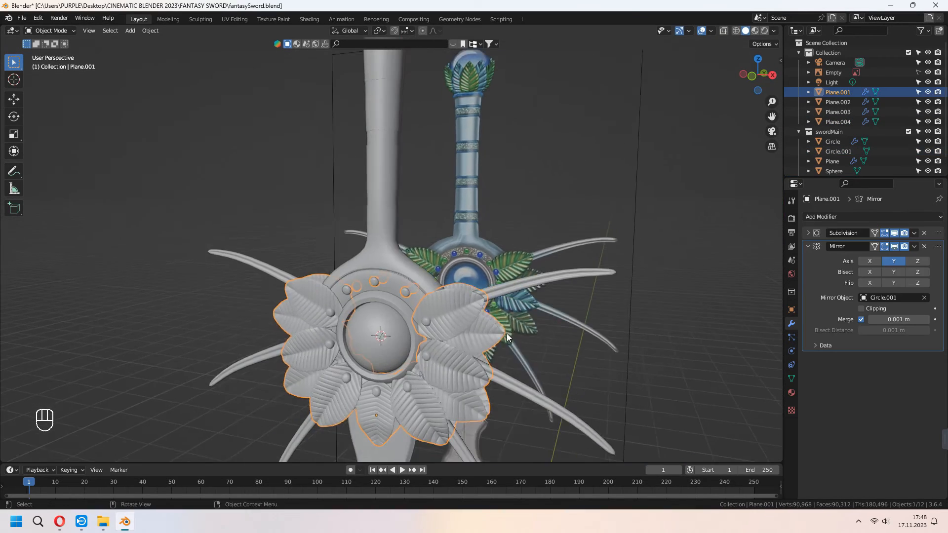
Duplicate one whole guard leaf upward along Z and separate the copy into its own object.
{"action": "middle_click_drag", "start_coordinate": [506, 337], "coordinate": [522, 329]}
{"action": "key", "text": "Tab"}
{"action": "scroll", "coordinate": [466, 297], "scroll_direction": "up", "scroll_amount": 4}
{"action": "key", "text": "l"}
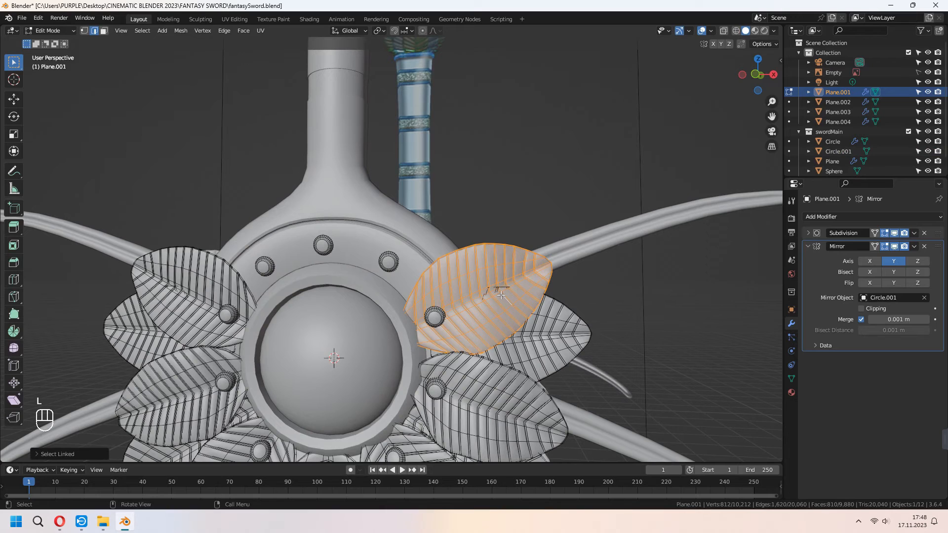
{"action": "key", "text": "shift+d"}
{"action": "key", "text": "z"}
{"action": "left_click", "coordinate": [496, 141]}
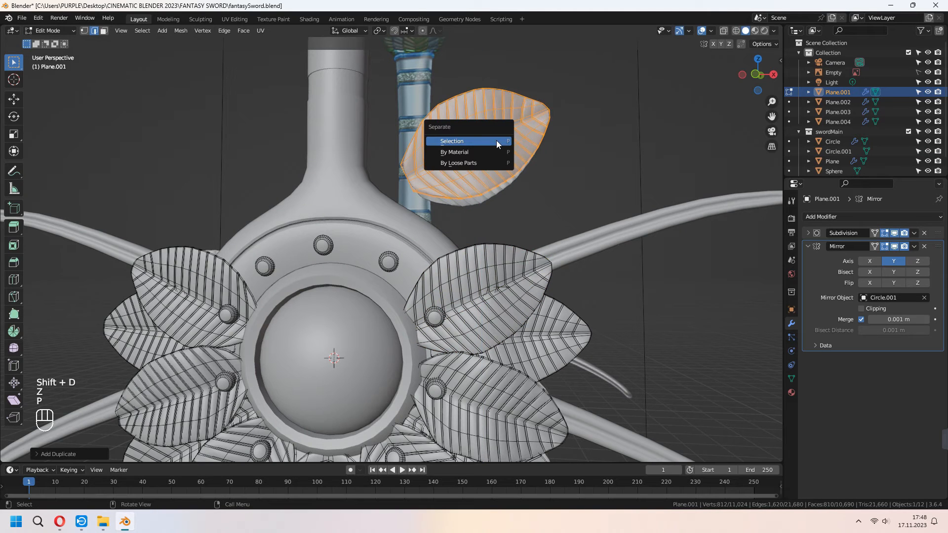
{"action": "left_click", "coordinate": [496, 141]}
{"action": "key", "text": "Tab"}
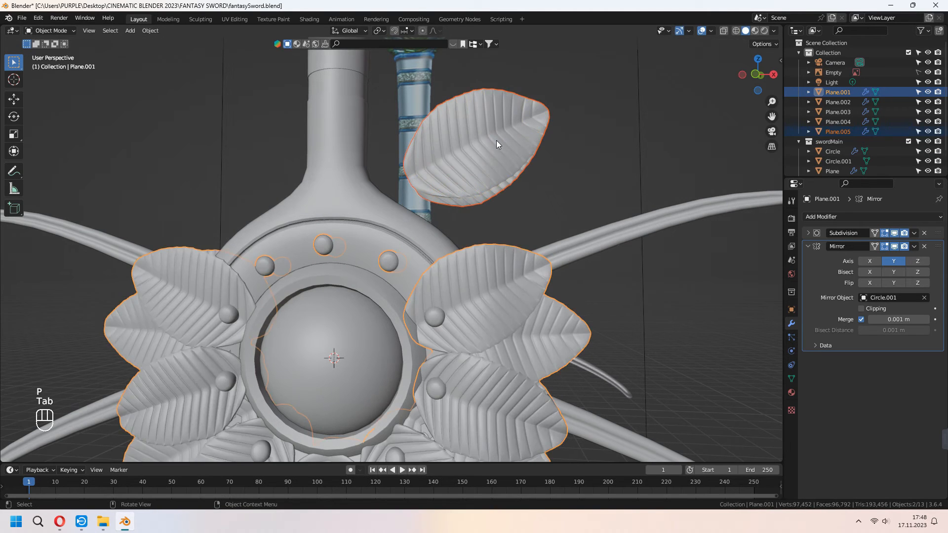
Move the separated leaf onto the pommel sphere and rotate it upright in the front view.
{"action": "left_click", "coordinate": [496, 140]}
{"action": "key", "text": "KP_1"}
{"action": "key", "text": "g"}
{"action": "left_click", "coordinate": [501, 139]}
{"action": "key", "text": "r"}
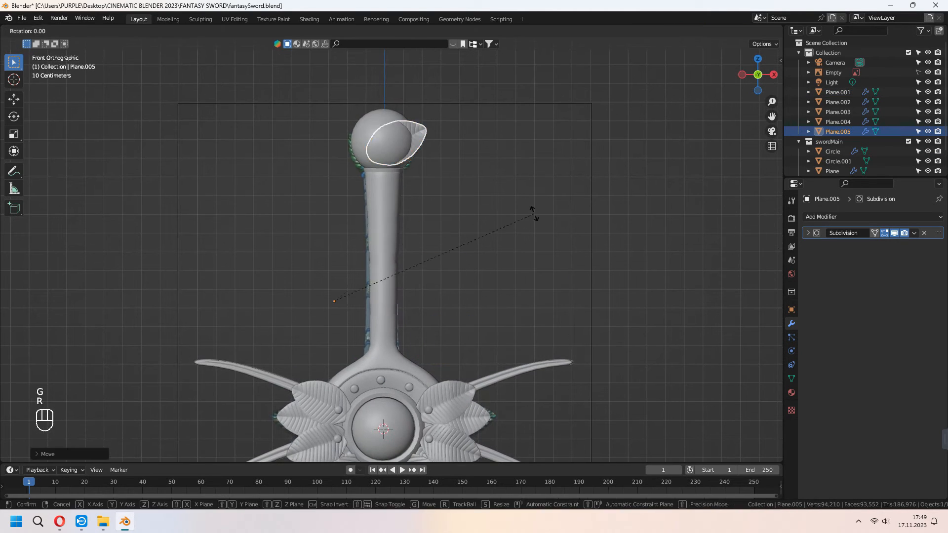
{"action": "left_click", "coordinate": [453, 84]}
{"action": "middle_click_drag", "start_coordinate": [500, 197], "coordinate": [460, 201]}
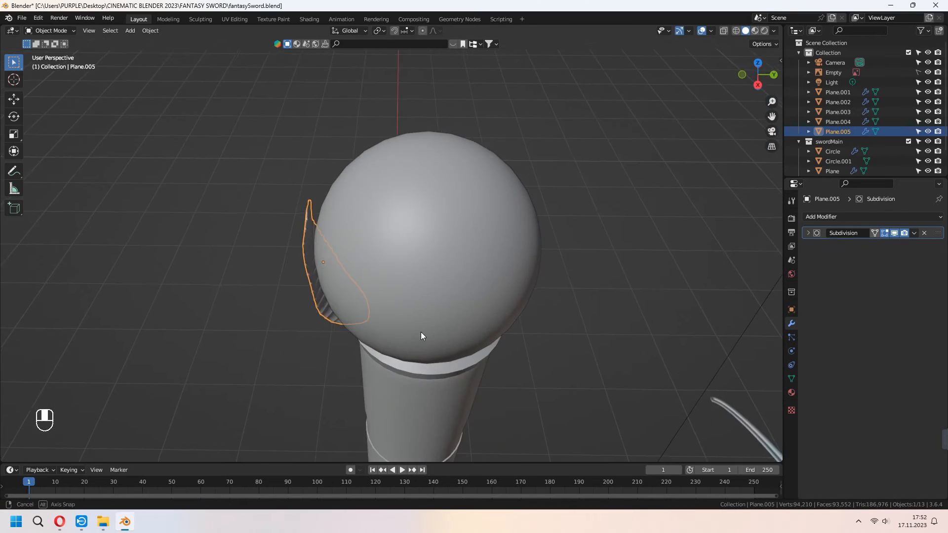
Duplicate the pommel leaf, rotate the copy 180° in the top view and move it along Y to the sphere's opposite side.
{"action": "key", "text": "KP_7"}
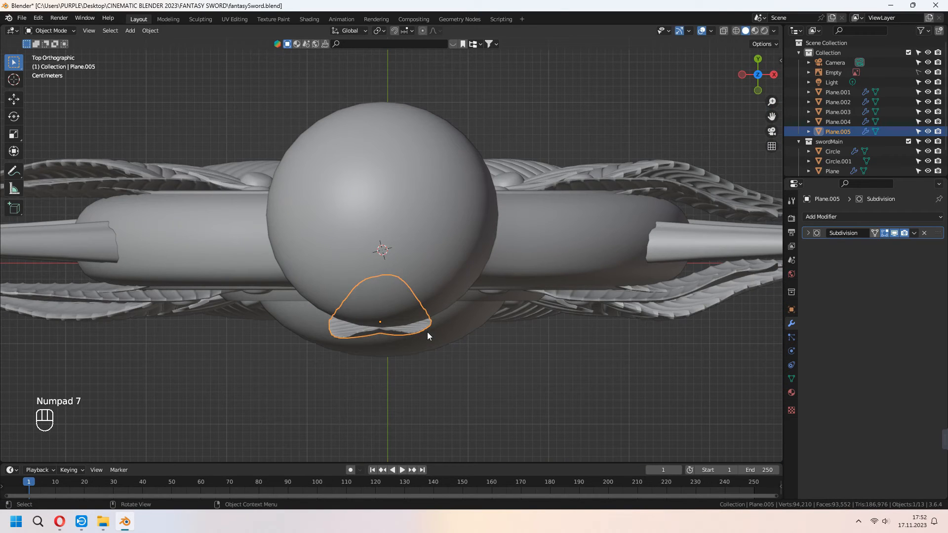
{"action": "key", "text": "shift+d"}
{"action": "key", "text": "r"}
{"action": "key", "text": "KP_1"}
{"action": "key", "text": "KP_8"}
{"action": "key", "text": "KP_0"}
{"action": "key", "text": "KP_Enter"}
{"action": "key", "text": "g"}
{"action": "key", "text": "y"}
{"action": "left_click", "coordinate": [412, 113]}
Join the two pommel leaves into one object and set its origin to the centre between them.
{"action": "left_click", "coordinate": [405, 327], "text": "shift"}
{"action": "key", "text": "ctrl+j"}
{"action": "key", "text": "ctrl+a"}
{"action": "left_click", "coordinate": [387, 220]}
{"action": "right_click", "coordinate": [387, 220]}
{"action": "left_click", "coordinate": [457, 230]}
{"action": "key", "text": "r"}
{"action": "key", "text": "z"}
{"action": "key", "text": "KP_9"}
{"action": "key", "text": "KP_0"}
{"action": "key", "text": "Escape"}
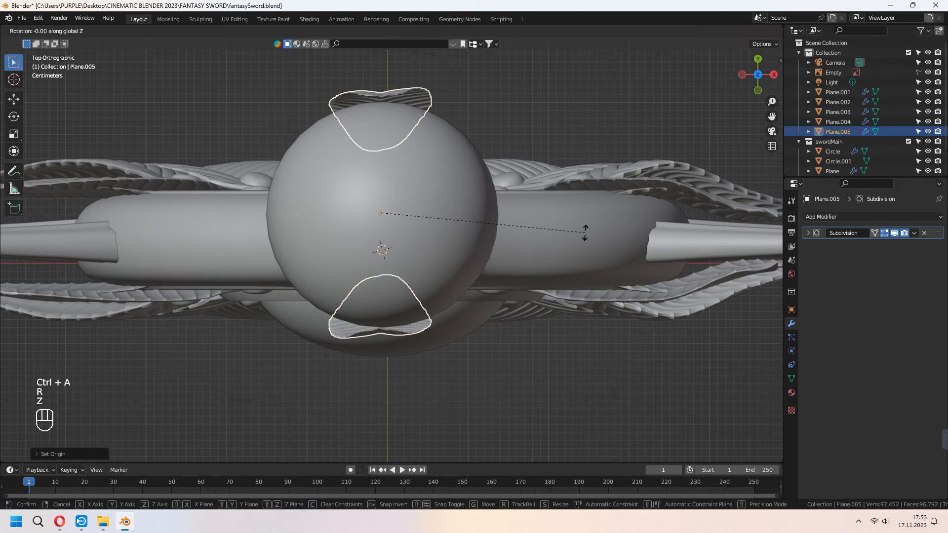
Duplicate the pommel leaf pair and rotate the copy 90° around Z.
{"action": "key", "text": "shift+d"}
{"action": "key", "text": "r"}
{"action": "key", "text": "z"}
{"action": "key", "text": "KP_9"}
{"action": "key", "text": "KP_0"}
{"action": "key", "text": "KP_Enter"}
Duplicate the rotated leaf pair again and turn the new copy -45° around Z to fill the pommel's gaps.
{"action": "key", "text": "shift+d"}
{"action": "key", "text": "r"}
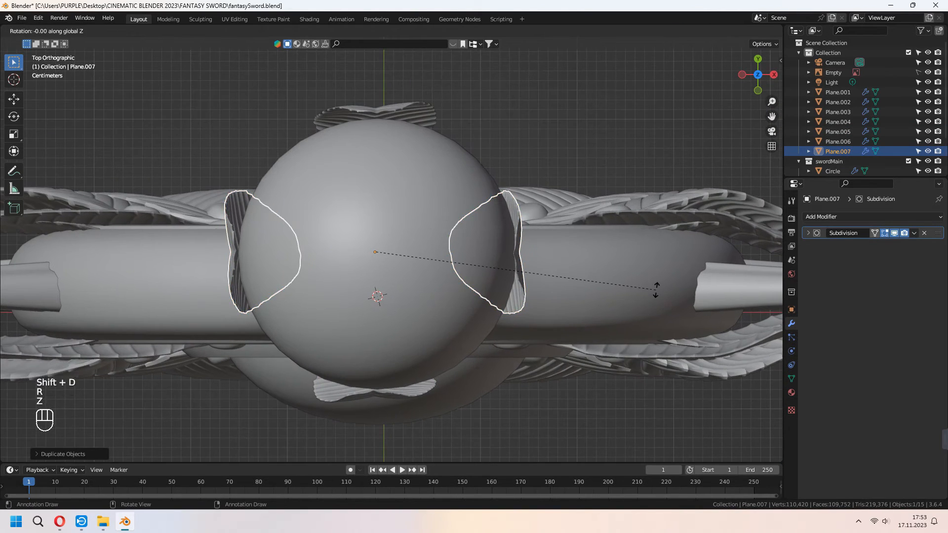
{"action": "key", "text": "z"}
{"action": "key", "text": "KP_Subtract"}
{"action": "key", "text": "KP_4"}
{"action": "key", "text": "KP_5"}
{"action": "key", "text": "KP_Enter"}
{"action": "middle_click_drag", "start_coordinate": [656, 285], "coordinate": [569, 246]}
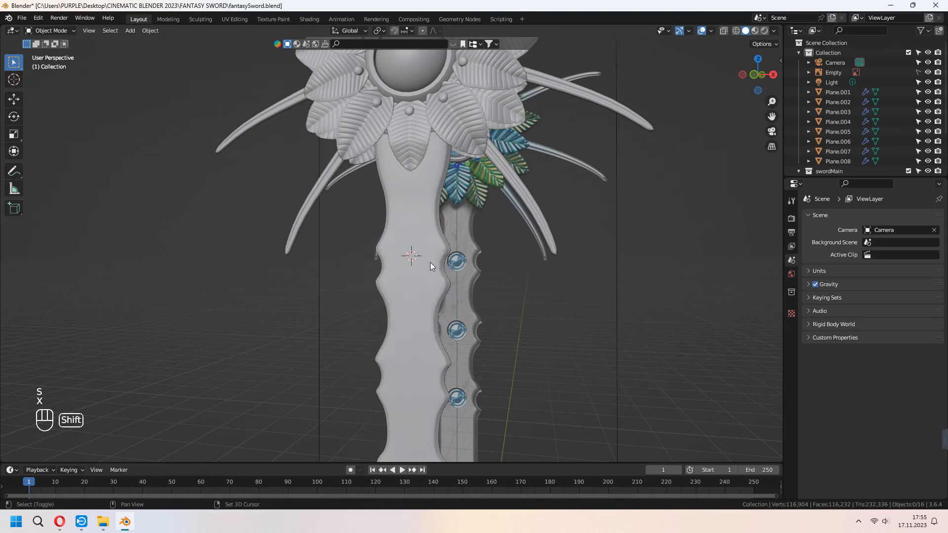
Add a UV sphere at the 3D cursor on the upper blade.
{"action": "key", "text": "shift+a"}
{"action": "mouse_move", "coordinate": [430, 262]}
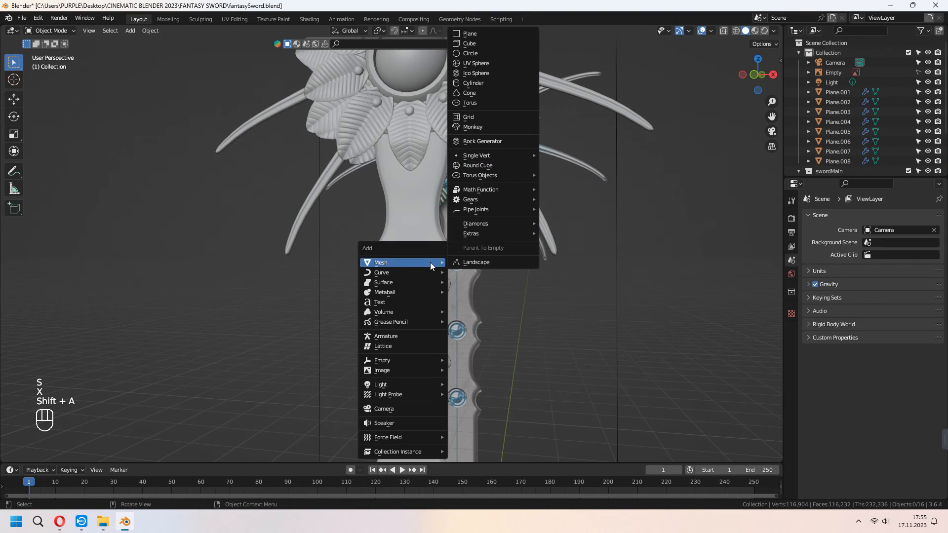
{"action": "left_click", "coordinate": [476, 64]}
Delete the vertices of the new sphere's rear half, leaving a dome.
{"action": "key", "text": "Tab"}
{"action": "key", "text": "KP_3"}
{"action": "left_click", "coordinate": [723, 30]}
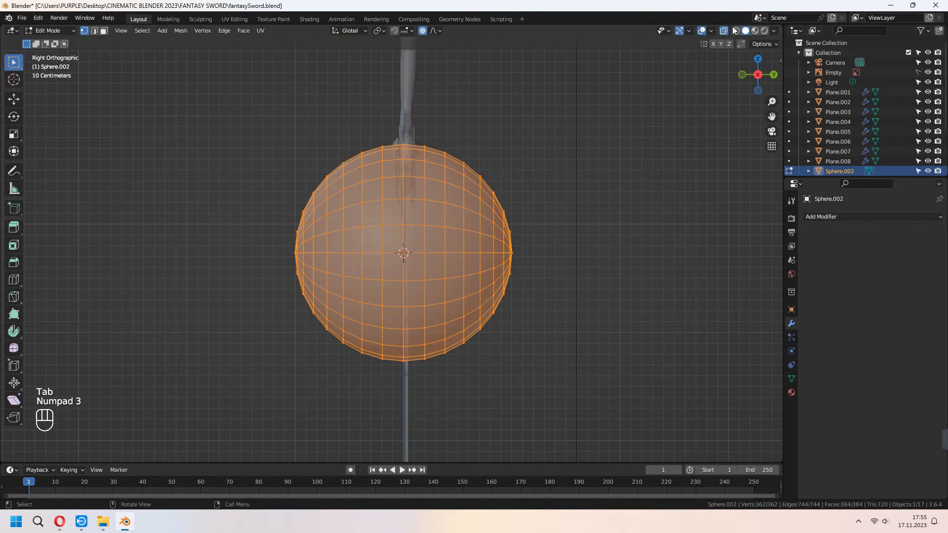
{"action": "left_click_drag", "start_coordinate": [408, 117], "coordinate": [674, 413]}
{"action": "key", "text": "x"}
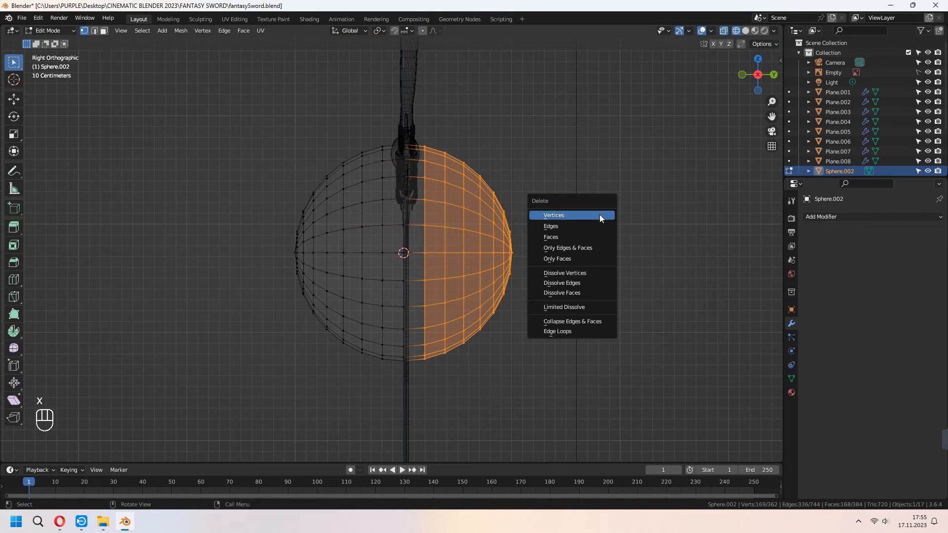
{"action": "left_click", "coordinate": [599, 214]}
{"action": "key", "text": "Tab"}
Scale down the dome and move it over the blade's uppermost gem in the front view.
{"action": "key", "text": "KP_1"}
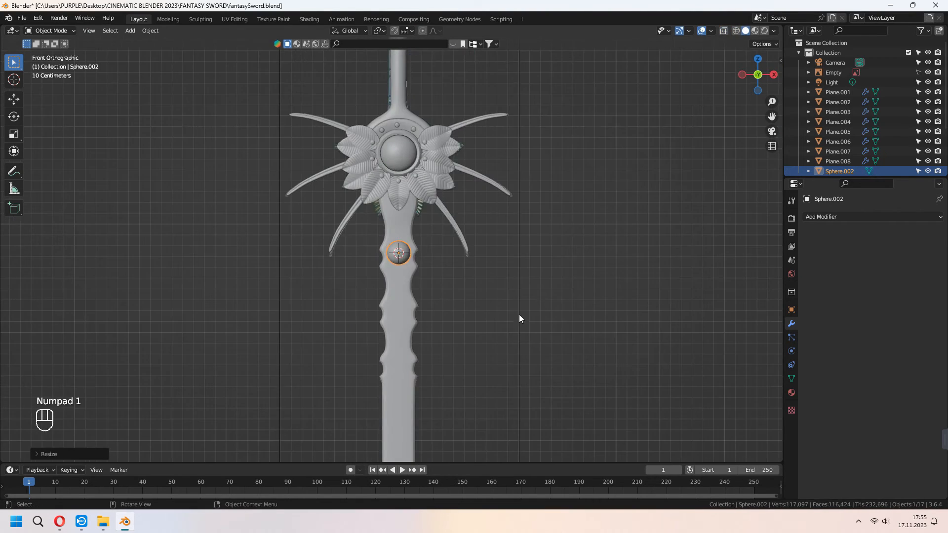
{"action": "scroll", "coordinate": [519, 315], "scroll_direction": "up", "scroll_amount": 4}
{"action": "key", "text": "s"}
{"action": "left_click", "coordinate": [499, 299]}
{"action": "key", "text": "g"}
{"action": "left_click", "coordinate": [515, 299]}
Move the dome along Y so that it sits on the blade's front surface.
{"action": "mouse_move", "coordinate": [516, 299]}
{"action": "middle_mouse_down"}
{"action": "mouse_move", "coordinate": [505, 232]}
{"action": "mouse_move", "coordinate": [476, 352]}
{"action": "mouse_move", "coordinate": [525, 356]}
{"action": "middle_mouse_up"}
{"action": "key", "text": "alt+z"}
{"action": "key", "text": "g"}
{"action": "key", "text": "y"}
{"action": "left_click", "coordinate": [523, 324]}
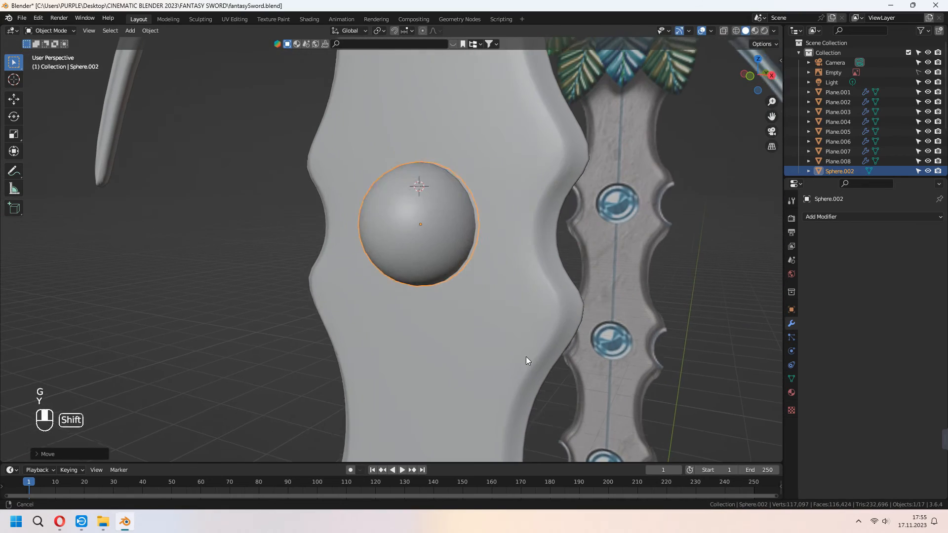
Flatten the dome by moving its pole vertex about 0.022 m along Y with proportional editing.
{"action": "key", "text": "Tab"}
{"action": "left_click", "coordinate": [376, 237]}
{"action": "left_click", "coordinate": [422, 31]}
{"action": "scroll", "coordinate": [388, 267], "scroll_direction": "up", "scroll_amount": 1}
{"action": "key", "text": "g"}
{"action": "key", "text": "y"}
{"action": "scroll", "coordinate": [389, 267], "scroll_direction": "down", "scroll_amount": 10}
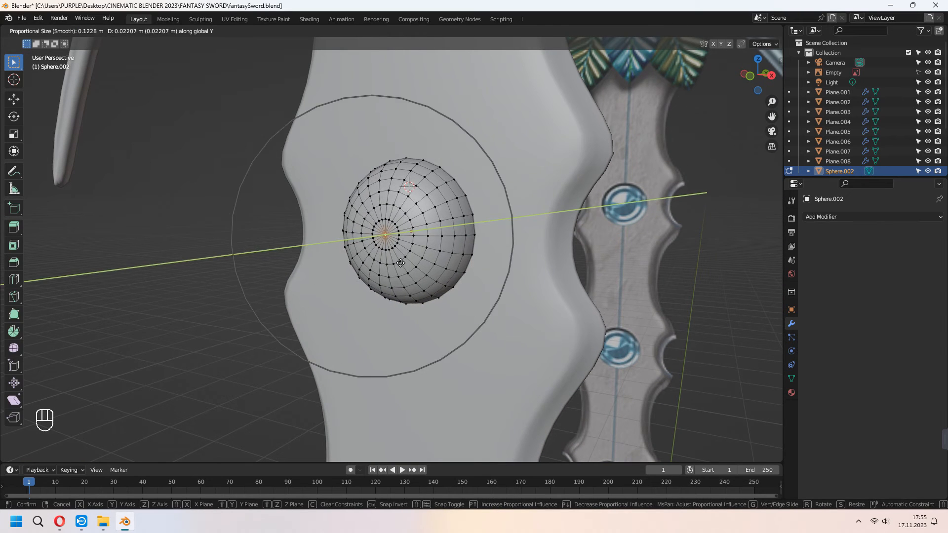
{"action": "left_click", "coordinate": [400, 265]}
{"action": "middle_click_drag", "start_coordinate": [401, 265], "coordinate": [375, 266]}
{"action": "left_click", "coordinate": [422, 31]}
Extrude a band near the dome's rim inward with Shrink/Fatten to form a groove, and enable Auto Smooth at 30°.
{"action": "key", "text": "2"}
{"action": "scroll", "coordinate": [448, 273], "scroll_direction": "up", "scroll_amount": 1}
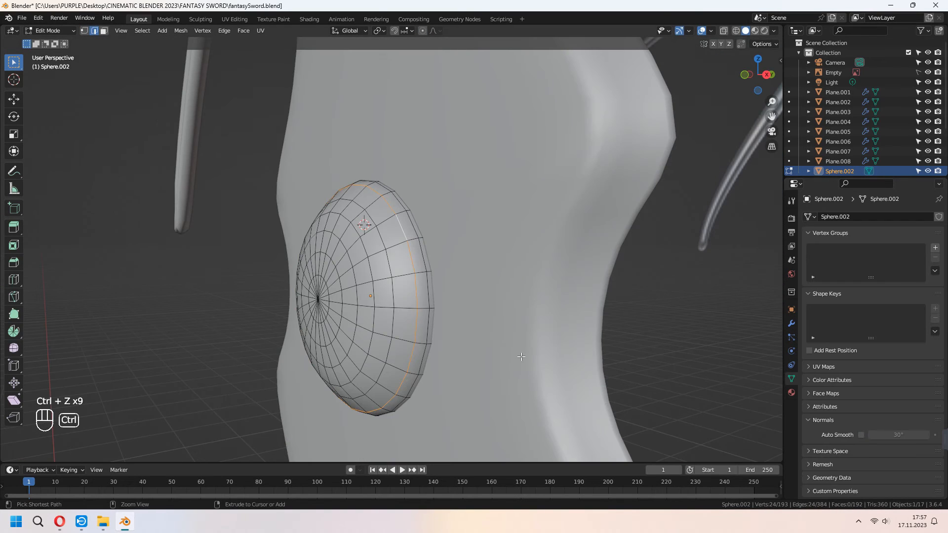
{"action": "left_click", "coordinate": [574, 384]}
{"action": "key", "text": "e"}
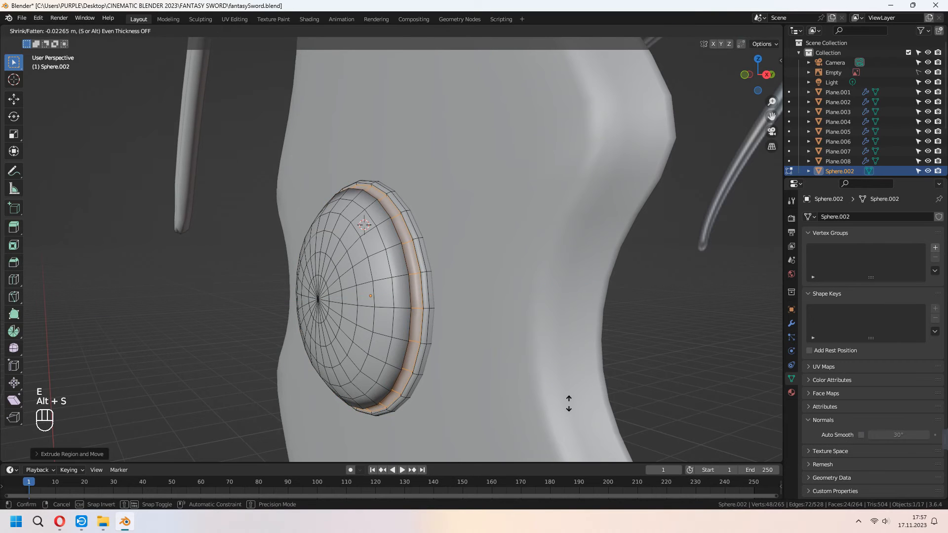
{"action": "left_click", "coordinate": [860, 434]}
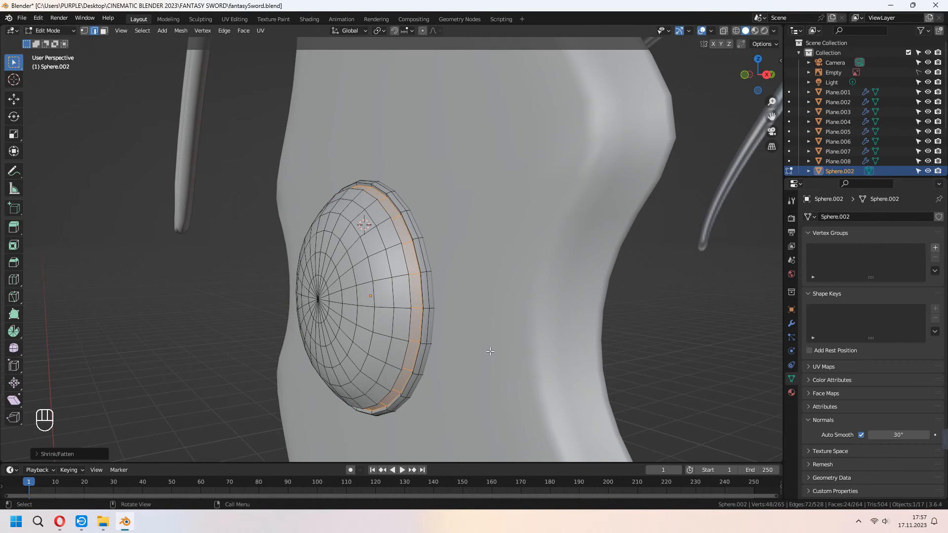
{"action": "key", "text": "Tab"}
Duplicate the grooved dome down the blade along Z to the lower gem positions, and save the file.
{"action": "key", "text": "KP_1"}
{"action": "key", "text": "alt+z"}
{"action": "key", "text": "shift+d"}
{"action": "key", "text": "z"}
{"action": "left_click", "coordinate": [538, 267]}
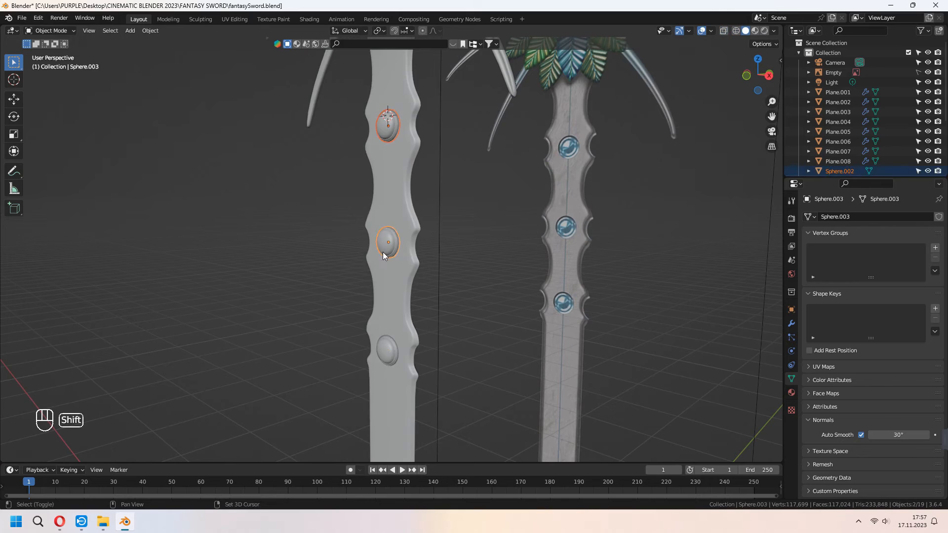
{"action": "middle_click_drag", "start_coordinate": [387, 254], "coordinate": [670, 341]}
{"action": "key", "text": "ctrl+s"}
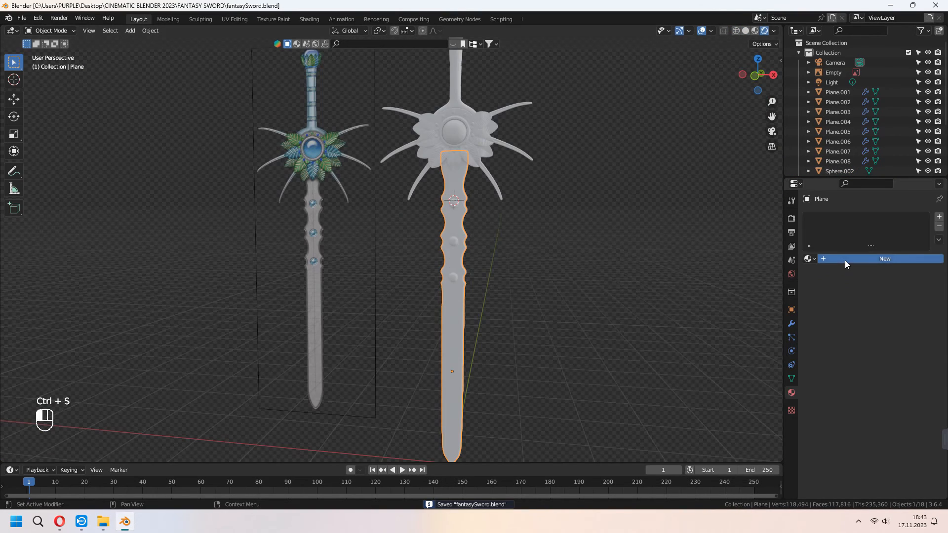
Create a new material on the blade and name it silverMetal.
{"action": "left_click", "coordinate": [845, 258]}
{"action": "left_click", "coordinate": [845, 260]}
{"action": "type", "text": "s"}
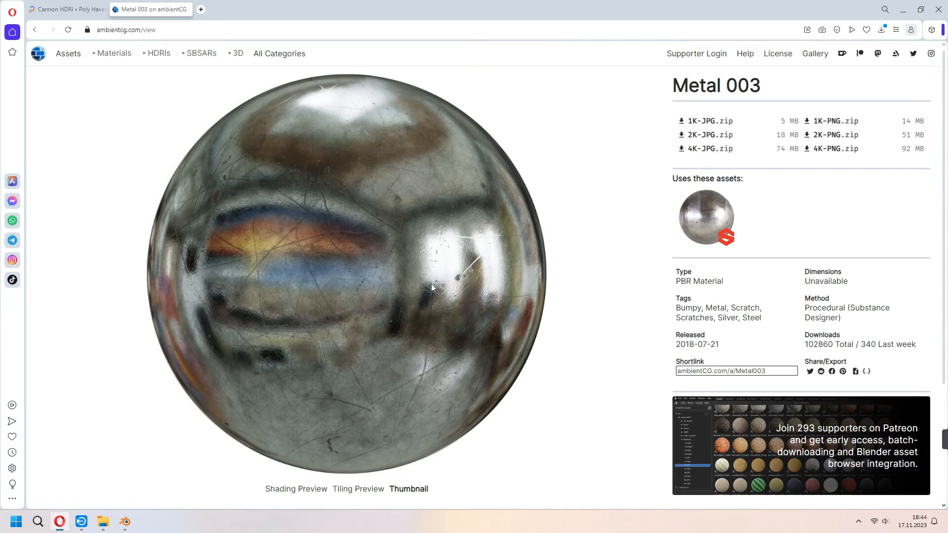
Download the 2K-JPG archive of ambientCG's Metal 003 into the Textures folder and switch back to Blender.
{"action": "left_click", "coordinate": [689, 136]}
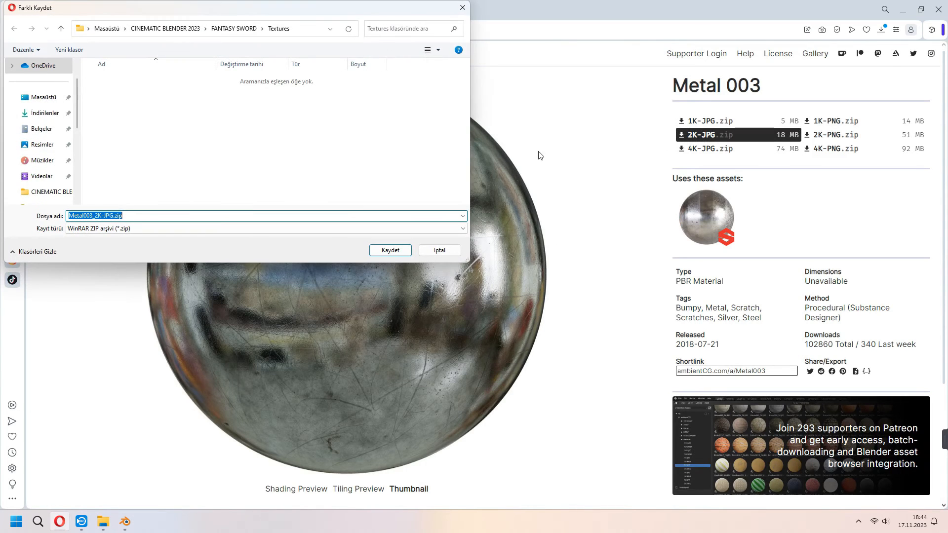
{"action": "left_click", "coordinate": [390, 249]}
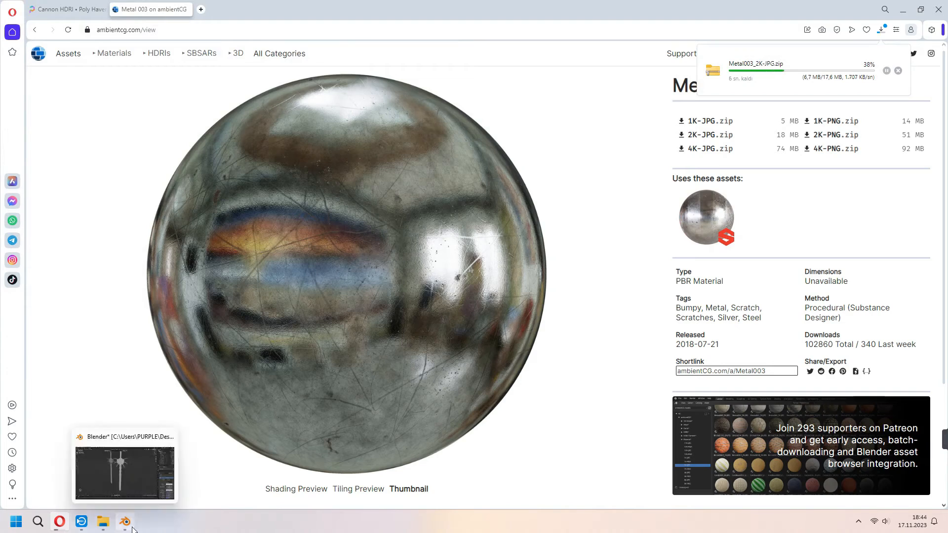
{"action": "left_click", "coordinate": [125, 522]}
Open the Shading workspace and show the blade's silverMetal nodes in the shader editor using the Object shader type.
{"action": "middle_click_drag", "start_coordinate": [468, 321], "coordinate": [431, 295]}
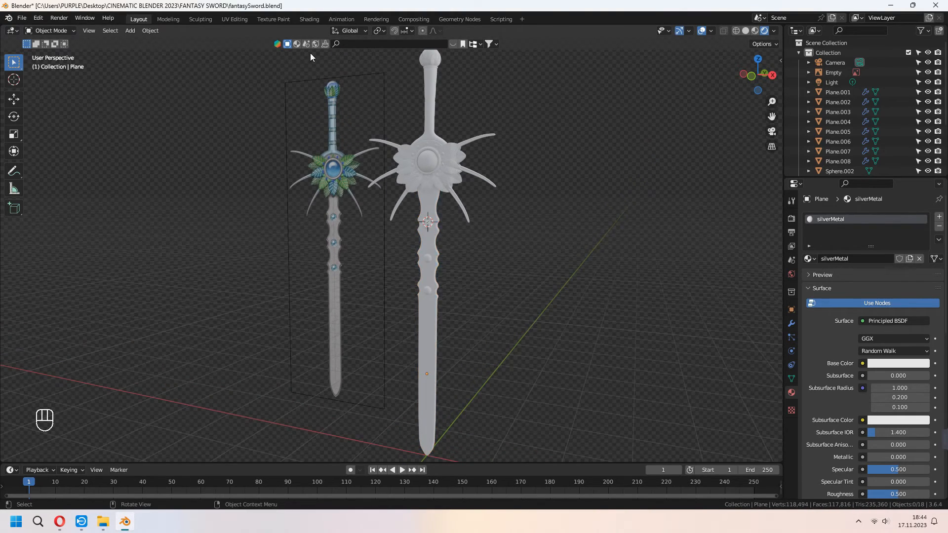
{"action": "left_click", "coordinate": [309, 19]}
{"action": "left_click", "coordinate": [477, 264]}
{"action": "left_click", "coordinate": [206, 307]}
{"action": "left_click", "coordinate": [191, 319]}
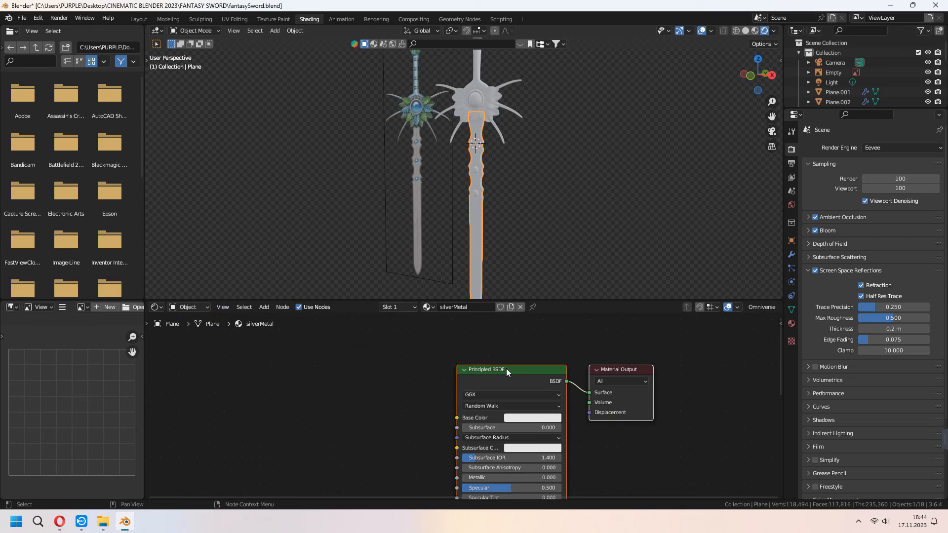
Search the add-on preferences for "node" to check whether Node Wrangler is enabled.
{"action": "left_click", "coordinate": [38, 18]}
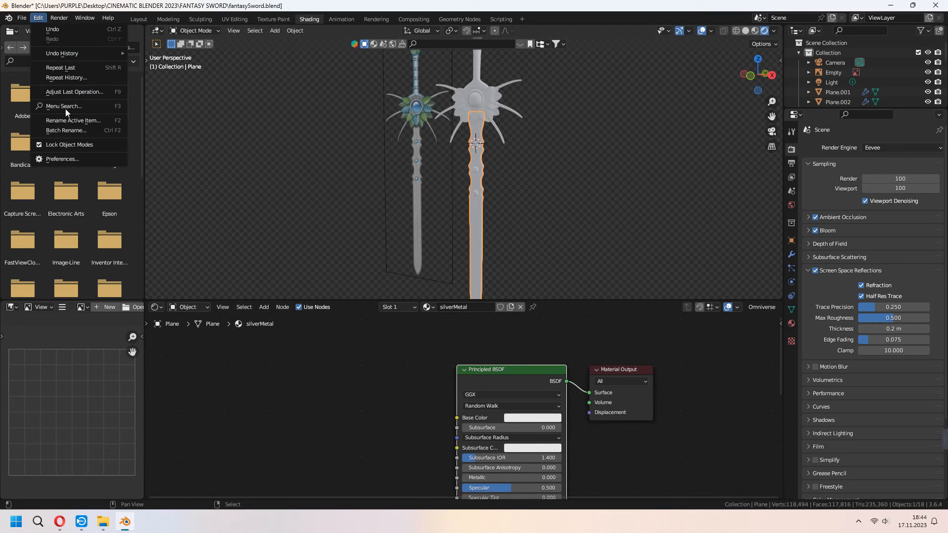
{"action": "left_click", "coordinate": [72, 158]}
{"action": "left_click", "coordinate": [38, 120]}
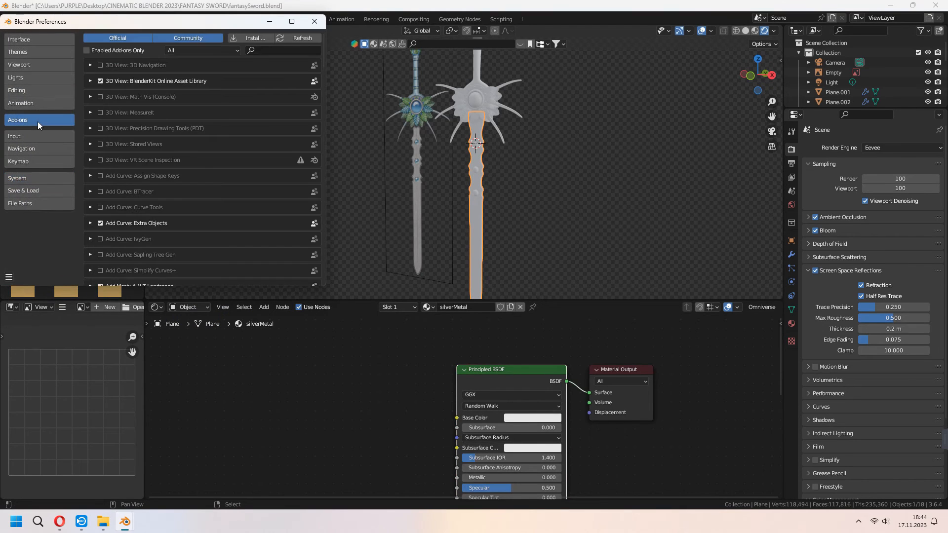
{"action": "left_click", "coordinate": [271, 48]}
{"action": "type", "text": "node"}
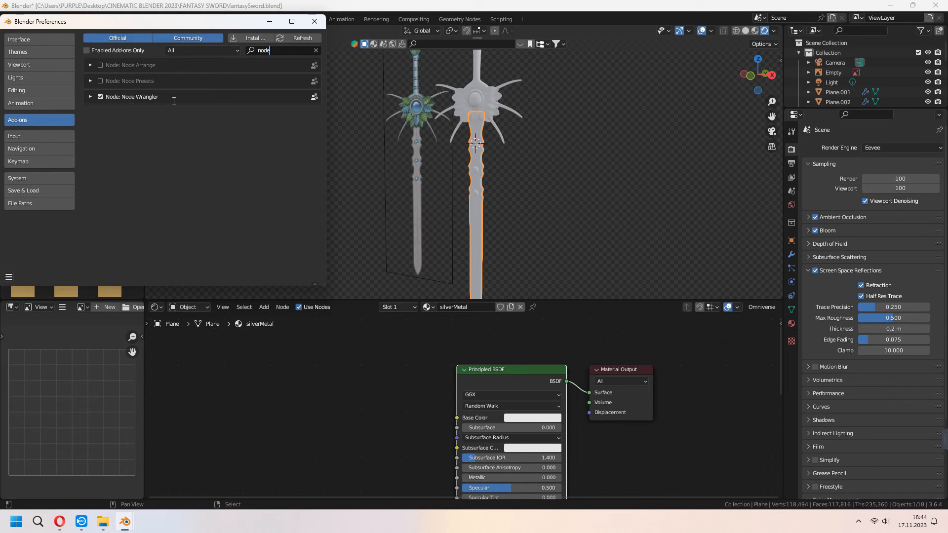
{"action": "left_click", "coordinate": [314, 21]}
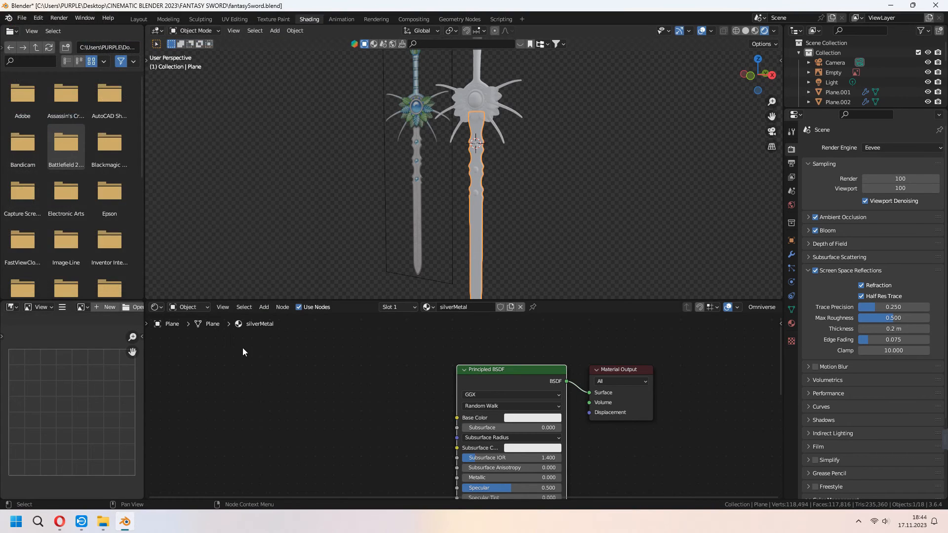
Load the Metal003 2K-JPG maps into silverMetal with Node Wrangler's Principled Texture Setup.
{"action": "key", "text": "ctrl+shift+t"}
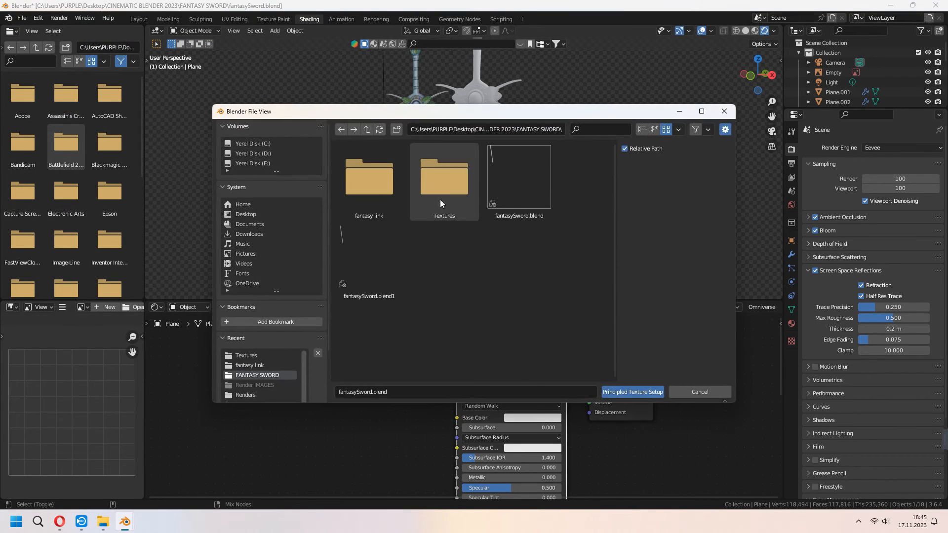
{"action": "double_click", "coordinate": [365, 186]}
{"action": "left_click_drag", "start_coordinate": [374, 345], "coordinate": [568, 171]}
{"action": "left_click", "coordinate": [628, 391]}
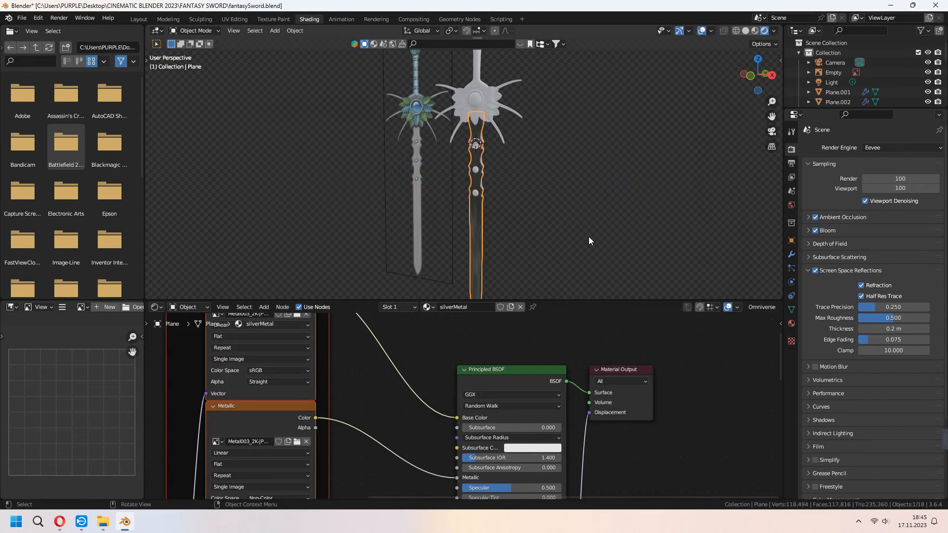
Display the textured blade in Material Preview shading and return to the Layout workspace with the same shading.
{"action": "scroll", "coordinate": [692, 69], "scroll_direction": "up", "scroll_amount": 2}
{"action": "left_click", "coordinate": [753, 31]}
{"action": "scroll", "coordinate": [579, 199], "scroll_direction": "up", "scroll_amount": 2}
{"action": "mouse_move", "coordinate": [579, 198]}
{"action": "middle_mouse_down"}
{"action": "mouse_move", "coordinate": [547, 158]}
{"action": "mouse_move", "coordinate": [514, 148]}
{"action": "mouse_move", "coordinate": [594, 184]}
{"action": "middle_mouse_up"}
{"action": "left_click", "coordinate": [138, 18]}
{"action": "left_click", "coordinate": [754, 30]}
{"action": "scroll", "coordinate": [561, 296], "scroll_direction": "up", "scroll_amount": 2}
{"action": "mouse_move", "coordinate": [508, 356]}
{"action": "middle_mouse_down"}
{"action": "mouse_move", "coordinate": [562, 362]}
{"action": "mouse_move", "coordinate": [537, 309]}
{"action": "mouse_move", "coordinate": [510, 320]}
{"action": "middle_mouse_up"}
Unwrap the whole blade mesh with Smart UV Project.
{"action": "key", "text": "Tab"}
{"action": "key", "text": "a"}
{"action": "key", "text": "u"}
{"action": "left_click", "coordinate": [495, 336]}
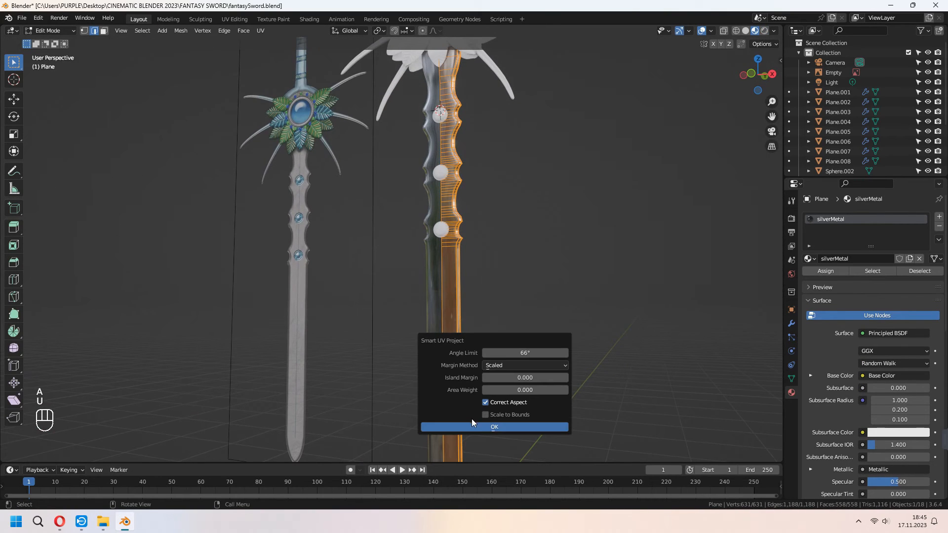
{"action": "left_click", "coordinate": [474, 426]}
{"action": "middle_click_drag", "start_coordinate": [474, 426], "coordinate": [484, 396]}
{"action": "key", "text": "Tab"}
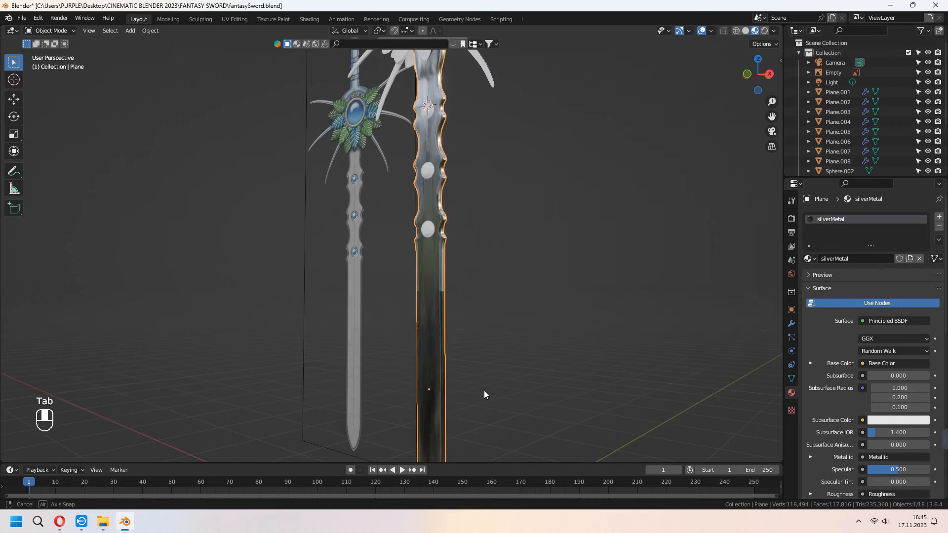
Apply the blade's Mirror modifier and collapse the remaining Subdivision modifier.
{"action": "key", "text": "Tab"}
{"action": "scroll", "coordinate": [471, 366], "scroll_direction": "up", "scroll_amount": 3}
{"action": "middle_click_drag", "start_coordinate": [521, 367], "coordinate": [680, 340]}
{"action": "scroll", "coordinate": [486, 378], "scroll_direction": "up", "scroll_amount": 3}
{"action": "key", "text": "2"}
{"action": "key", "text": "Tab"}
{"action": "left_click", "coordinate": [791, 324]}
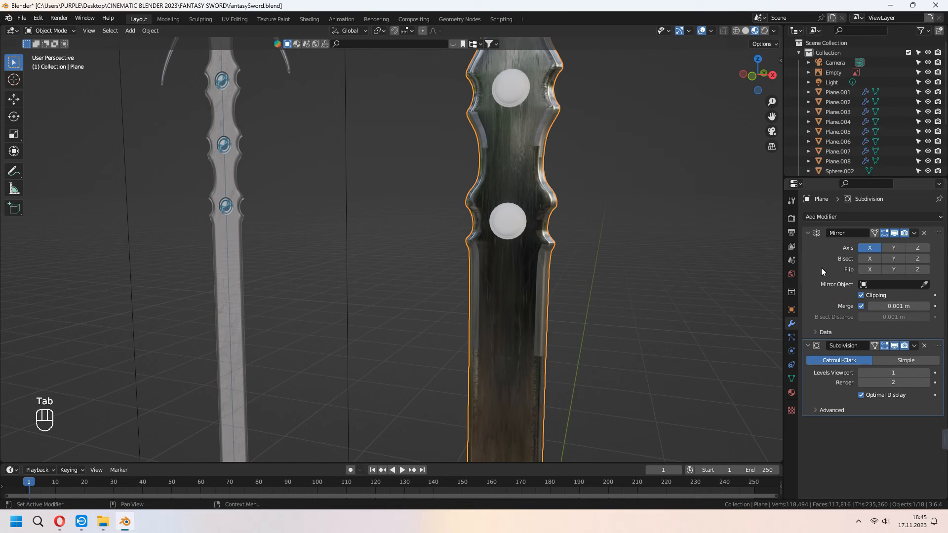
{"action": "left_click", "coordinate": [901, 243]}
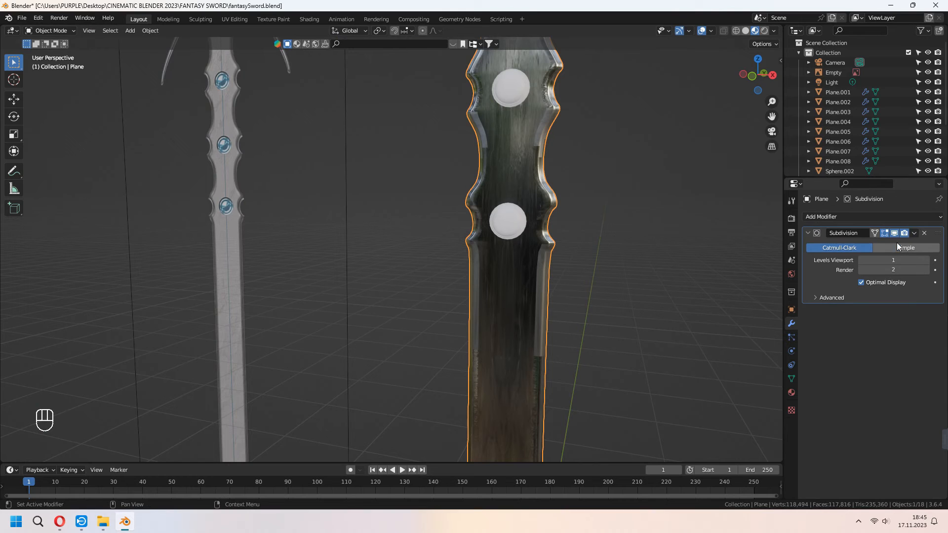
{"action": "middle_click_drag", "start_coordinate": [739, 306], "coordinate": [686, 321]}
{"action": "left_click", "coordinate": [808, 233]}
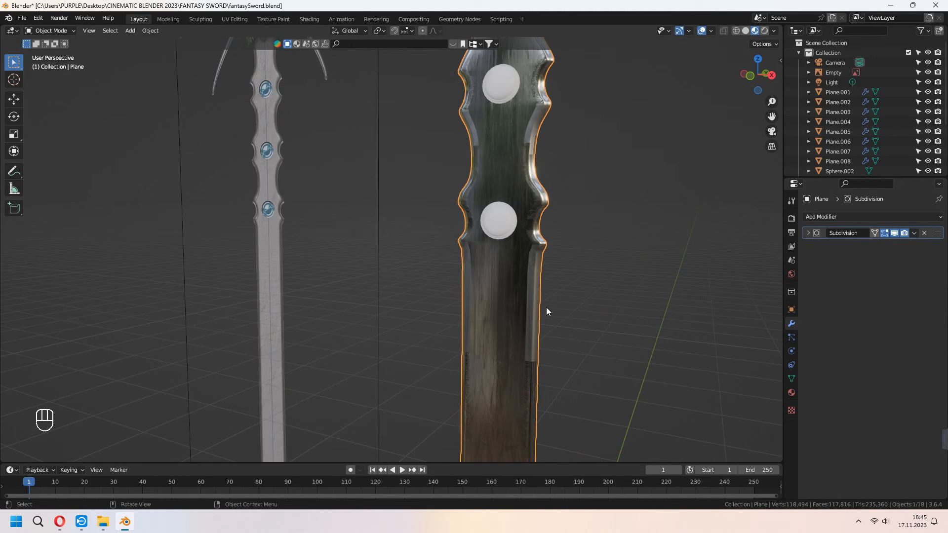
Run Smart UV Project on all faces of the full, unmirrored blade mesh.
{"action": "middle_click_drag", "start_coordinate": [546, 307], "coordinate": [519, 268]}
{"action": "key", "text": "Tab"}
{"action": "key", "text": "u"}
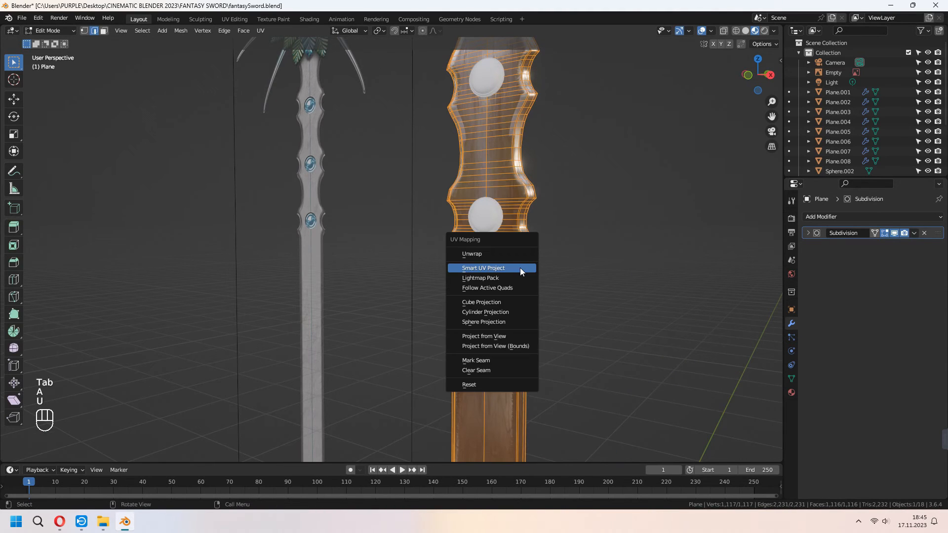
{"action": "left_click", "coordinate": [520, 268]}
{"action": "left_click", "coordinate": [511, 357]}
Mark the edge loop running along the blade's outer side edge as a seam.
{"action": "middle_click_drag", "start_coordinate": [510, 357], "coordinate": [506, 227]}
{"action": "left_click", "coordinate": [380, 216], "text": "alt"}
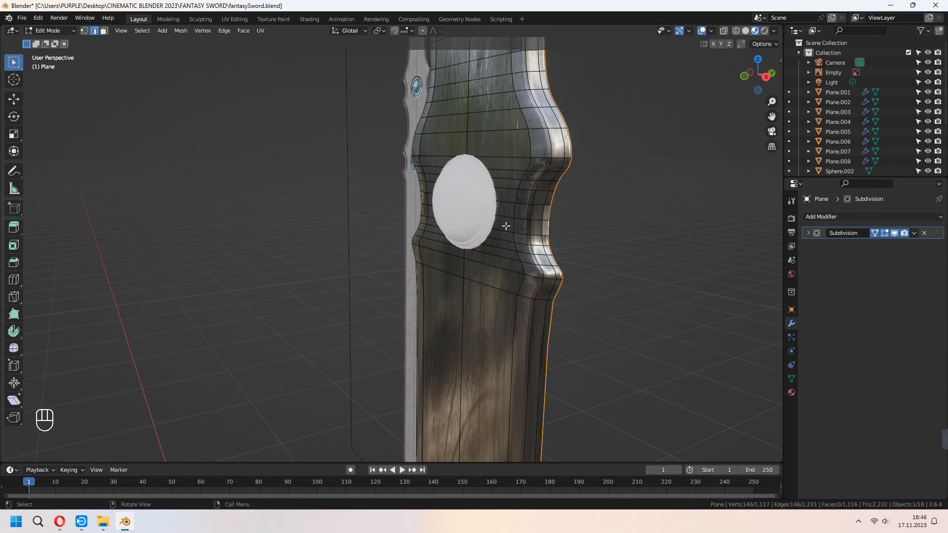
{"action": "right_click", "coordinate": [547, 222]}
{"action": "left_click", "coordinate": [513, 383]}
{"action": "middle_click_drag", "start_coordinate": [512, 383], "coordinate": [481, 239]}
Unwrap the entire blade along the marked seam and return to Object Mode.
{"action": "key", "text": "a"}
{"action": "key", "text": "u"}
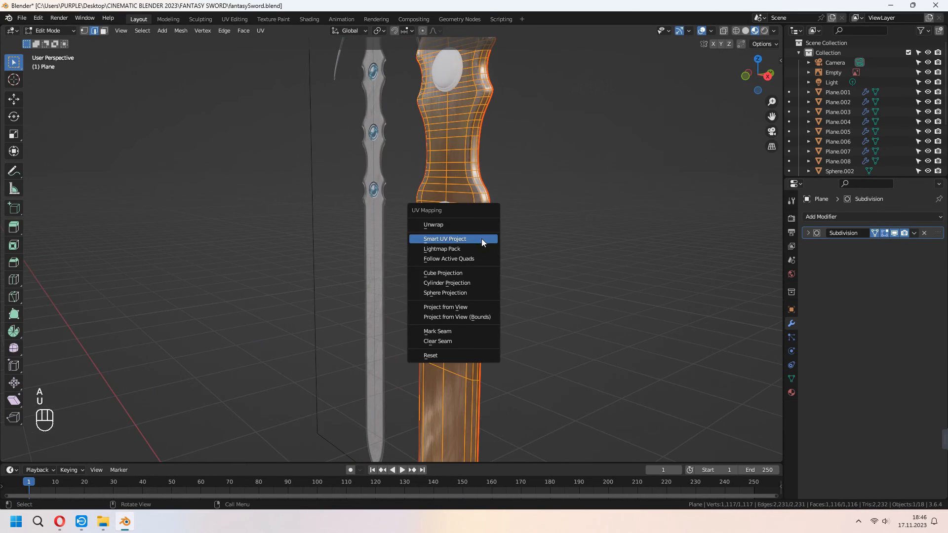
{"action": "left_click", "coordinate": [482, 222]}
{"action": "middle_click_drag", "start_coordinate": [495, 275], "coordinate": [534, 285]}
{"action": "key", "text": "Tab"}
{"action": "scroll", "coordinate": [534, 284], "scroll_direction": "down", "scroll_amount": 3}
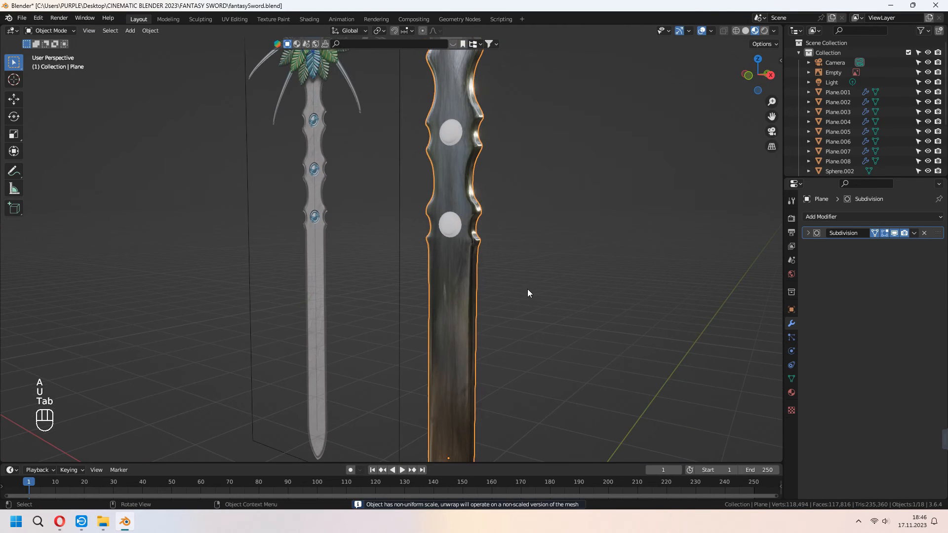
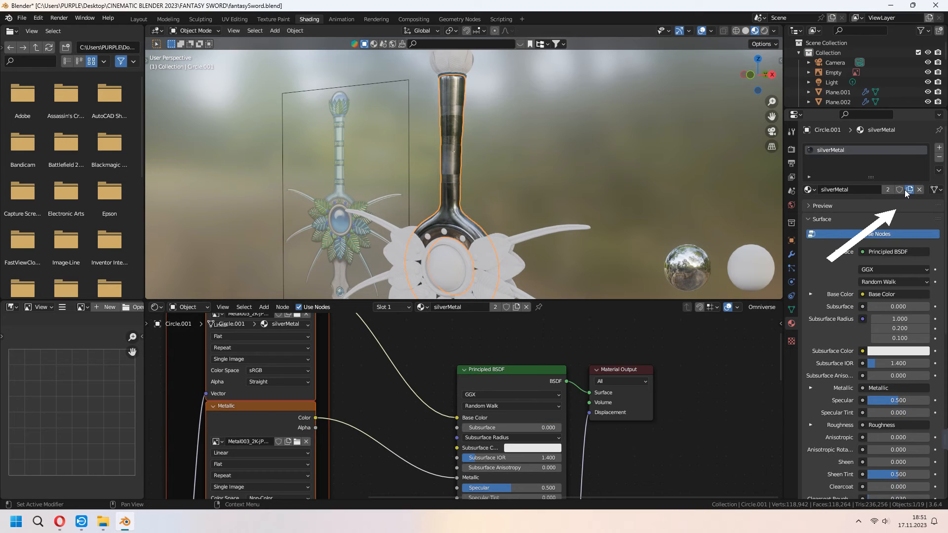
Make a separate copy of the handle's silverMetal material and rename it silverMetalBlue.
{"action": "left_click", "coordinate": [904, 190]}
{"action": "left_click", "coordinate": [859, 190]}
{"action": "type", "text": "Blue"}
{"action": "key", "text": "Return"}
Insert a Color Ramp node between the Base Color texture and the Principled BSDF of silverMetalBlue.
{"action": "key", "text": "shift+a"}
{"action": "type", "text": "br"}
{"action": "key", "text": "BackSpace"}
{"action": "key", "text": "BackSpace"}
{"action": "type", "text": "col"}
{"action": "left_click", "coordinate": [513, 369]}
{"action": "left_click", "coordinate": [441, 366]}
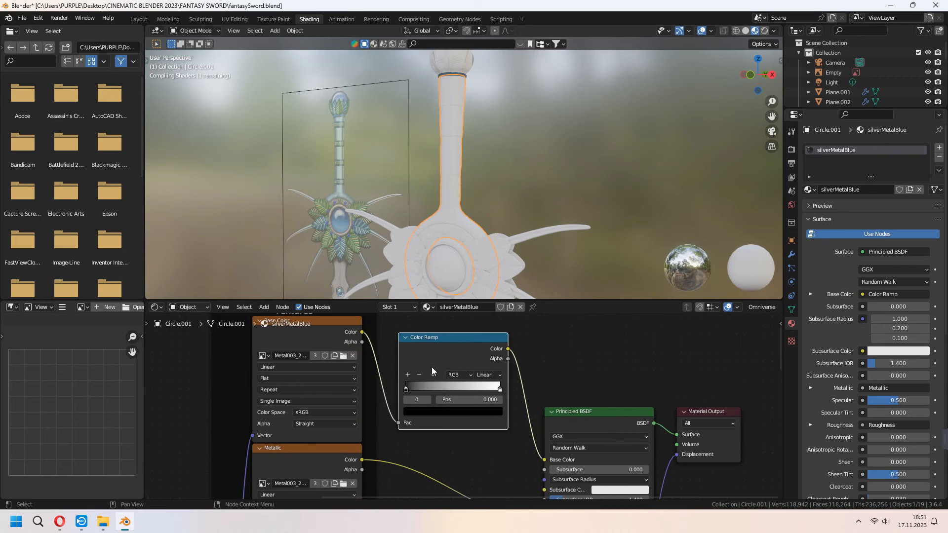
Color the silverMetalBlue ramp's first stop dark blue and its last stop light cyan.
{"action": "left_click", "coordinate": [412, 411]}
{"action": "left_click_drag", "start_coordinate": [476, 334], "coordinate": [442, 298]}
{"action": "left_click", "coordinate": [500, 388]}
{"action": "left_click", "coordinate": [486, 411]}
{"action": "middle_click_drag", "start_coordinate": [501, 159], "coordinate": [514, 155]}
Unwrap the entire sword handle with Smart UV Project.
{"action": "key", "text": "Tab"}
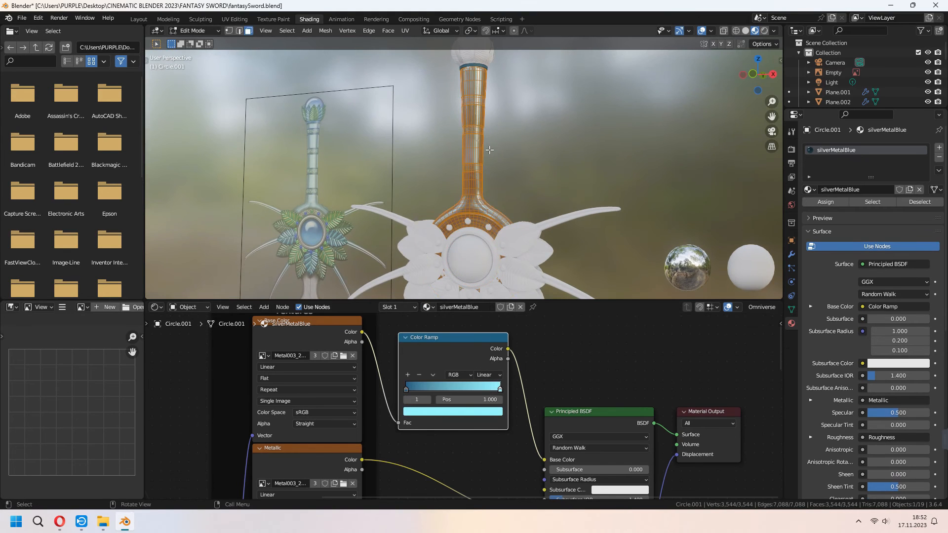
{"action": "key", "text": "u"}
{"action": "left_click", "coordinate": [490, 149]}
{"action": "left_click", "coordinate": [487, 241]}
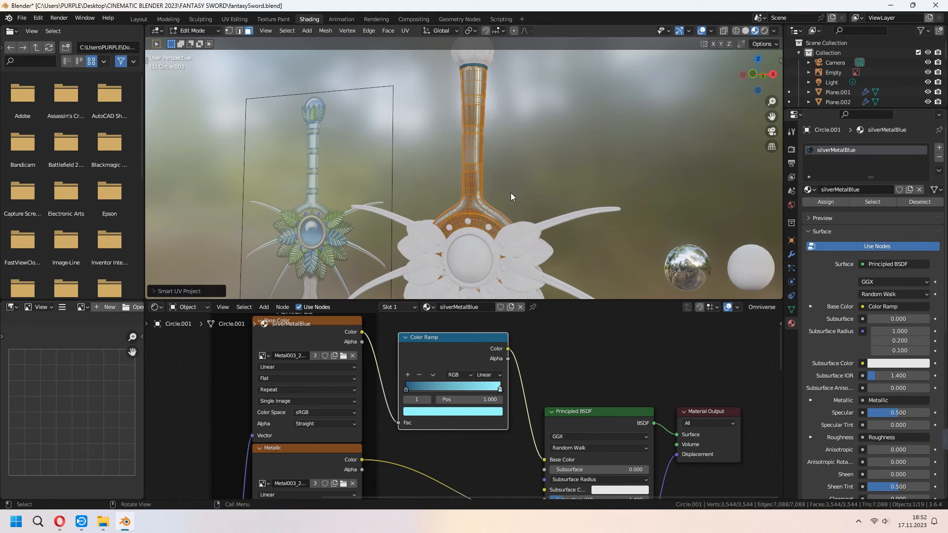
{"action": "key", "text": "Tab"}
{"action": "scroll", "coordinate": [523, 197], "scroll_direction": "up", "scroll_amount": 5}
{"action": "middle_click_drag", "start_coordinate": [538, 200], "coordinate": [520, 231]}
{"action": "scroll", "coordinate": [487, 219], "scroll_direction": "down", "scroll_amount": 5}
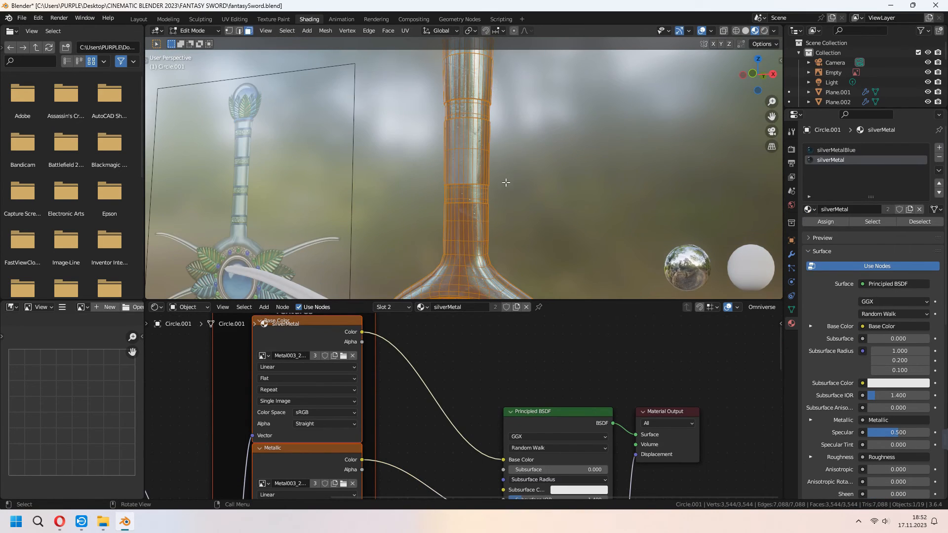
Select the narrow ring bands around the handle grip and assign silverMetal to them.
{"action": "scroll", "coordinate": [506, 183], "scroll_direction": "up", "scroll_amount": 3}
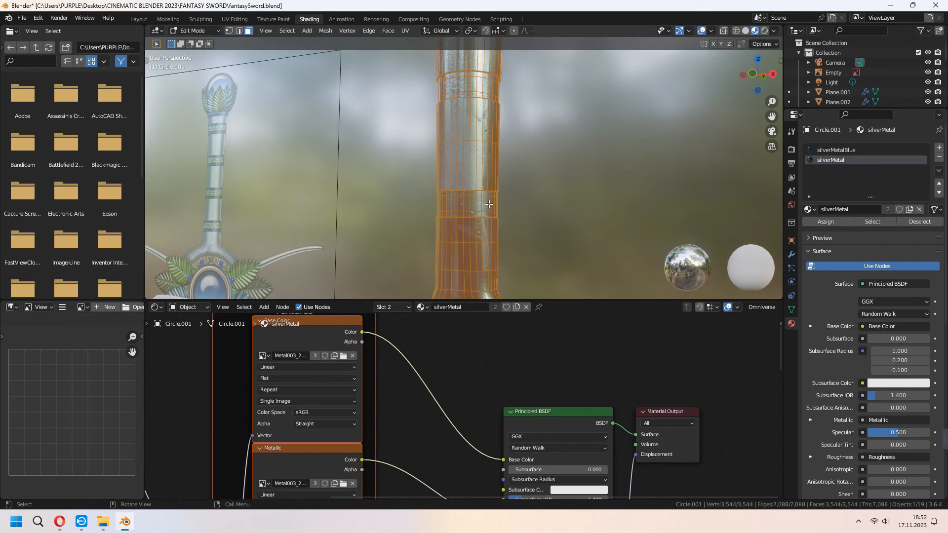
{"action": "left_click", "coordinate": [471, 221], "text": "alt"}
{"action": "middle_click_drag", "start_coordinate": [538, 106], "coordinate": [541, 246], "text": "shift"}
{"action": "left_click", "coordinate": [477, 227], "text": "alt+shift"}
{"action": "middle_click_drag", "start_coordinate": [477, 227], "coordinate": [517, 203], "text": "shift"}
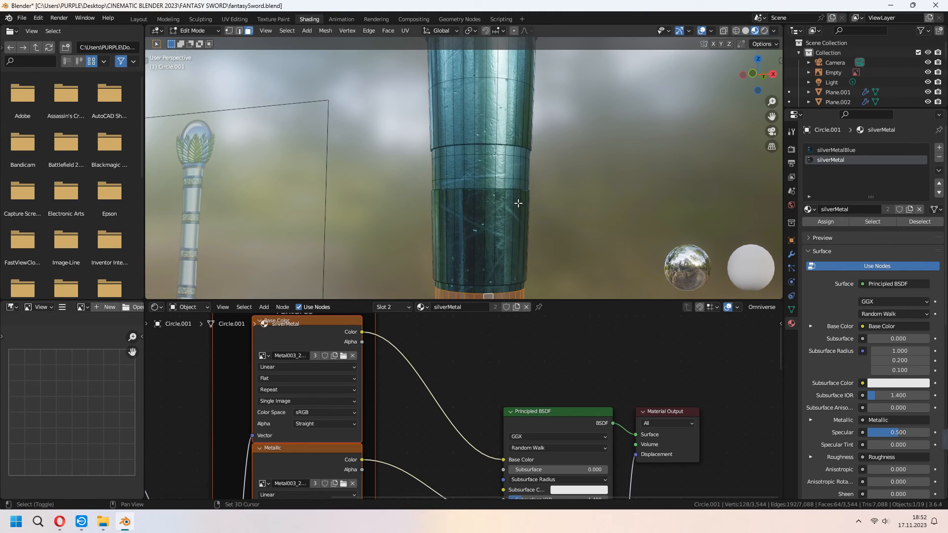
{"action": "left_click", "coordinate": [486, 165], "text": "alt+shift"}
{"action": "left_click", "coordinate": [826, 222]}
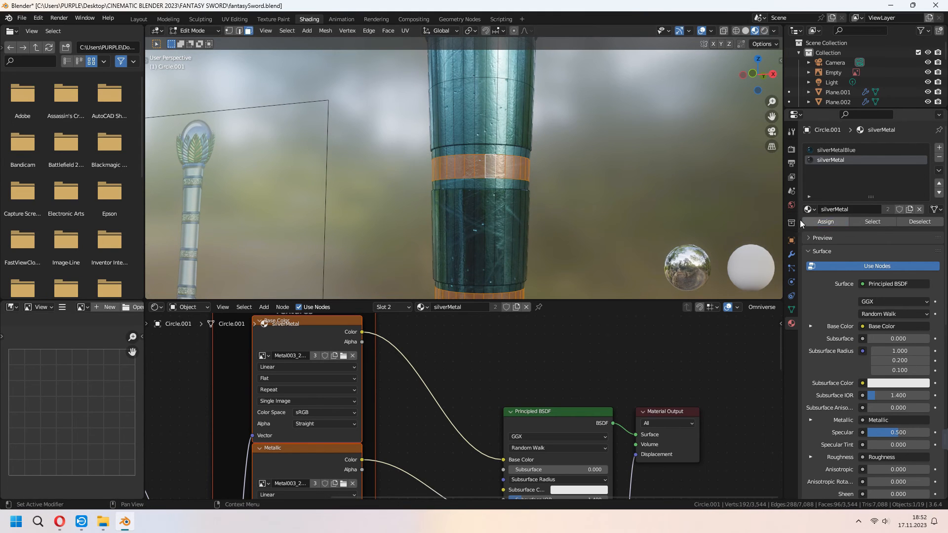
{"action": "key", "text": "Tab"}
{"action": "scroll", "coordinate": [590, 190], "scroll_direction": "down", "scroll_amount": 4}
{"action": "middle_click_drag", "start_coordinate": [590, 191], "coordinate": [553, 180]}
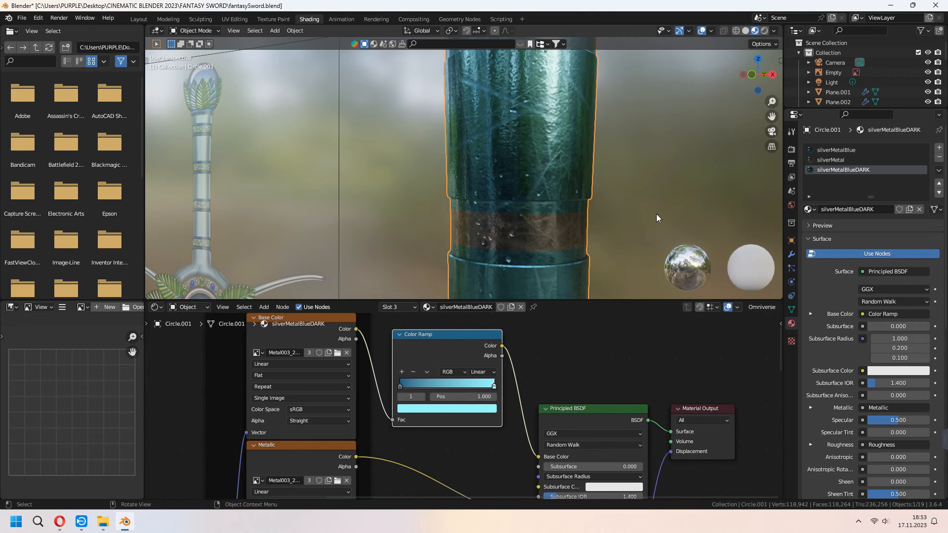
Recolor the last Color Ramp stop of silverMetalBlueDARK to a deeper, darker blue and save the file.
{"action": "scroll", "coordinate": [597, 462], "scroll_direction": "up", "scroll_amount": 1}
{"action": "left_click_drag", "start_coordinate": [599, 412], "coordinate": [723, 409]}
{"action": "middle_click_drag", "start_coordinate": [634, 371], "coordinate": [605, 377]}
{"action": "left_click", "coordinate": [356, 388]}
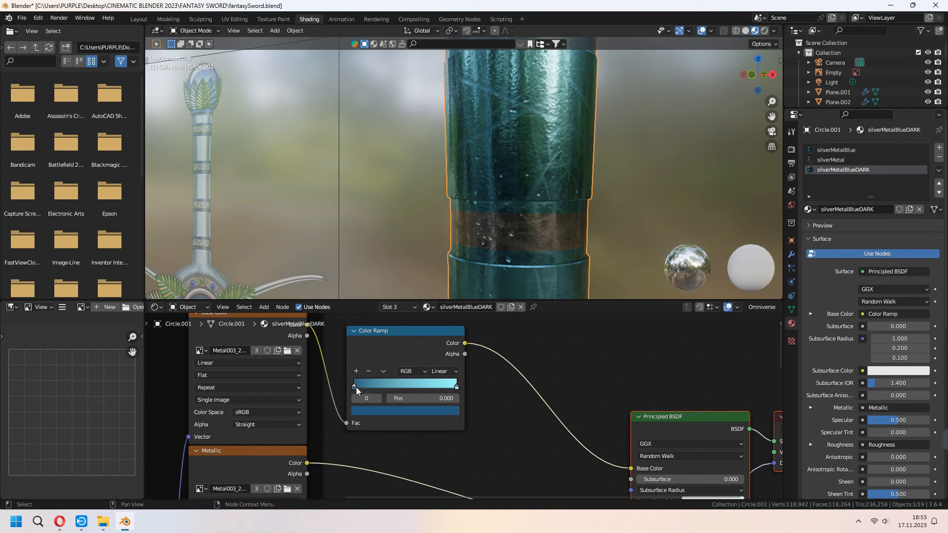
{"action": "left_click", "coordinate": [455, 387]}
{"action": "left_click", "coordinate": [405, 410]}
{"action": "left_click_drag", "start_coordinate": [404, 291], "coordinate": [400, 280]}
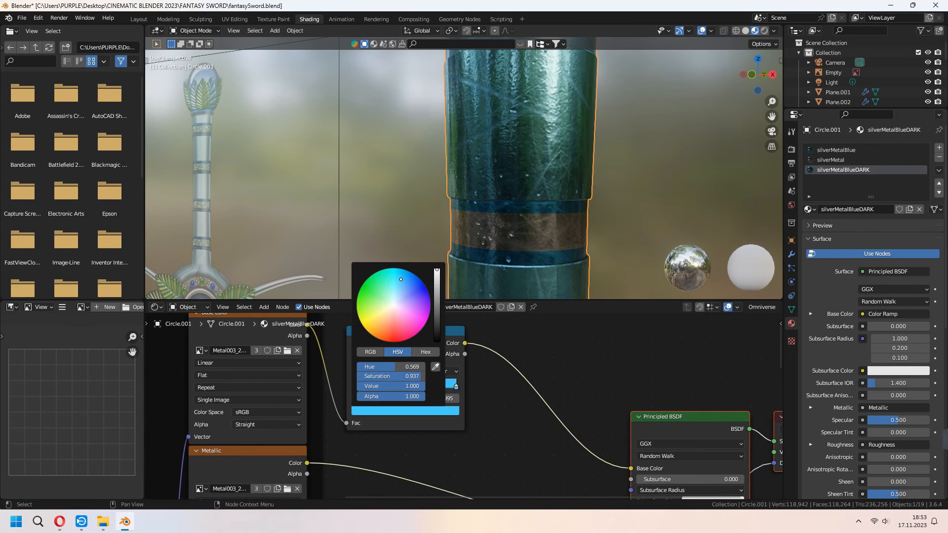
{"action": "scroll", "coordinate": [408, 280], "scroll_direction": "down", "scroll_amount": 8}
{"action": "scroll", "coordinate": [586, 214], "scroll_direction": "down", "scroll_amount": 6}
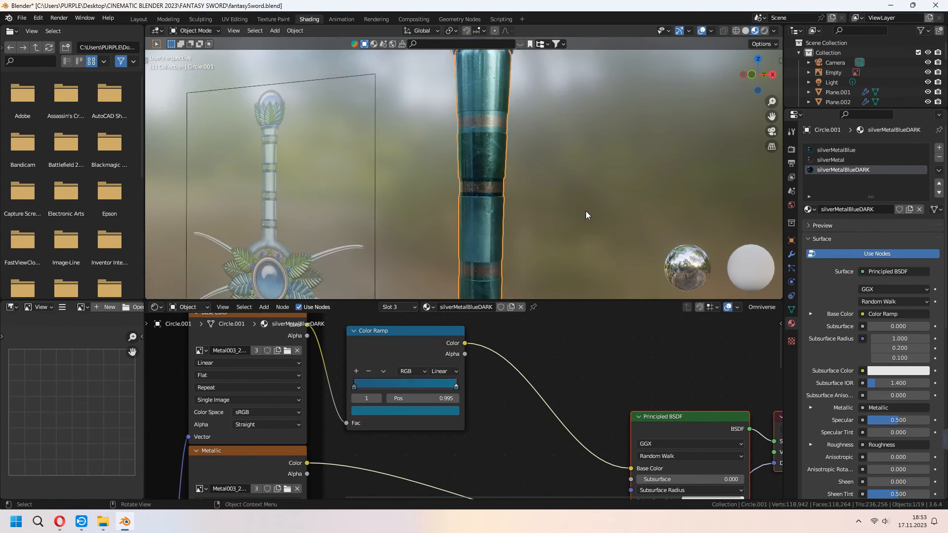
{"action": "scroll", "coordinate": [338, 365], "scroll_direction": "down", "scroll_amount": 5}
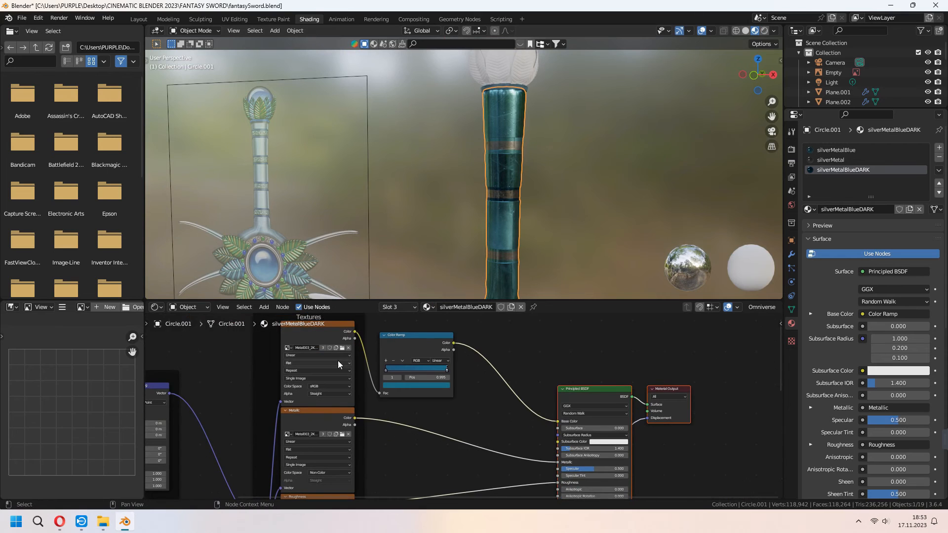
{"action": "key", "text": "ctrl+s"}
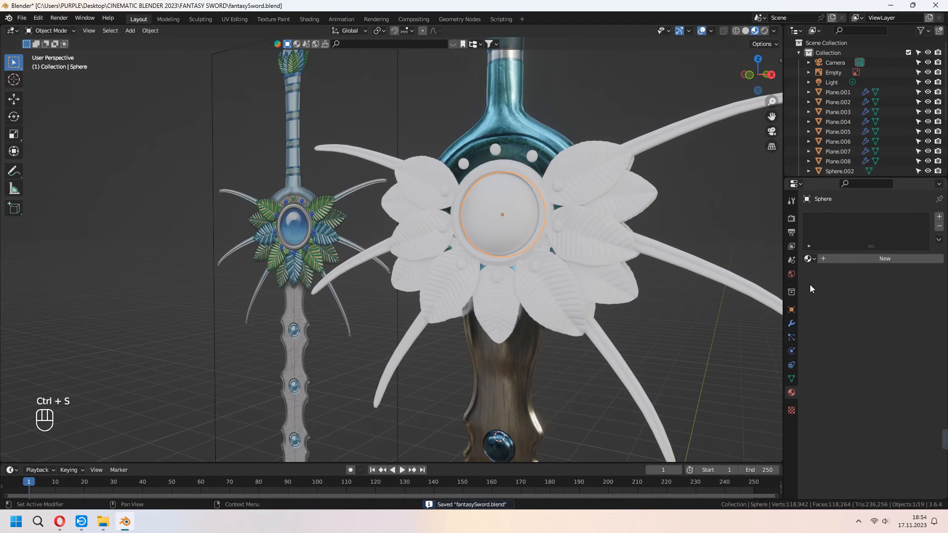
Give the guard's central gem a new material named ball, with its base color sampled from the reference image's gem.
{"action": "double_click", "coordinate": [844, 258]}
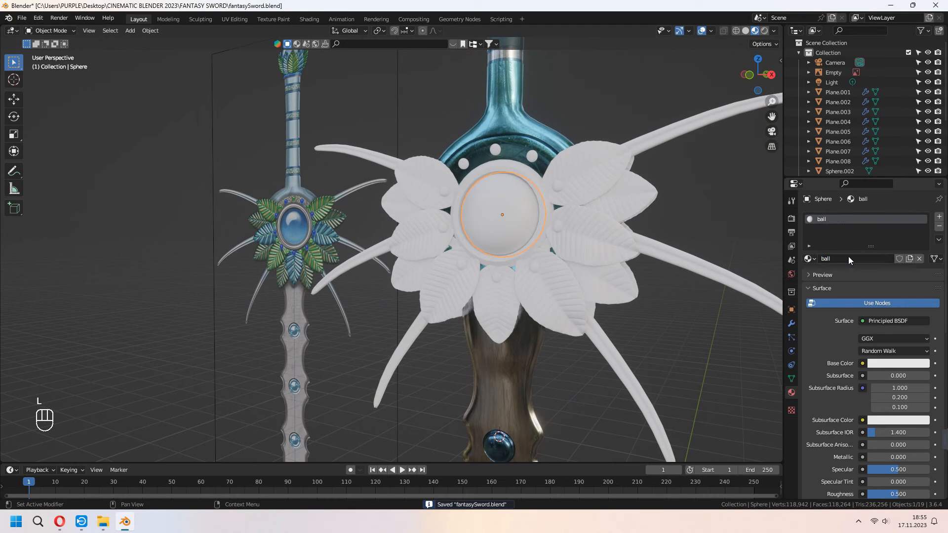
{"action": "left_click", "coordinate": [882, 366]}
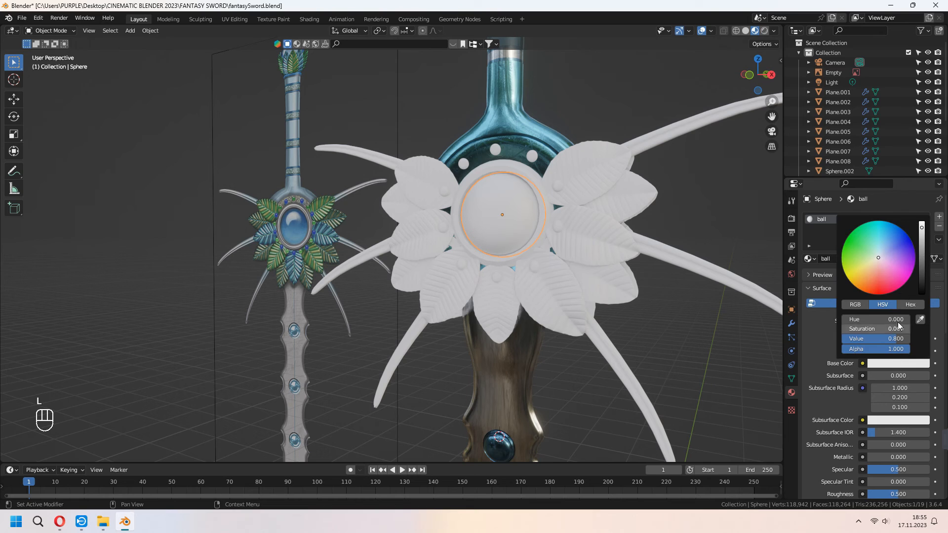
{"action": "left_click", "coordinate": [922, 307]}
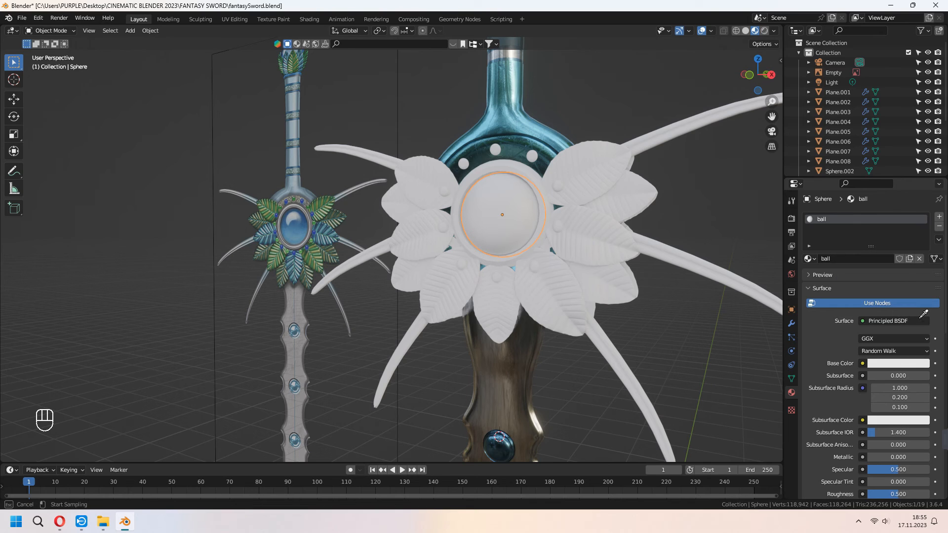
{"action": "left_click", "coordinate": [297, 226]}
Set the ball material's roughness to 0 and transmission to 1.
{"action": "scroll", "coordinate": [824, 397], "scroll_direction": "down", "scroll_amount": 3}
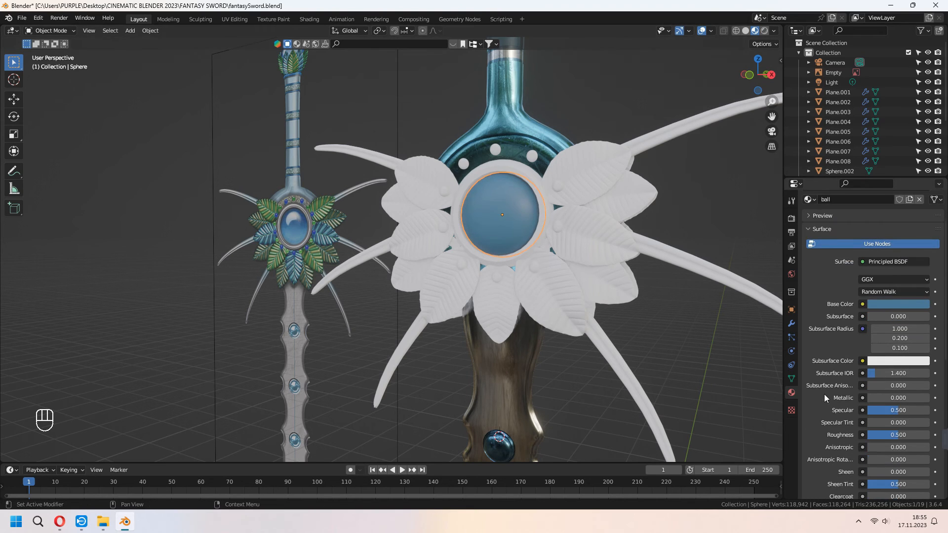
{"action": "left_click_drag", "start_coordinate": [894, 434], "coordinate": [932, 435]}
{"action": "scroll", "coordinate": [875, 435], "scroll_direction": "down", "scroll_amount": 5}
{"action": "middle_click_drag", "start_coordinate": [591, 332], "coordinate": [607, 333]}
{"action": "left_click", "coordinate": [606, 333]}
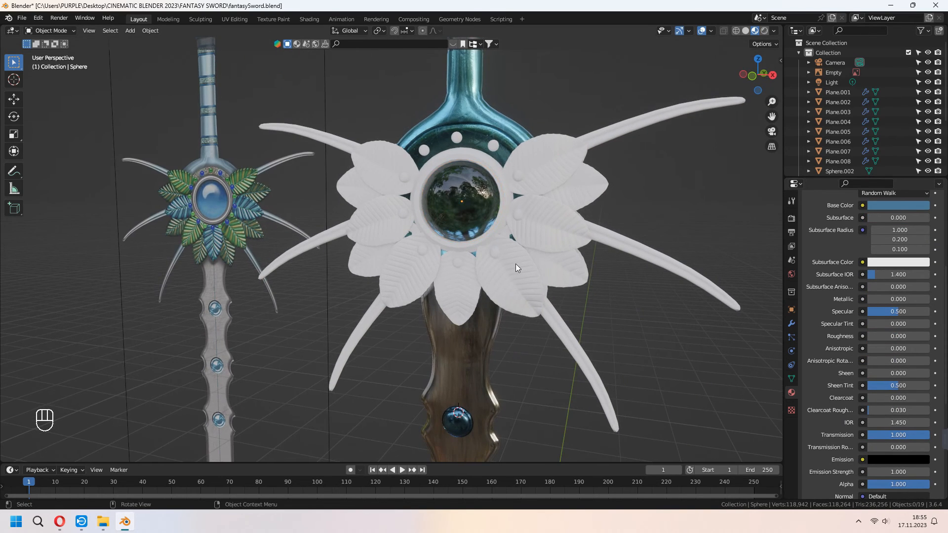
Show the scene in Rendered shading and assign the ball material to the pommel sphere.
{"action": "left_click", "coordinate": [764, 31]}
{"action": "scroll", "coordinate": [470, 216], "scroll_direction": "down", "scroll_amount": 6}
{"action": "left_click", "coordinate": [440, 102]}
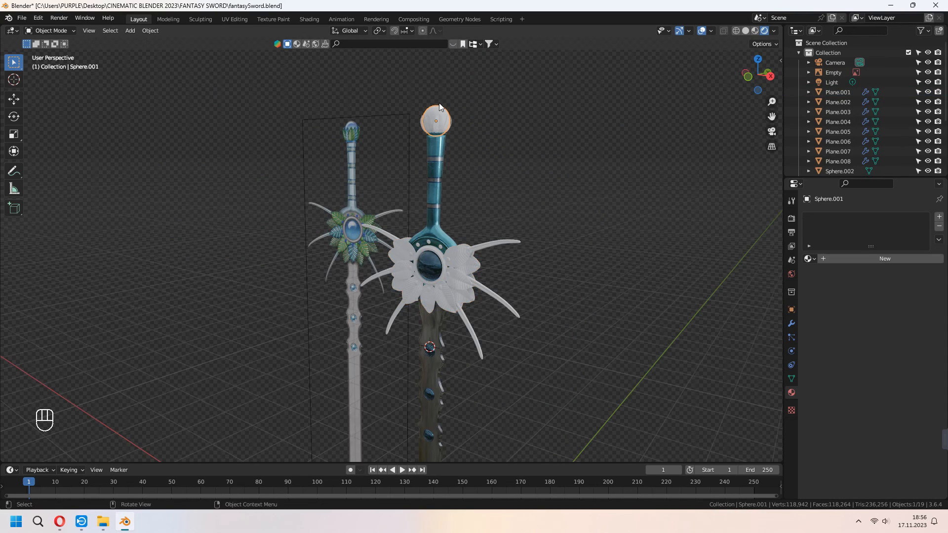
{"action": "left_click", "coordinate": [809, 258]}
{"action": "left_click", "coordinate": [825, 273]}
{"action": "left_click", "coordinate": [551, 243]}
Assign the silverMetalBlue material to the guard's leaves.
{"action": "scroll", "coordinate": [462, 239], "scroll_direction": "up", "scroll_amount": 5}
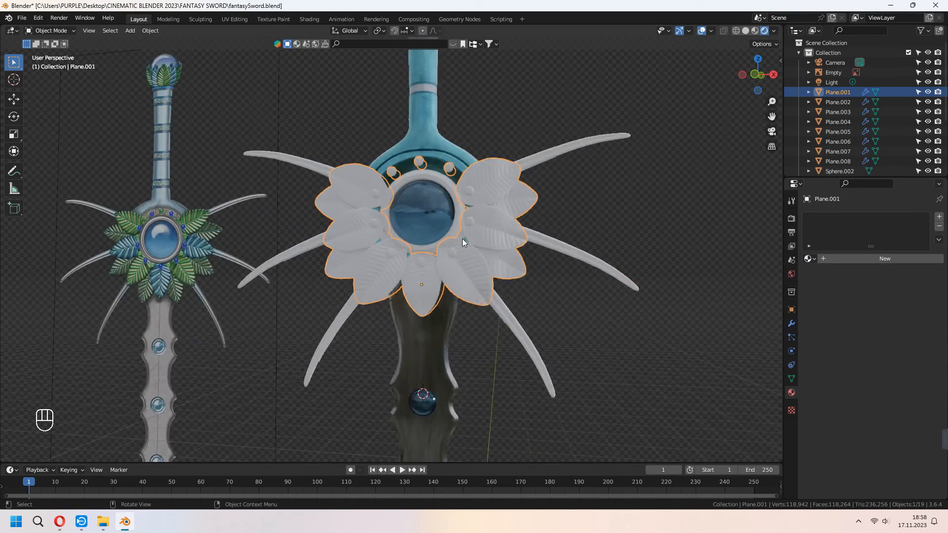
{"action": "middle_click_drag", "start_coordinate": [462, 239], "coordinate": [437, 276]}
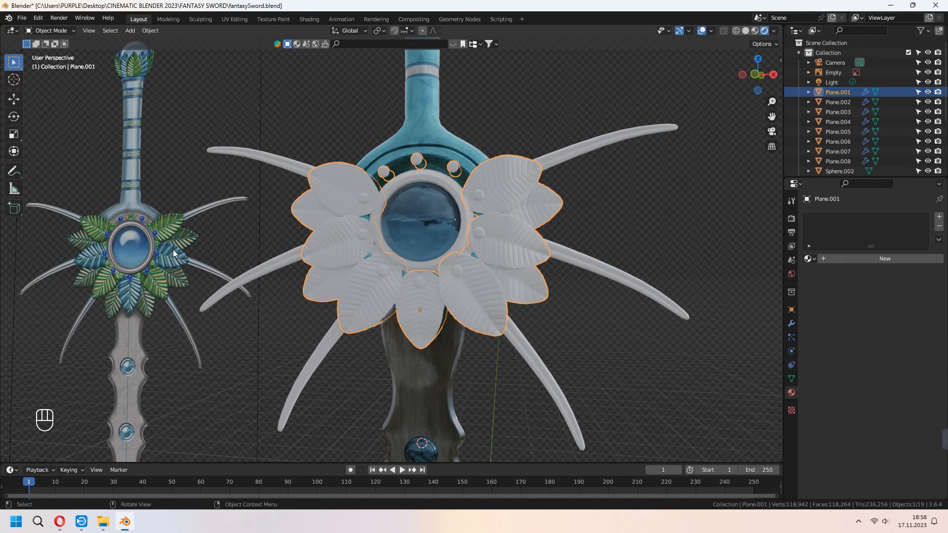
{"action": "left_click", "coordinate": [810, 259]}
{"action": "left_click", "coordinate": [824, 319]}
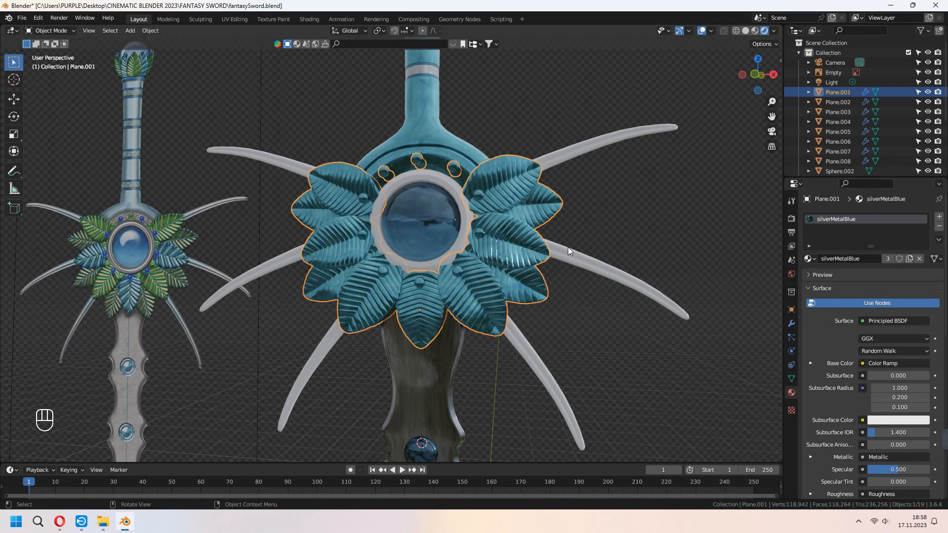
{"action": "scroll", "coordinate": [490, 245], "scroll_direction": "down", "scroll_amount": 4}
{"action": "scroll", "coordinate": [493, 245], "scroll_direction": "up", "scroll_amount": 6}
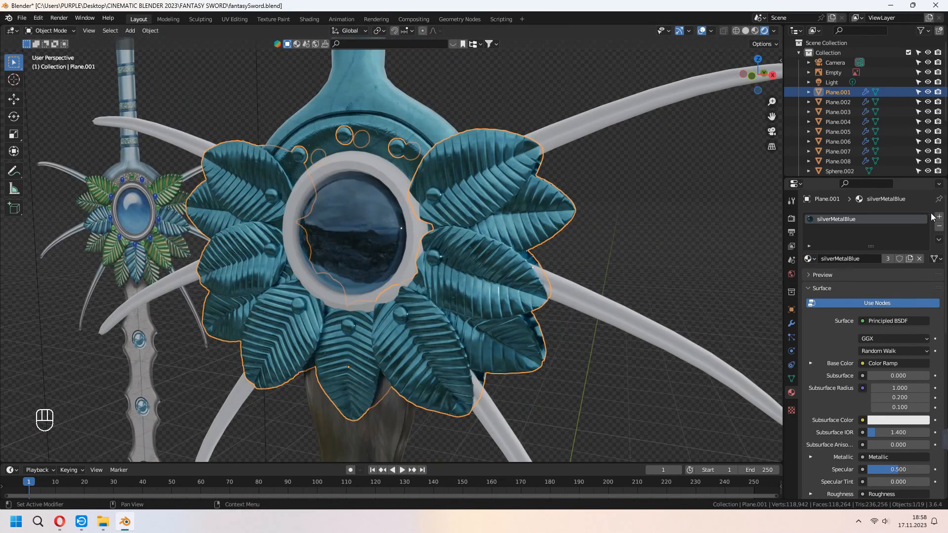
Add a second material slot holding silverMetalBlueDARK to the leaves and enter Edit Mode.
{"action": "left_click", "coordinate": [939, 217]}
{"action": "left_click", "coordinate": [810, 278]}
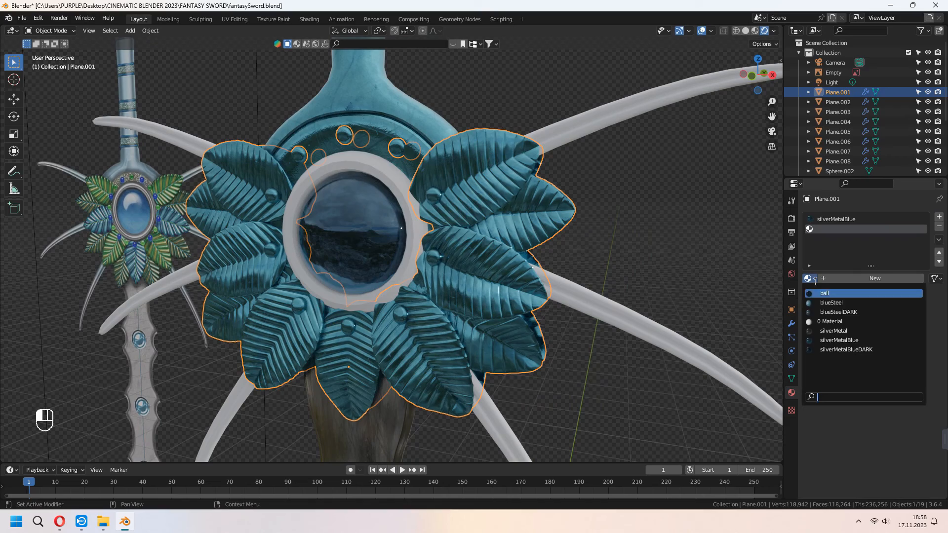
{"action": "left_click", "coordinate": [834, 347]}
{"action": "mouse_move", "coordinate": [527, 275]}
{"action": "middle_mouse_down"}
{"action": "mouse_move", "coordinate": [516, 277]}
{"action": "mouse_move", "coordinate": [535, 271]}
{"action": "middle_mouse_up"}
{"action": "key", "text": "Tab"}
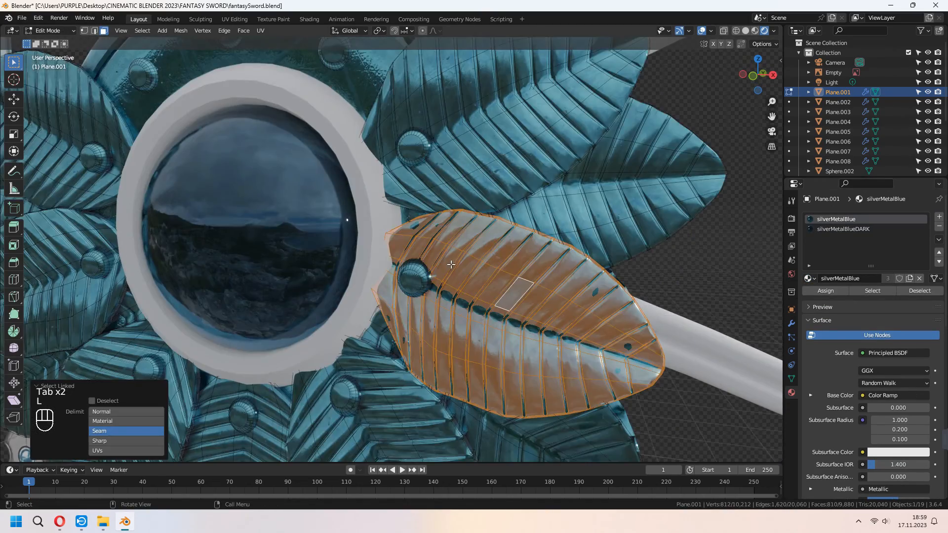
Assign silverMetalBlueDARK to every other rib strip of the large leaf on the gem's right side.
{"action": "scroll", "coordinate": [450, 265], "scroll_direction": "down", "scroll_amount": 2}
{"action": "scroll", "coordinate": [395, 240], "scroll_direction": "up", "scroll_amount": 4}
{"action": "middle_click_drag", "start_coordinate": [513, 225], "coordinate": [437, 237], "text": "shift"}
{"action": "key", "text": "3"}
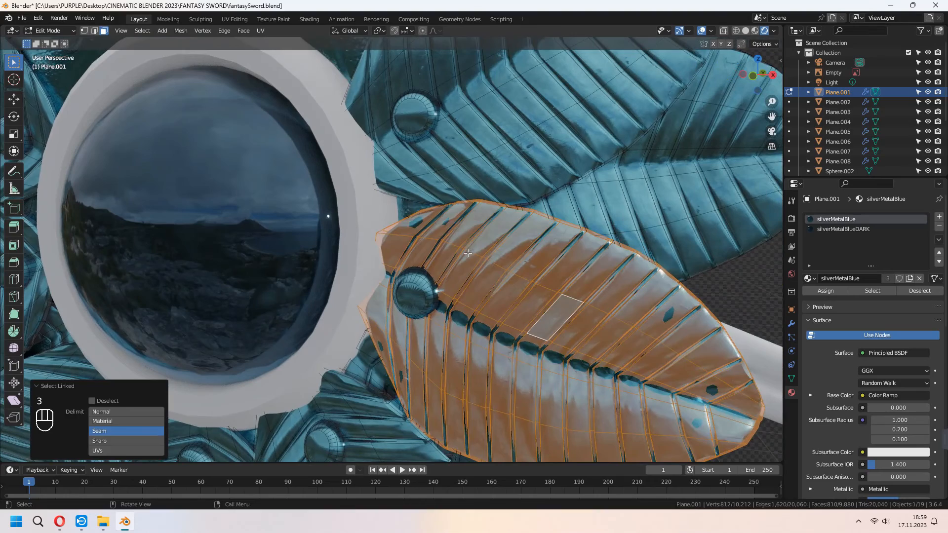
{"action": "left_click", "coordinate": [437, 237], "text": "alt"}
{"action": "left_click", "coordinate": [479, 255], "text": "alt+shift"}
{"action": "left_click", "coordinate": [524, 280], "text": "alt+shift"}
{"action": "left_click", "coordinate": [568, 296], "text": "alt+shift"}
{"action": "left_click", "coordinate": [621, 321], "text": "alt+shift"}
{"action": "left_click", "coordinate": [677, 348], "text": "alt+shift"}
{"action": "left_click", "coordinate": [724, 381], "text": "alt+shift"}
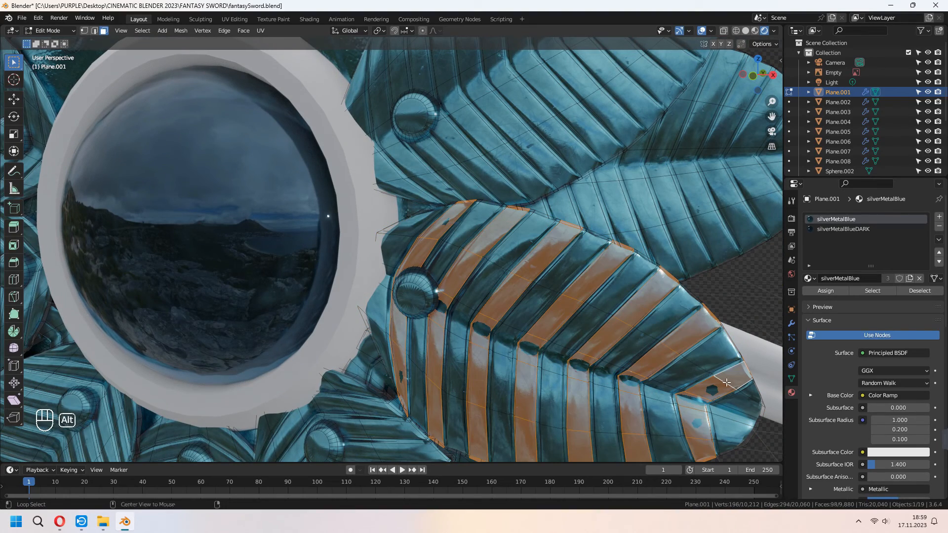
{"action": "left_click", "coordinate": [839, 229]}
{"action": "left_click", "coordinate": [826, 290]}
{"action": "scroll", "coordinate": [554, 279], "scroll_direction": "down", "scroll_amount": 5}
{"action": "key", "text": "Tab"}
{"action": "middle_click_drag", "start_coordinate": [501, 306], "coordinate": [515, 301]}
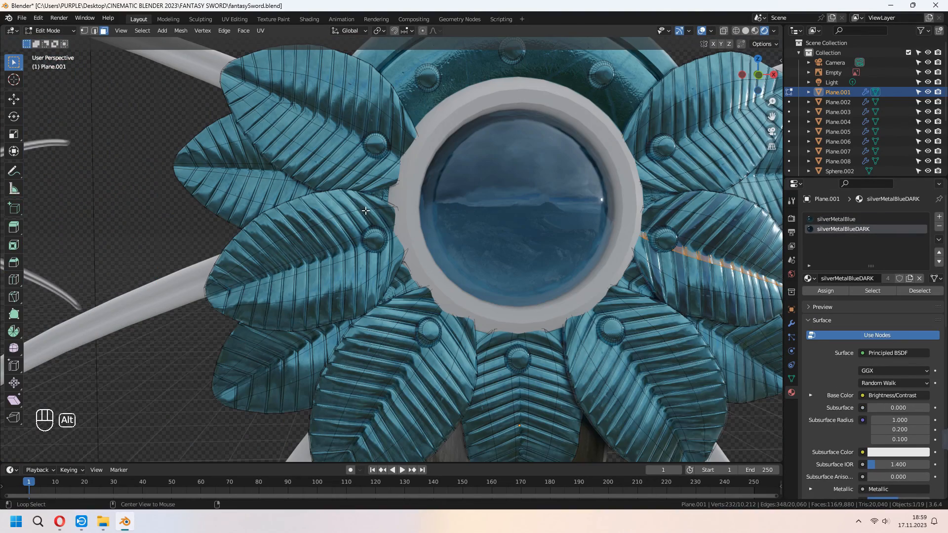
Assign silverMetalBlueDARK to every other rib strip of the matching leaf on the gem's left side.
{"action": "left_click", "coordinate": [365, 212], "text": "alt"}
{"action": "left_click", "coordinate": [324, 219], "text": "alt+shift"}
{"action": "left_click", "coordinate": [297, 234], "text": "alt+shift"}
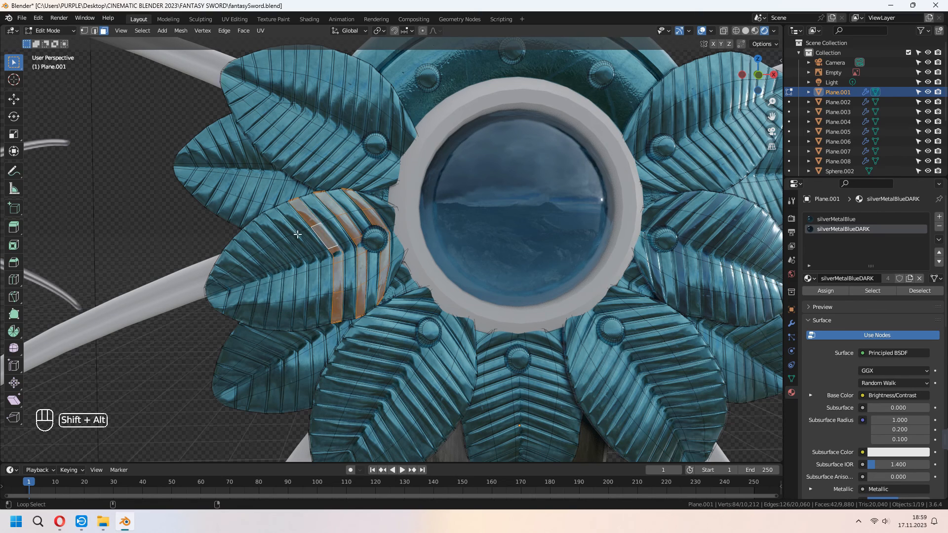
{"action": "left_click", "coordinate": [274, 243], "text": "alt+shift"}
{"action": "left_click", "coordinate": [249, 255], "text": "alt+shift"}
{"action": "left_click", "coordinate": [228, 272], "text": "alt+shift"}
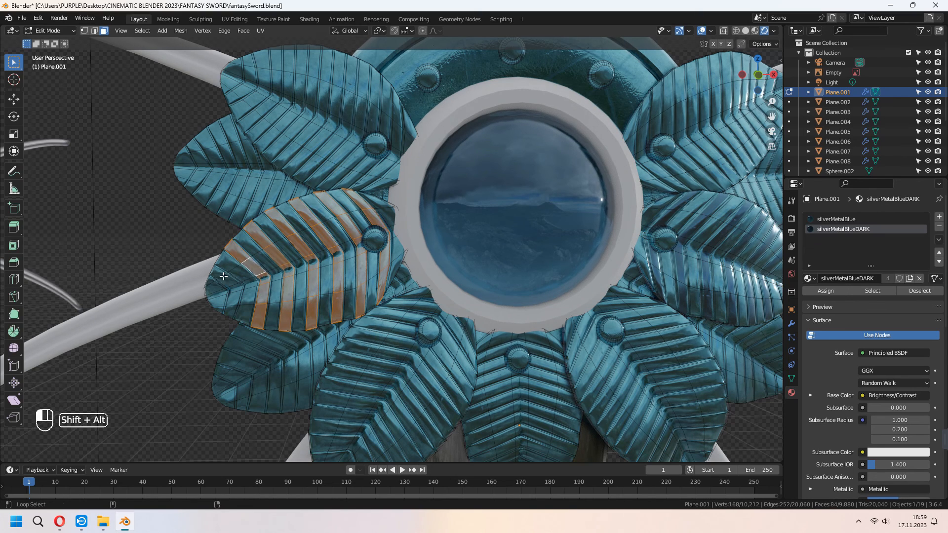
{"action": "left_click", "coordinate": [226, 279], "text": "alt+shift"}
{"action": "left_click", "coordinate": [813, 291]}
{"action": "scroll", "coordinate": [417, 251], "scroll_direction": "down", "scroll_amount": 6}
{"action": "key", "text": "Tab"}
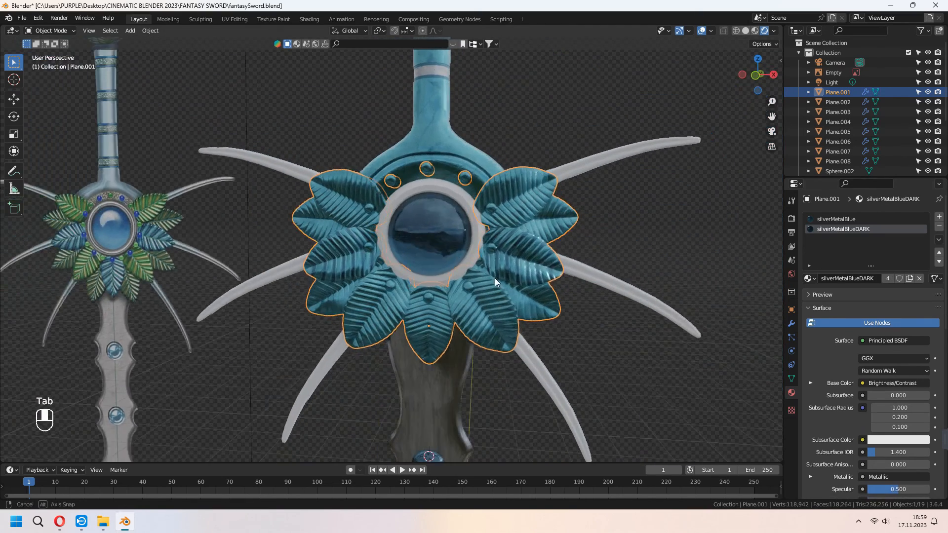
Assign silverMetalBlueDARK to alternating strips of the lowest center leaf and add a third material slot holding ball.
{"action": "key", "text": "Tab"}
{"action": "scroll", "coordinate": [466, 319], "scroll_direction": "up", "scroll_amount": 6}
{"action": "left_click", "coordinate": [402, 316], "text": "alt+shift"}
{"action": "scroll", "coordinate": [466, 319], "scroll_direction": "down", "scroll_amount": 6}
{"action": "key", "text": "Tab"}
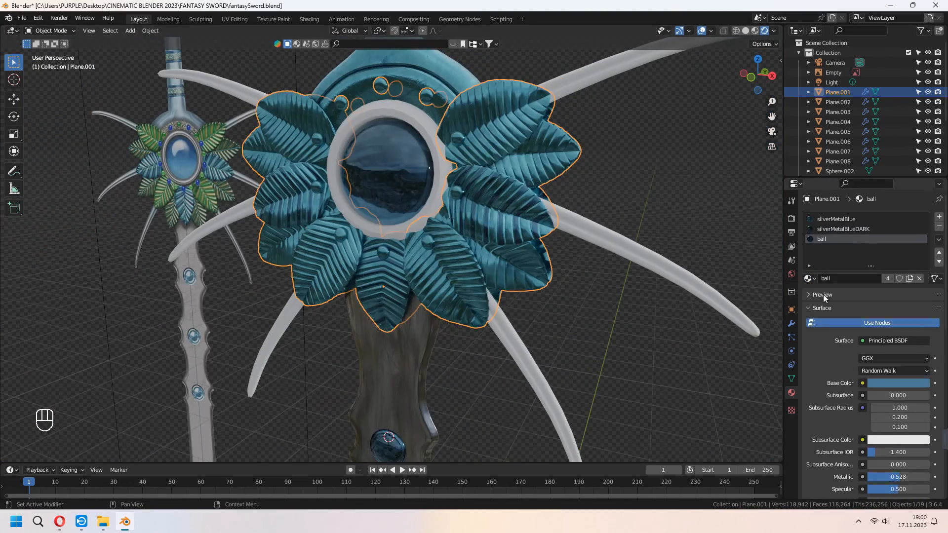
Assign the ball material to the small studs on the leaves and on the guard above the central gem.
{"action": "scroll", "coordinate": [472, 234], "scroll_direction": "up", "scroll_amount": 4}
{"action": "key", "text": "Tab"}
{"action": "left_click", "coordinate": [472, 234]}
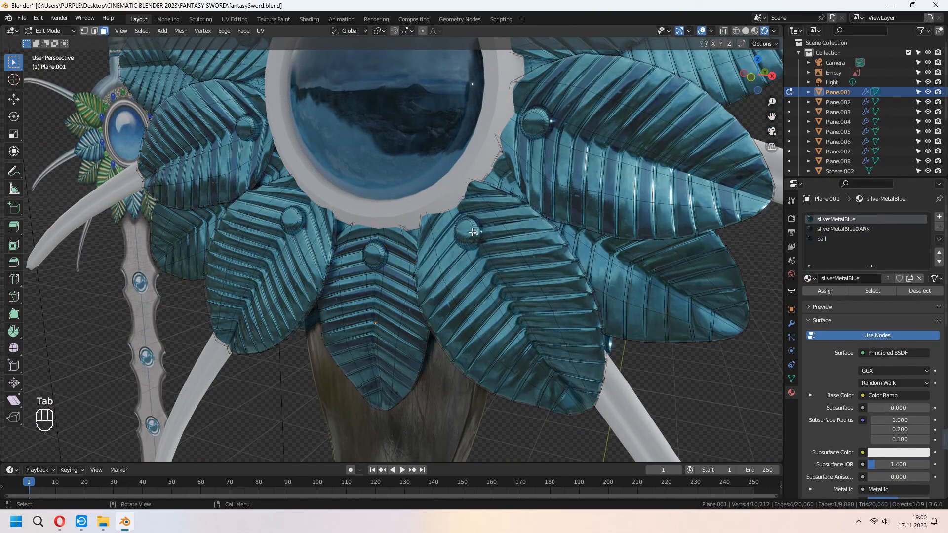
{"action": "key", "text": "l"}
{"action": "scroll", "coordinate": [464, 232], "scroll_direction": "down", "scroll_amount": 3}
{"action": "middle_click_drag", "start_coordinate": [424, 243], "coordinate": [451, 243]}
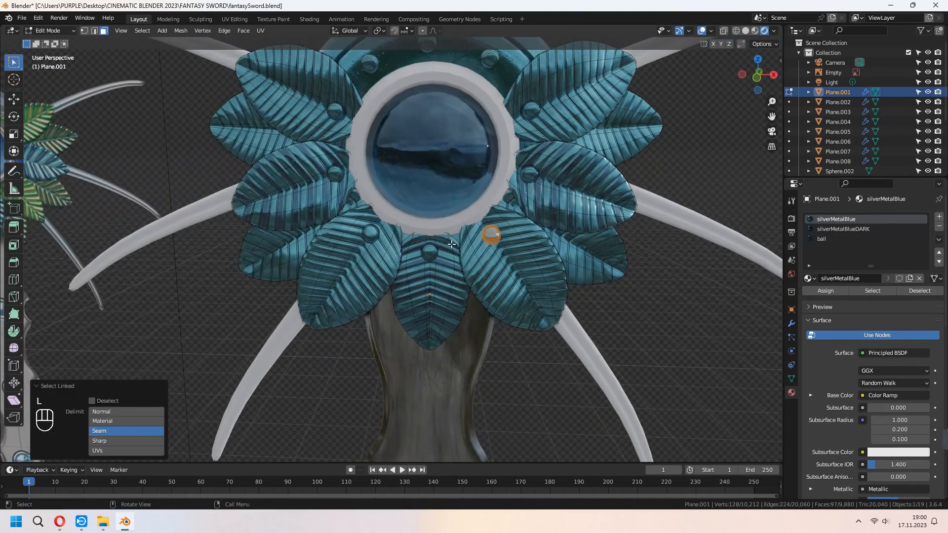
{"action": "key", "text": "l"}
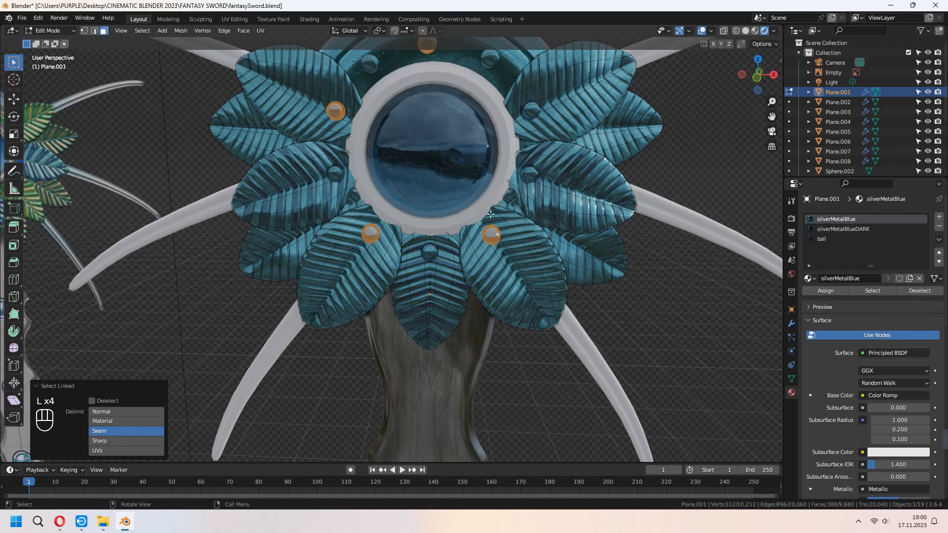
{"action": "middle_click_drag", "start_coordinate": [394, 227], "coordinate": [388, 292], "text": "shift"}
{"action": "key", "text": "l"}
{"action": "left_click", "coordinate": [821, 239]}
{"action": "left_click", "coordinate": [823, 290]}
{"action": "key", "text": "Tab"}
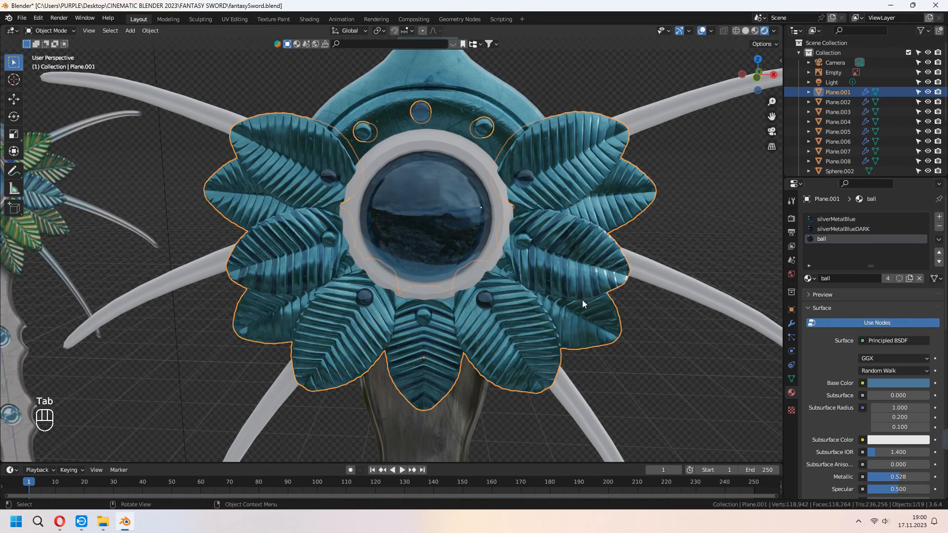
{"action": "scroll", "coordinate": [582, 300], "scroll_direction": "down", "scroll_amount": 5}
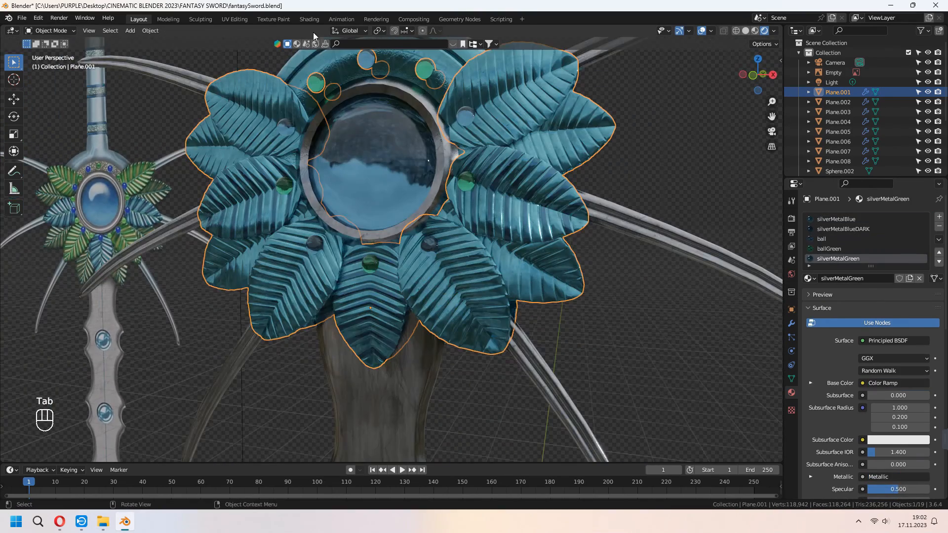
Switch to the Shading workspace and recolor the first Color Ramp stop of silverMetalGreen to green.
{"action": "left_click", "coordinate": [308, 19]}
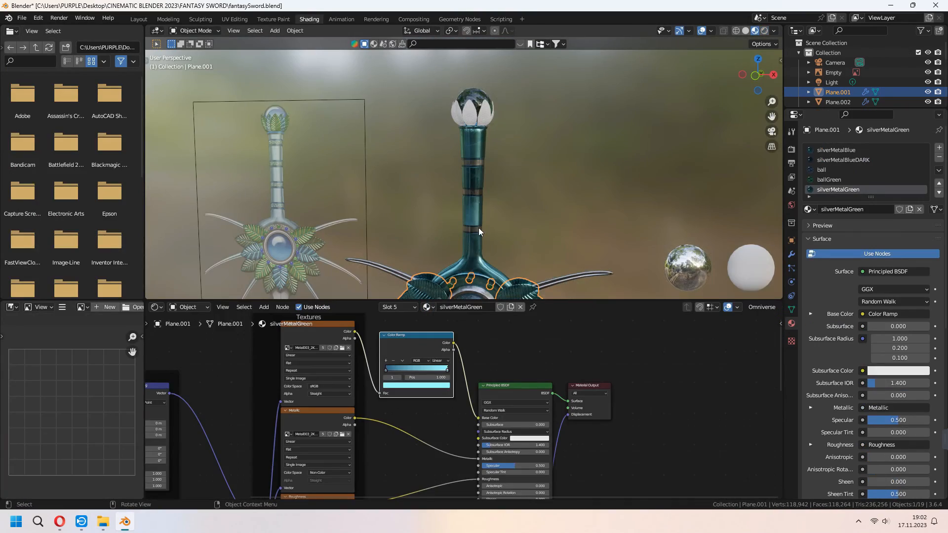
{"action": "key", "text": "KP_Decimal"}
{"action": "middle_click_drag", "start_coordinate": [576, 205], "coordinate": [541, 206]}
{"action": "scroll", "coordinate": [544, 197], "scroll_direction": "up", "scroll_amount": 3}
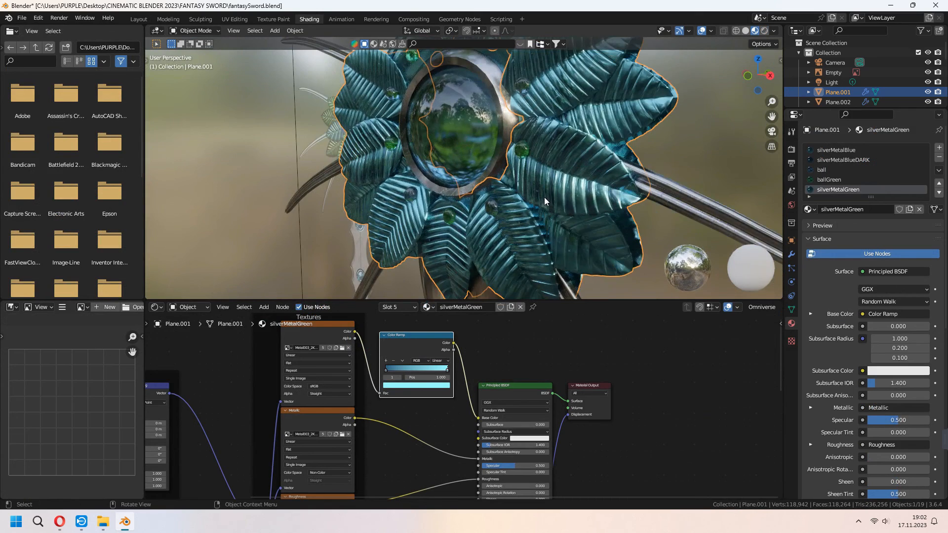
{"action": "middle_click_drag", "start_coordinate": [570, 293], "coordinate": [547, 233], "text": "shift"}
{"action": "middle_click_drag", "start_coordinate": [515, 351], "coordinate": [561, 376]}
{"action": "scroll", "coordinate": [466, 365], "scroll_direction": "up", "scroll_amount": 3}
{"action": "left_click", "coordinate": [452, 386]}
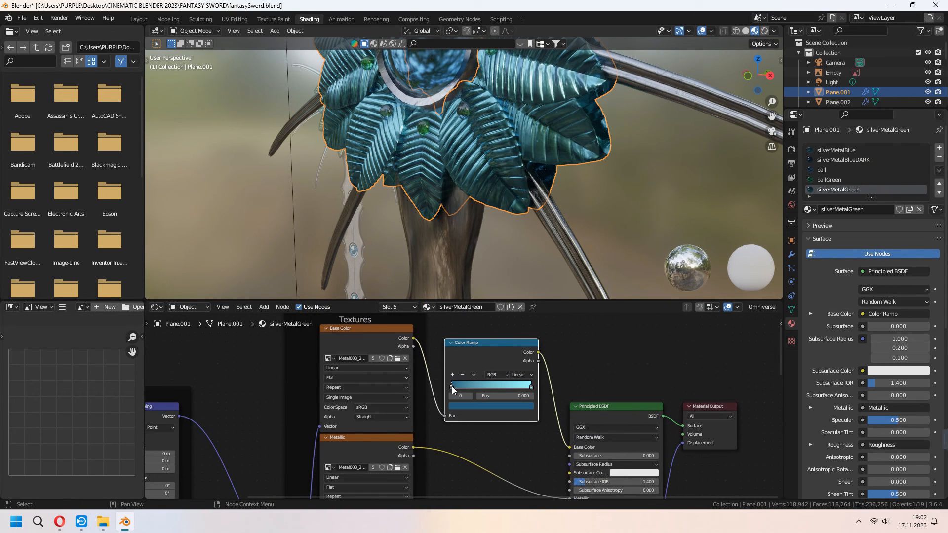
{"action": "left_click", "coordinate": [471, 405]}
{"action": "left_click_drag", "start_coordinate": [487, 304], "coordinate": [462, 307]}
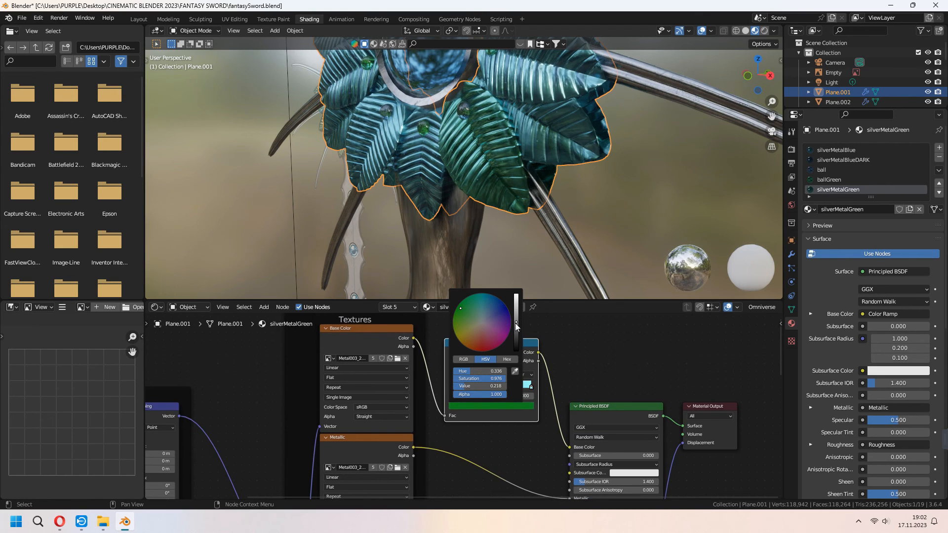
{"action": "left_click_drag", "start_coordinate": [516, 319], "coordinate": [474, 305]}
Recolor the last Color Ramp stop of silverMetalGreen to a light yellowish green.
{"action": "left_click", "coordinate": [530, 387]}
{"action": "left_click", "coordinate": [508, 405]}
{"action": "middle_click_drag", "start_coordinate": [326, 198], "coordinate": [343, 196]}
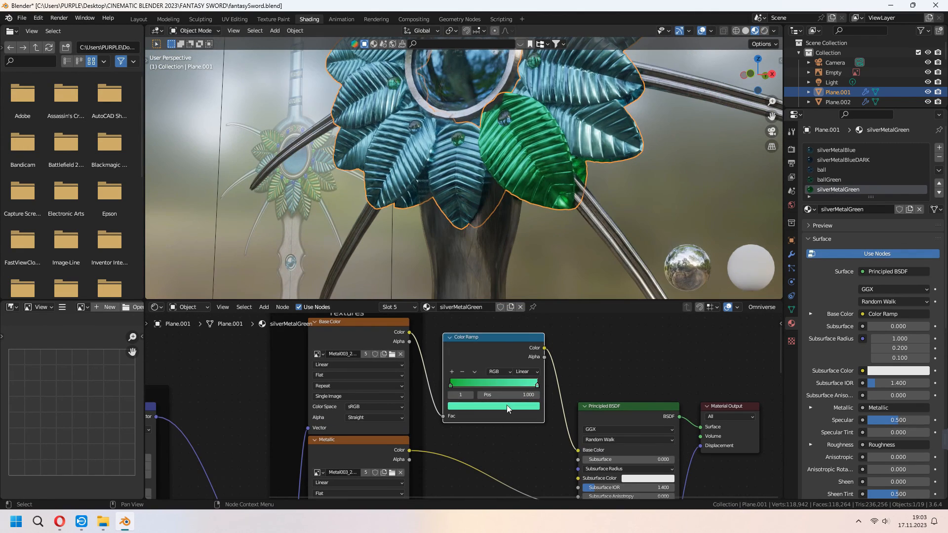
{"action": "left_click", "coordinate": [507, 405]}
{"action": "left_click_drag", "start_coordinate": [474, 305], "coordinate": [472, 313]}
{"action": "scroll", "coordinate": [612, 203], "scroll_direction": "up", "scroll_amount": 2}
{"action": "middle_click_drag", "start_coordinate": [612, 202], "coordinate": [639, 202]}
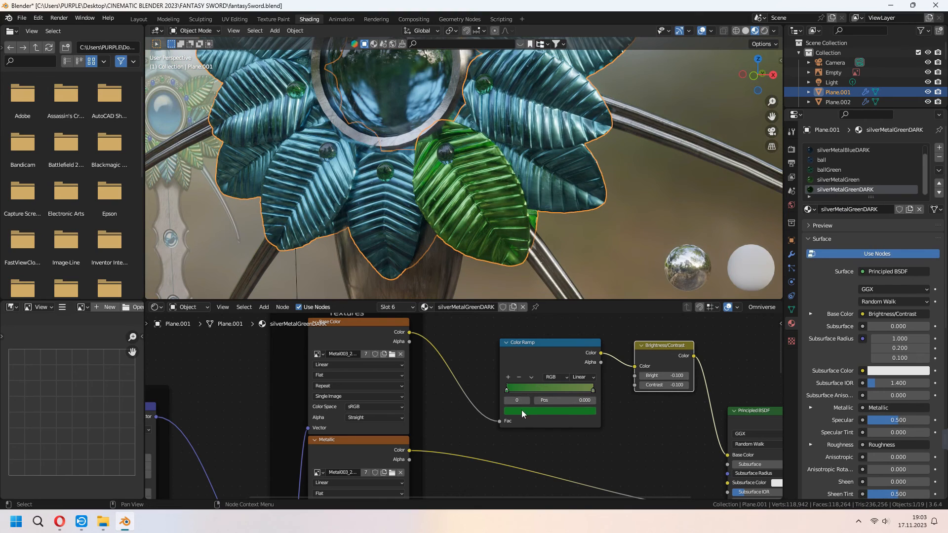
Darken the green first Color Ramp stop of silverMetalGreenDARK.
{"action": "left_click", "coordinate": [525, 413]}
{"action": "left_click_drag", "start_coordinate": [576, 322], "coordinate": [577, 337]}
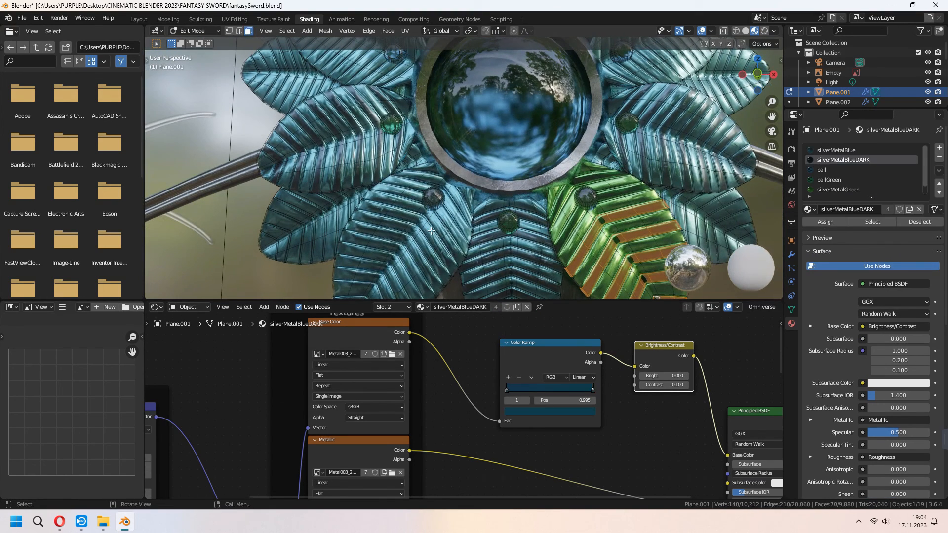
Assign silverMetalGreen to the whole leaf at the gem's lower left.
{"action": "key", "text": "l"}
{"action": "scroll", "coordinate": [859, 169], "scroll_direction": "down", "scroll_amount": 1}
{"action": "left_click", "coordinate": [837, 179]}
{"action": "left_click", "coordinate": [825, 221]}
Assign silverMetalGreenDARK to every other rib strip of the lower-left leaf.
{"action": "scroll", "coordinate": [491, 228], "scroll_direction": "up", "scroll_amount": 3}
{"action": "left_click", "coordinate": [482, 196], "text": "alt"}
{"action": "middle_click_drag", "start_coordinate": [491, 228], "coordinate": [509, 177], "text": "shift"}
{"action": "left_click", "coordinate": [492, 234], "text": "alt+shift"}
{"action": "left_click", "coordinate": [468, 202], "text": "alt+shift"}
{"action": "middle_click_drag", "start_coordinate": [470, 270], "coordinate": [513, 209], "text": "shift"}
{"action": "left_click", "coordinate": [496, 196], "text": "alt+shift"}
{"action": "left_click", "coordinate": [463, 220], "text": "alt+shift"}
{"action": "left_click", "coordinate": [429, 246], "text": "alt+shift"}
{"action": "left_click", "coordinate": [396, 278], "text": "alt+shift"}
{"action": "left_click", "coordinate": [844, 189]}
{"action": "left_click", "coordinate": [826, 222]}
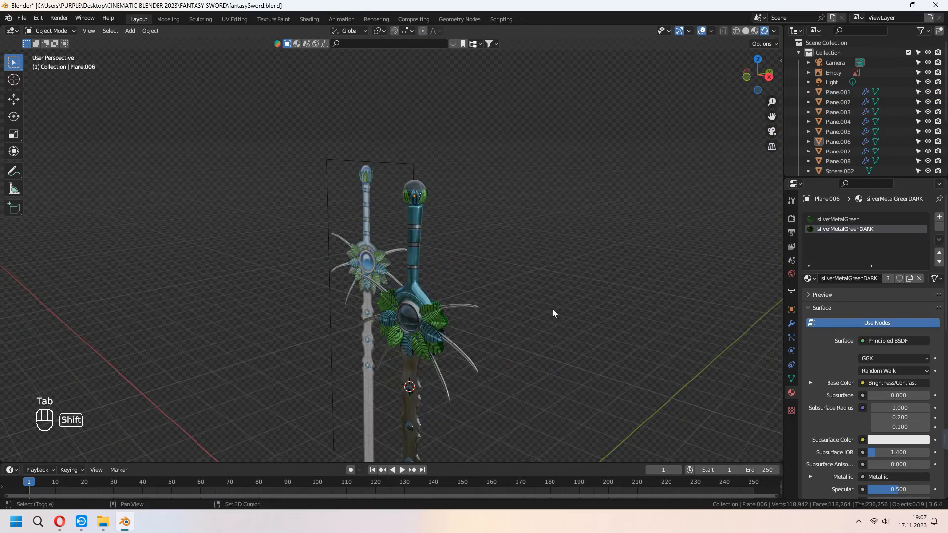
Hide the reference image Empty from the viewport and turn off its selectability.
{"action": "middle_click_drag", "start_coordinate": [552, 309], "coordinate": [639, 214], "text": "shift"}
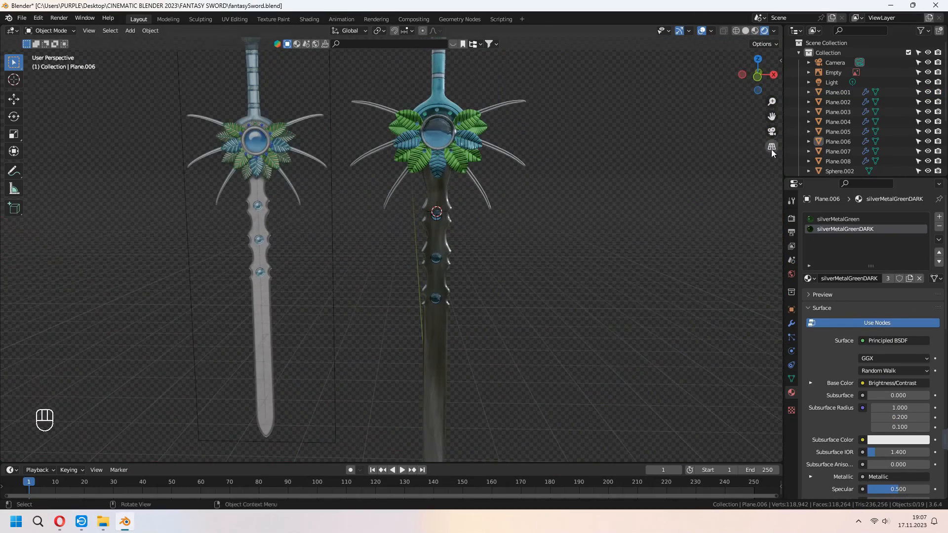
{"action": "left_click", "coordinate": [927, 72]}
{"action": "left_click", "coordinate": [918, 72]}
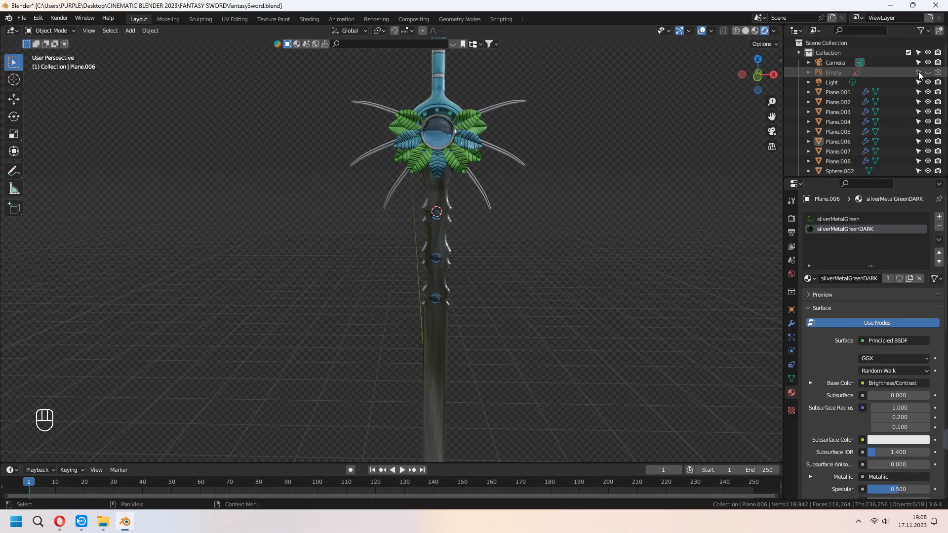
Bring the whole sword into view and switch the viewport to Material Preview shading.
{"action": "scroll", "coordinate": [513, 235], "scroll_direction": "down", "scroll_amount": 3}
{"action": "middle_click_drag", "start_coordinate": [513, 235], "coordinate": [538, 247]}
{"action": "left_click_drag", "start_coordinate": [360, 67], "coordinate": [560, 413]}
{"action": "middle_click_drag", "start_coordinate": [555, 407], "coordinate": [555, 296]}
{"action": "left_click", "coordinate": [754, 30]}
Deselect everything and examine the textured sword from several angles, from pommel to blade tip.
{"action": "mouse_move", "coordinate": [498, 316]}
{"action": "middle_mouse_down"}
{"action": "mouse_move", "coordinate": [579, 330]}
{"action": "mouse_move", "coordinate": [522, 388]}
{"action": "middle_mouse_up"}
{"action": "left_click", "coordinate": [579, 331]}
{"action": "scroll", "coordinate": [579, 331], "scroll_direction": "up", "scroll_amount": 3}
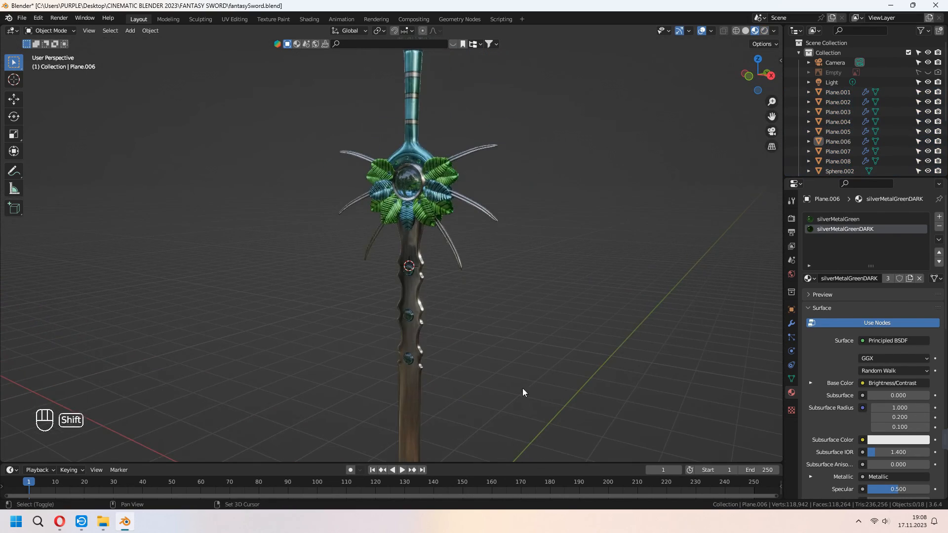
{"action": "middle_click_drag", "start_coordinate": [529, 333], "coordinate": [544, 332]}
{"action": "scroll", "coordinate": [401, 176], "scroll_direction": "down", "scroll_amount": 2}
{"action": "middle_click_drag", "start_coordinate": [484, 331], "coordinate": [500, 267], "text": "shift"}
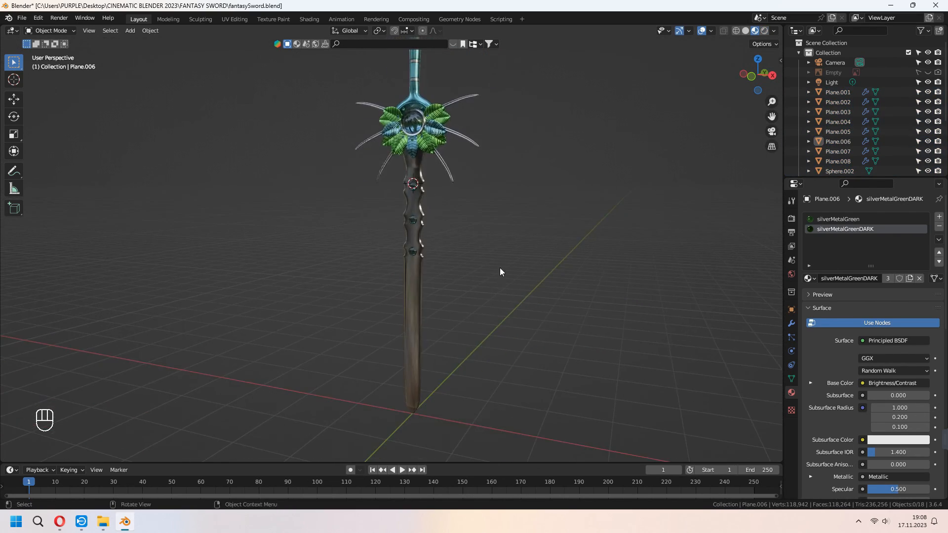
{"action": "middle_click_drag", "start_coordinate": [483, 225], "coordinate": [467, 217]}
{"action": "middle_click_drag", "start_coordinate": [437, 351], "coordinate": [596, 335]}
{"action": "middle_click_drag", "start_coordinate": [596, 335], "coordinate": [521, 325]}
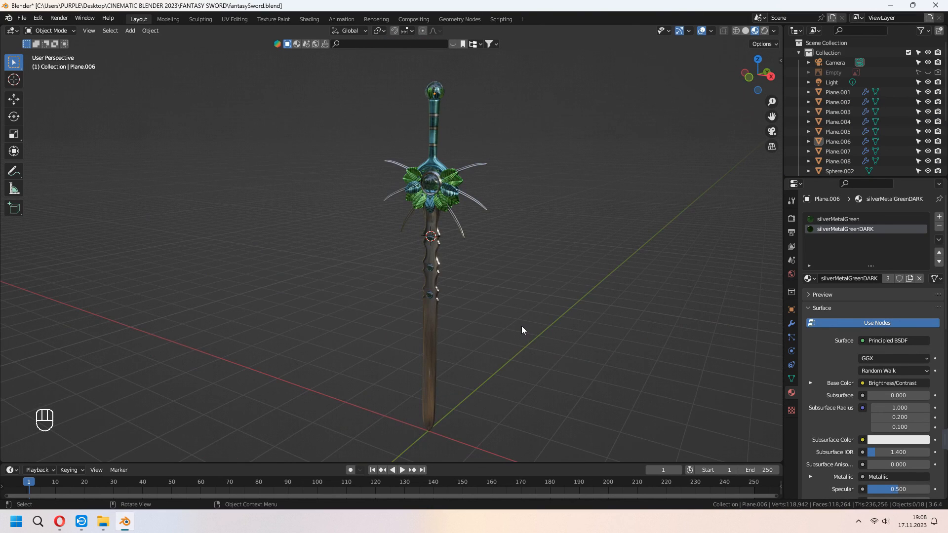